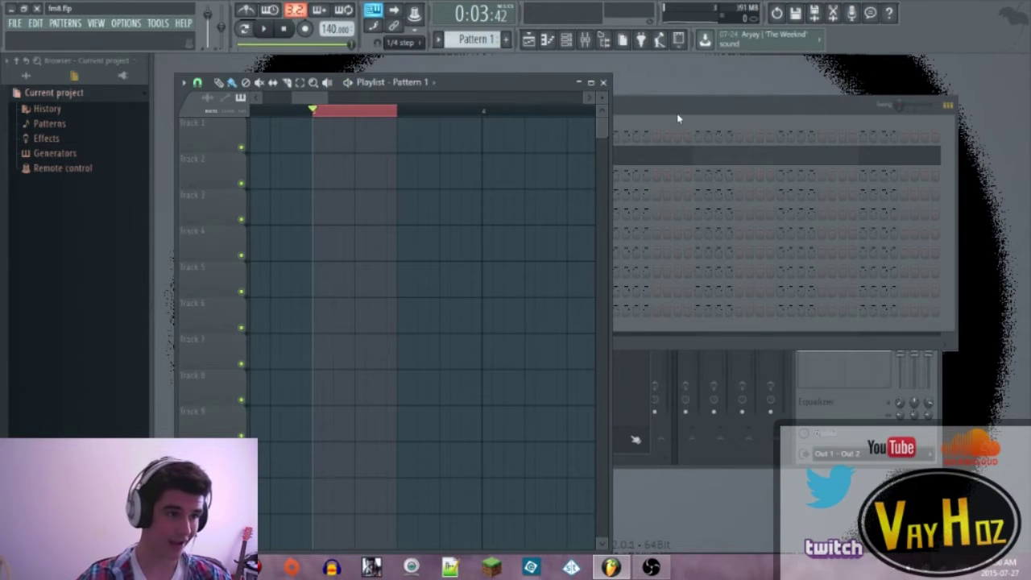
- Create a new empty pattern, Pattern 3, for the next sound
left_click(678, 118)
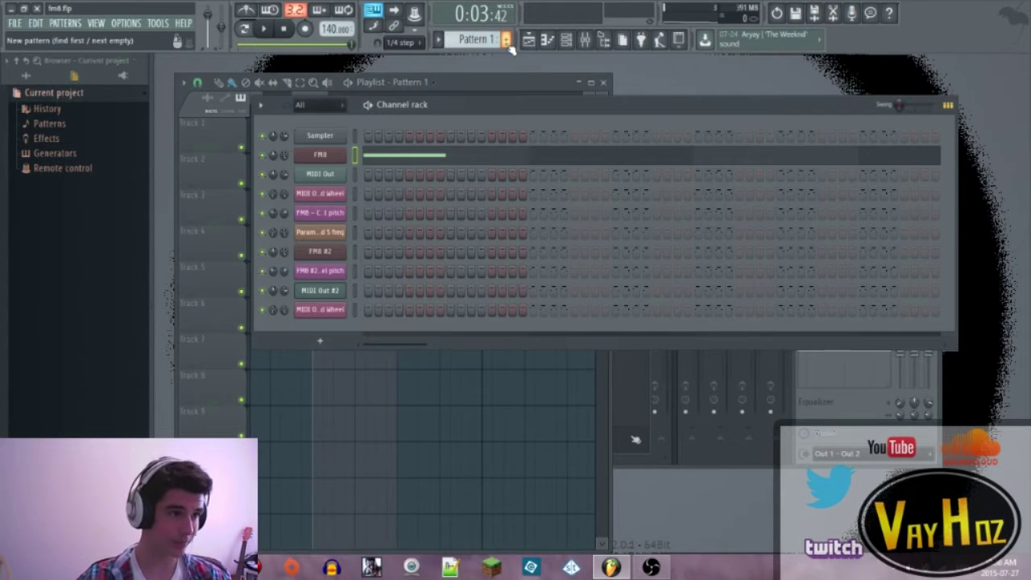
left_click(506, 40)
key("Return")
- Add an FM8 instrument channel and switch the synth to its operators page
left_click(334, 344)
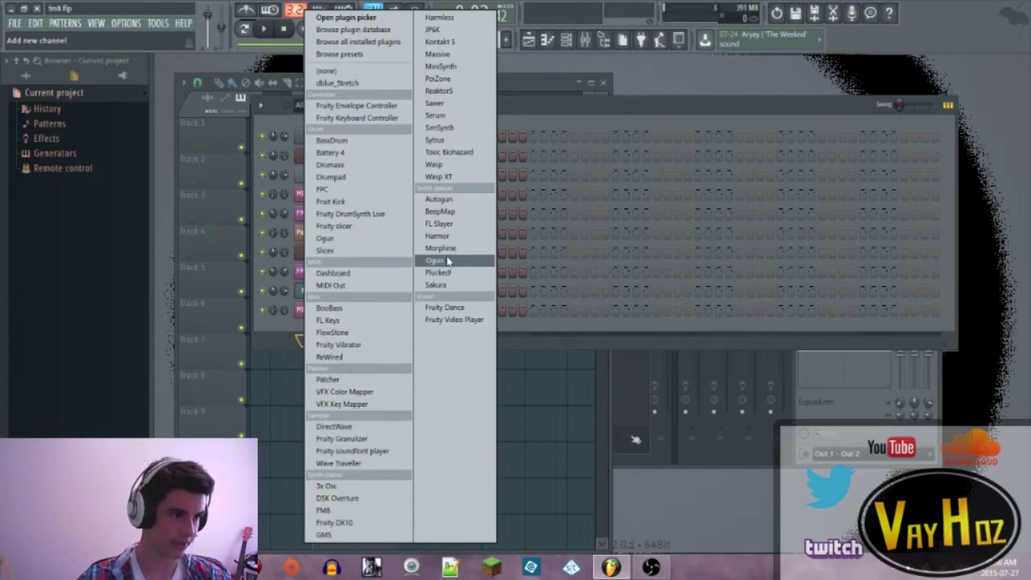
left_click(367, 511)
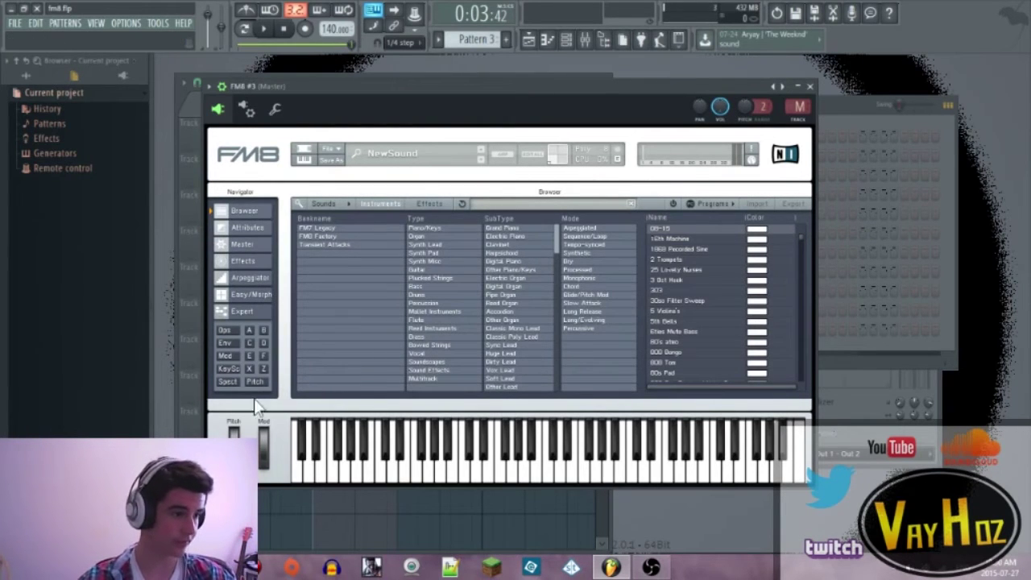
left_click(229, 330)
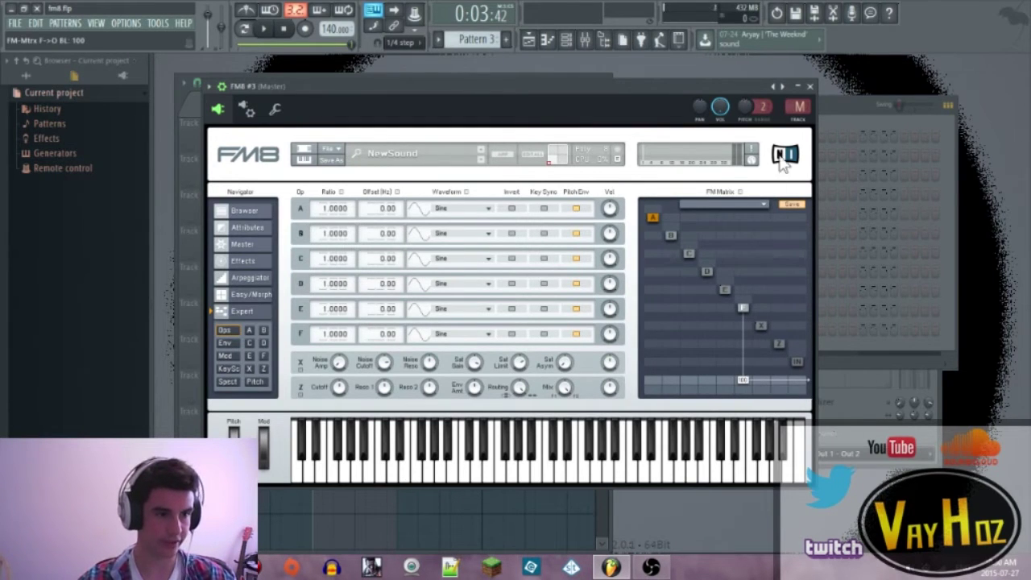
left_click(809, 86)
- Add an F2 note eight steps long at the start of the new FM8 channel's piano roll
right_click(333, 330)
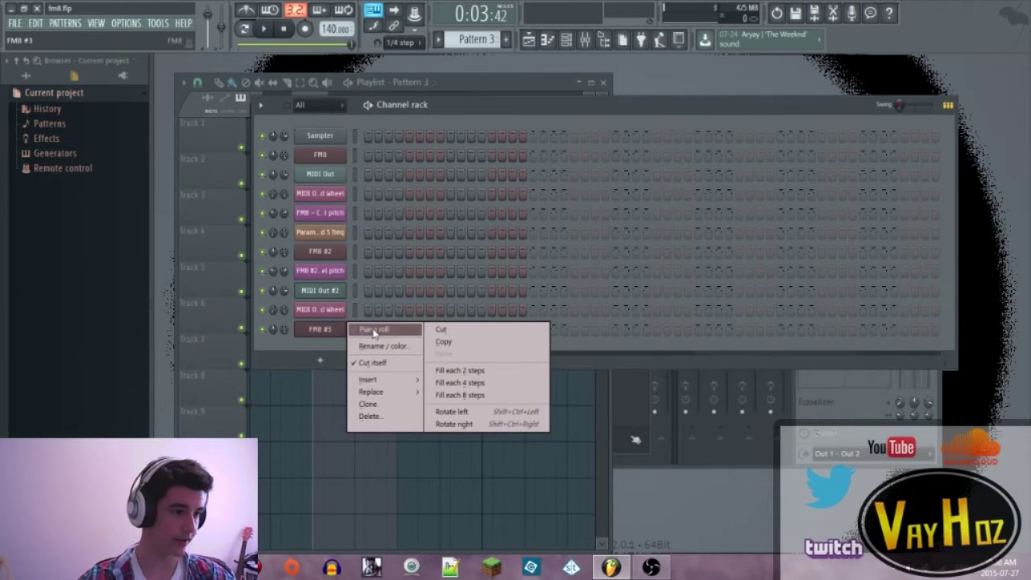
left_click(371, 330)
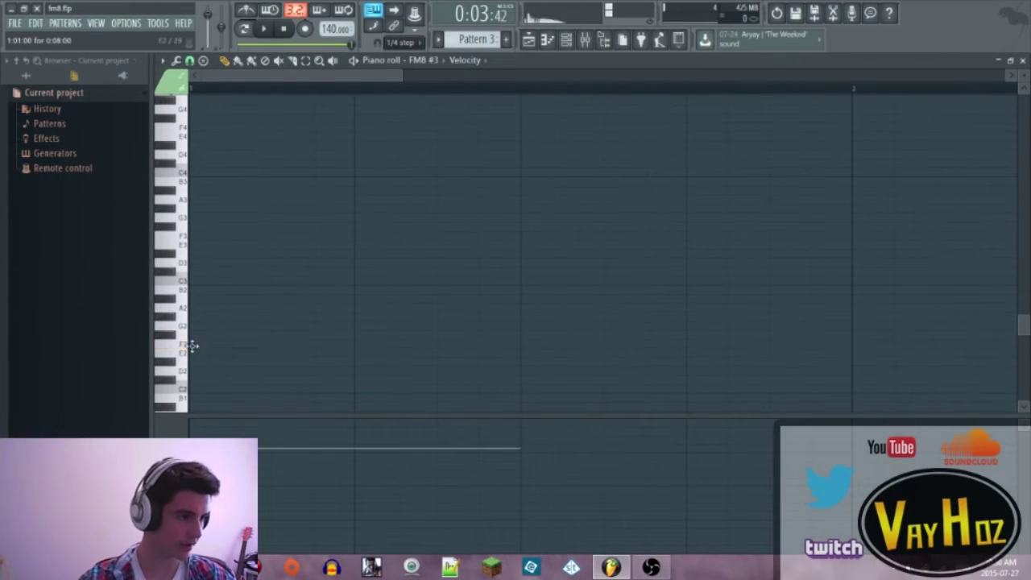
left_click(190, 344)
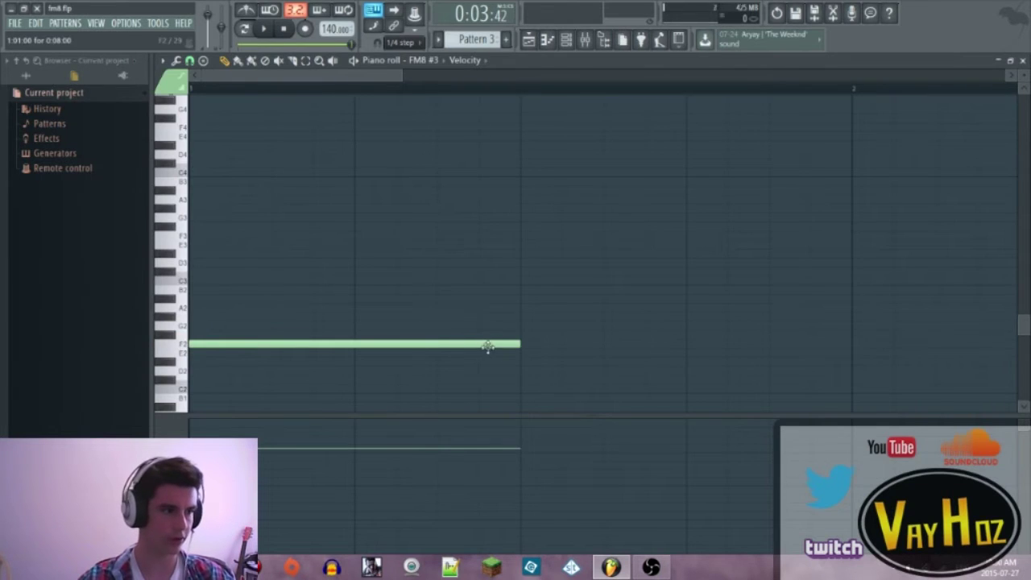
key("Escape")
- Place Pattern 3 on Track 1 at bar 3 of the playlist and trim the clip to half a bar
left_click(457, 376)
left_click(317, 128)
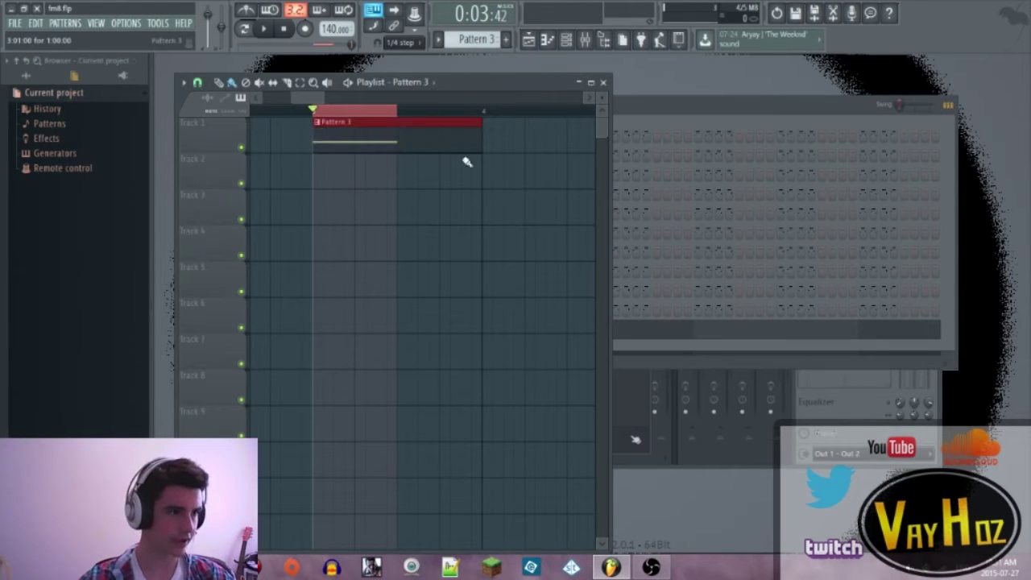
left_click_drag(479, 144, 394, 142)
- Clear the LFO 1 Mod amount on the Pitch page of FM8 #3
left_click(687, 113)
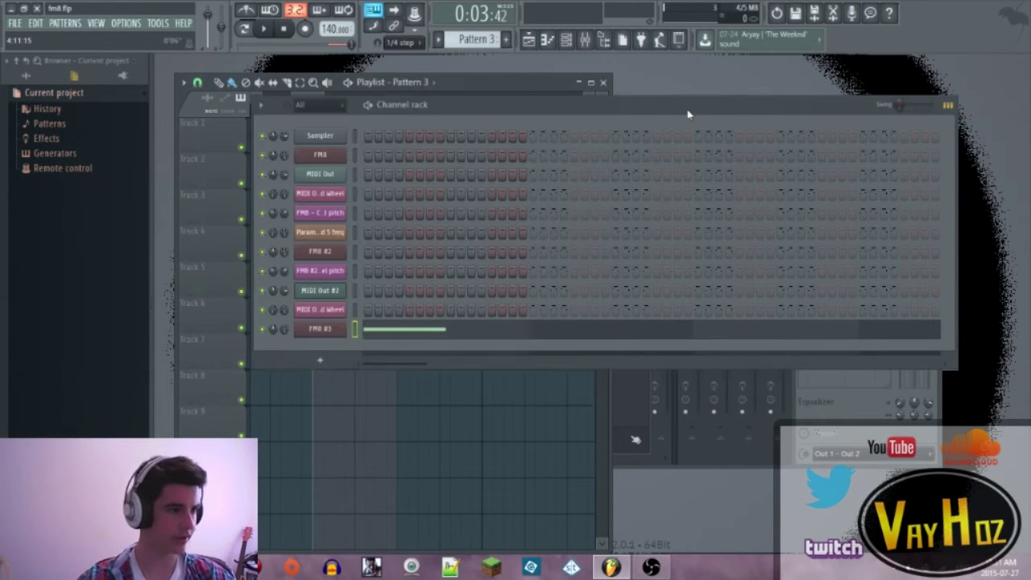
left_click(338, 329)
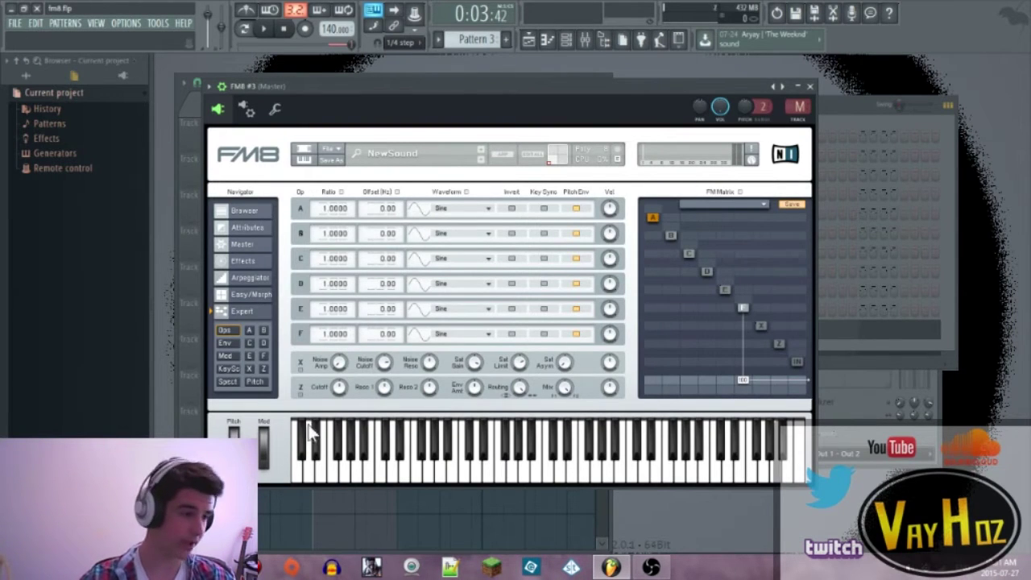
left_click(260, 379)
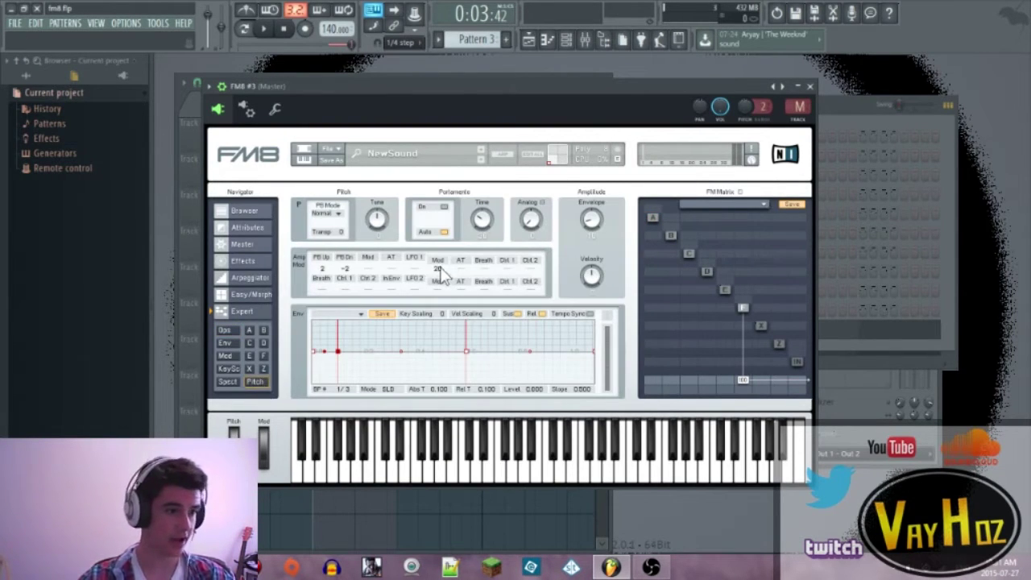
left_click_drag(438, 278, 434, 290)
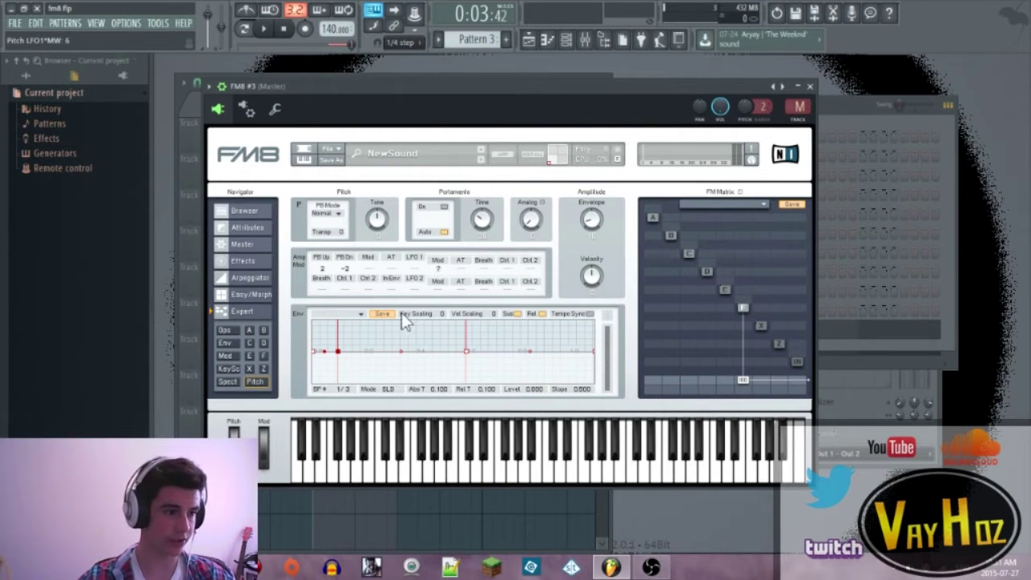
left_click_drag(390, 323, 383, 332)
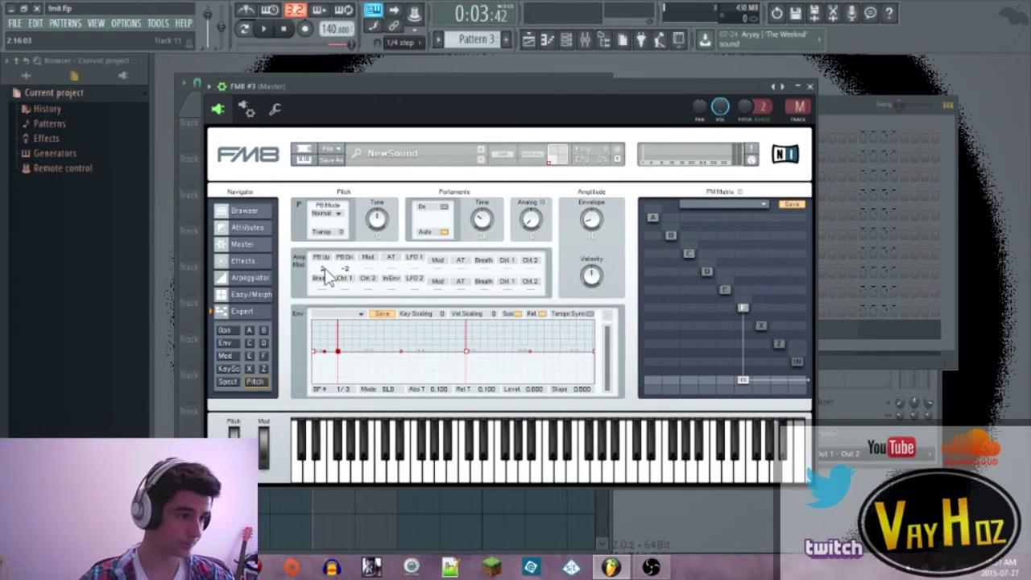
- Set FM8's pitch bend to 12 up and -12 down, and the channel's pitch range to 12
mouse_move(324, 269)
left_mouse_down()
mouse_move(351, 250)
mouse_move(348, 278)
mouse_move(328, 294)
mouse_move(342, 274)
left_mouse_up()
left_click_drag(761, 106, 745, 66)
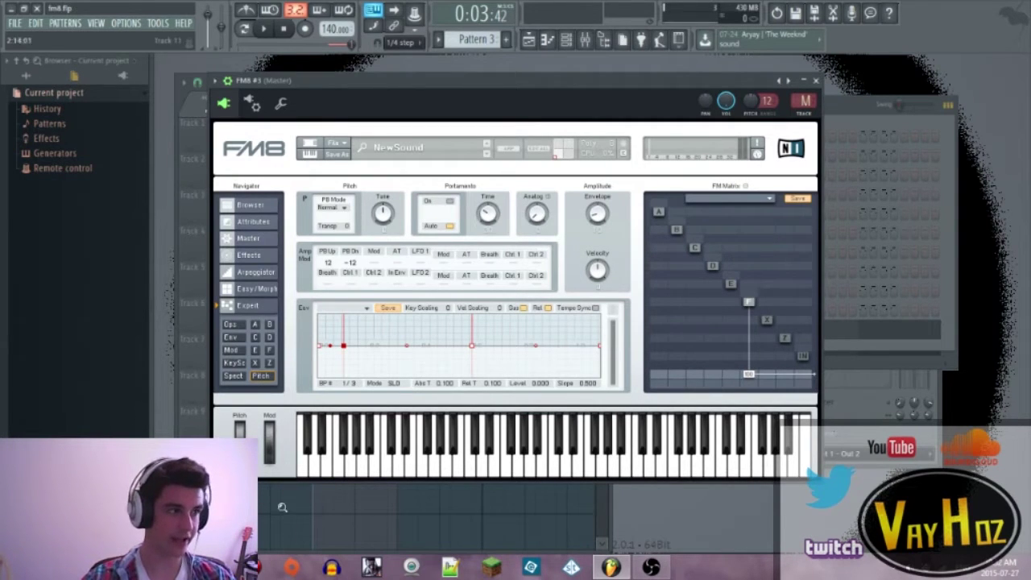
left_click(157, 22)
mouse_move(177, 153)
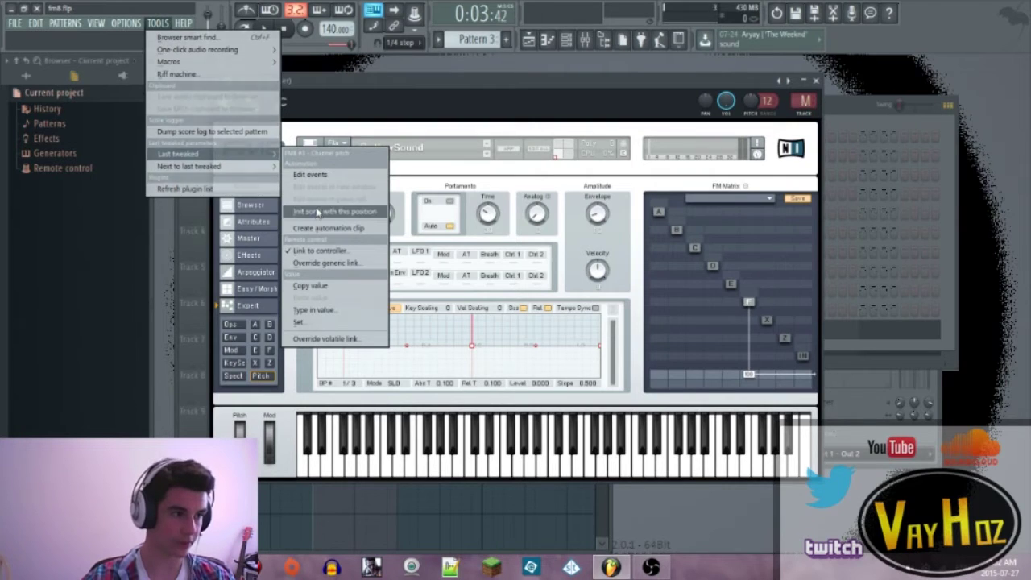
left_click(486, 97)
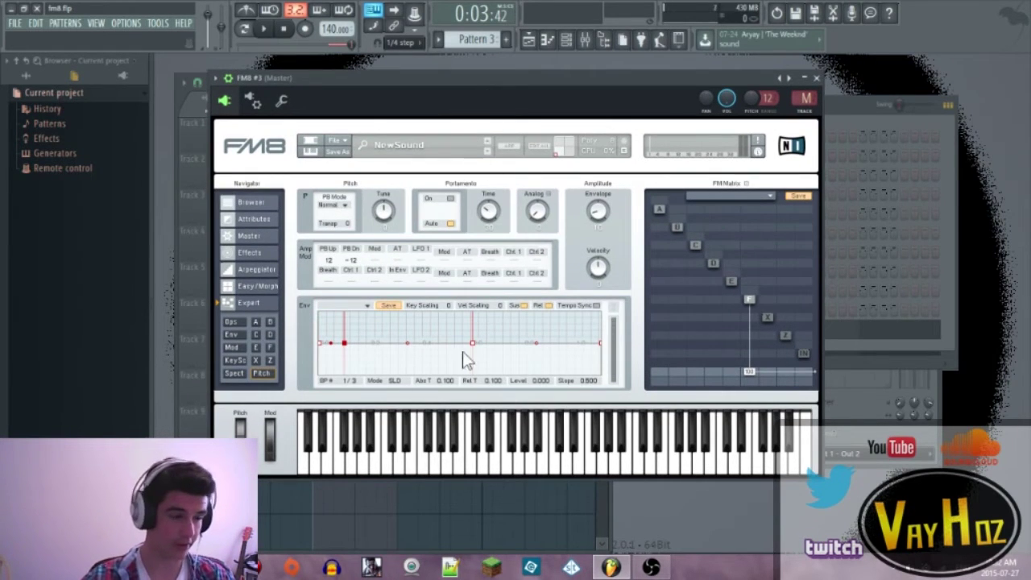
- Set the MIDI input port of FM8 #3 to 31 in its wrapper settings and close the plugin window
left_click(255, 101)
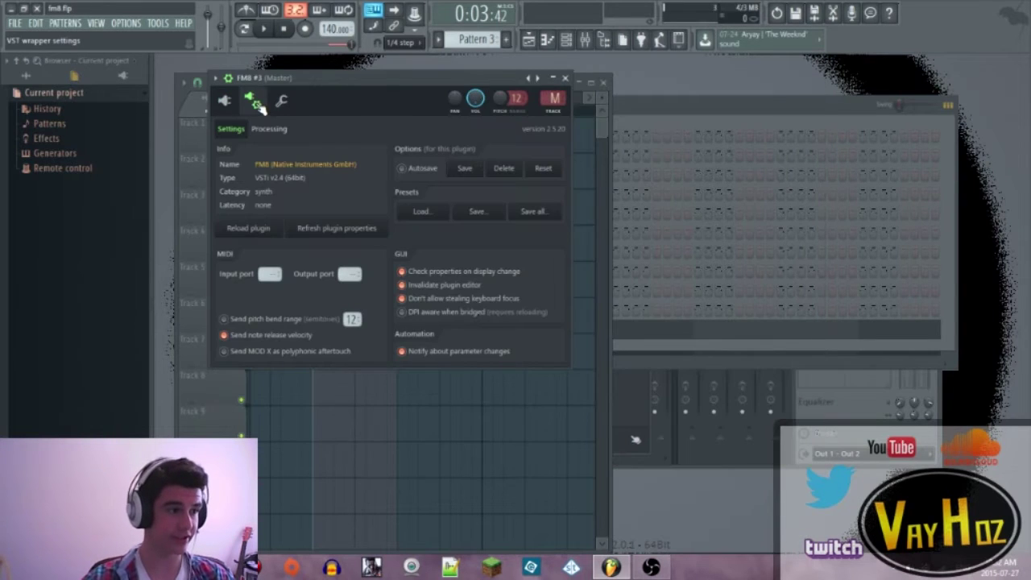
left_click_drag(270, 274, 270, 259)
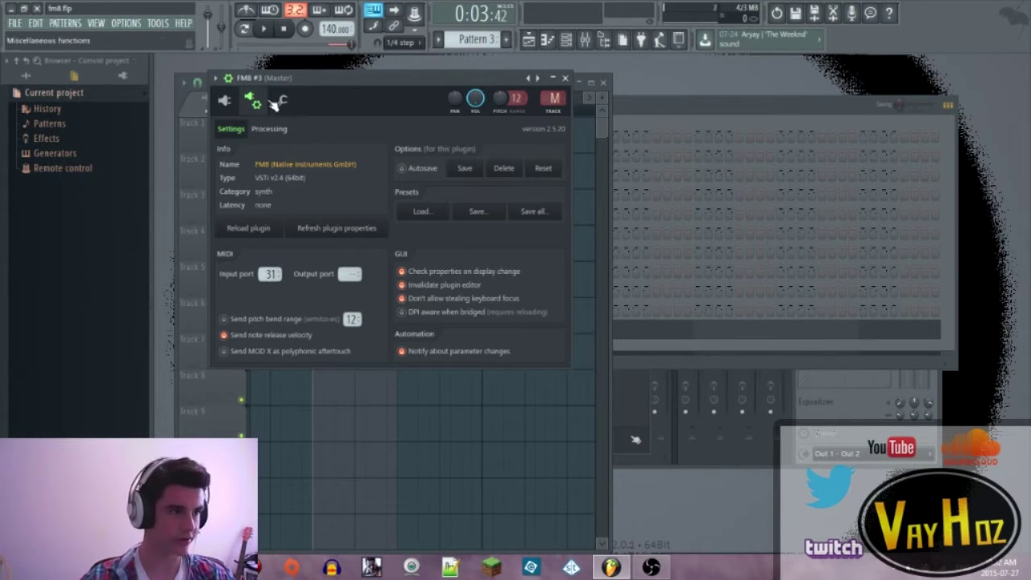
left_click(225, 100)
left_click(815, 78)
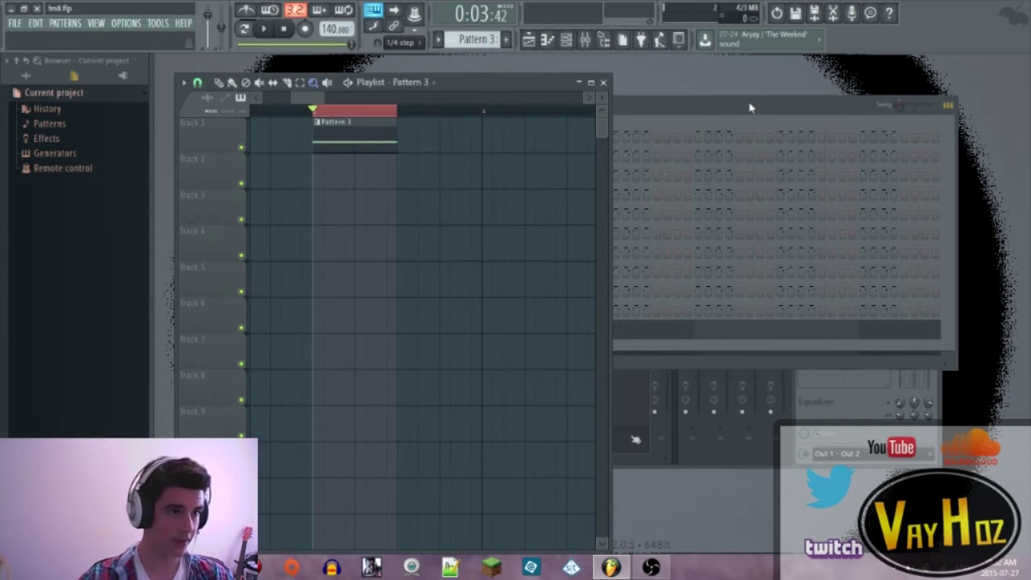
- Add a MIDI Out channel that sends on port 31
left_click(748, 104)
left_click(335, 367)
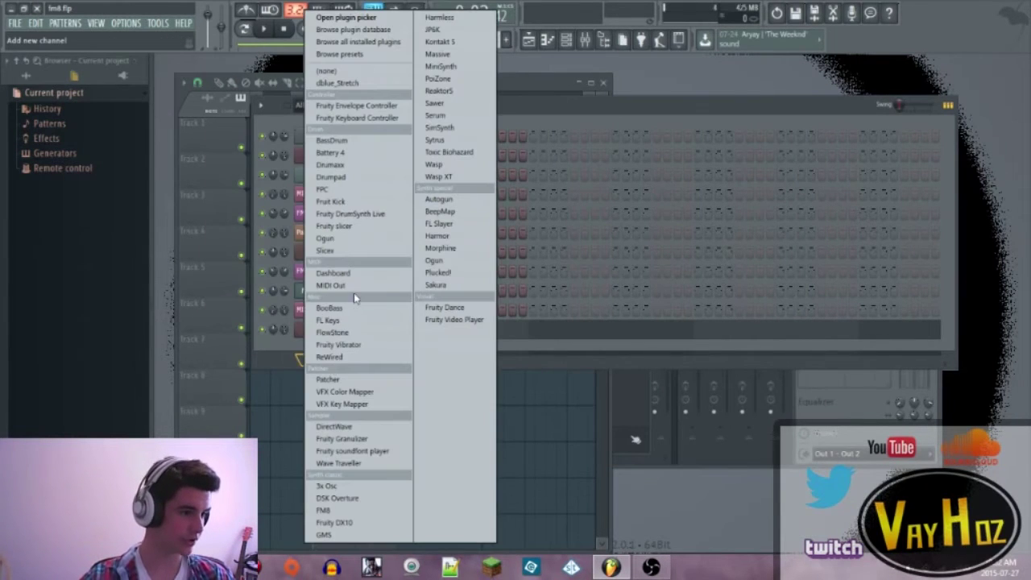
left_click(352, 288)
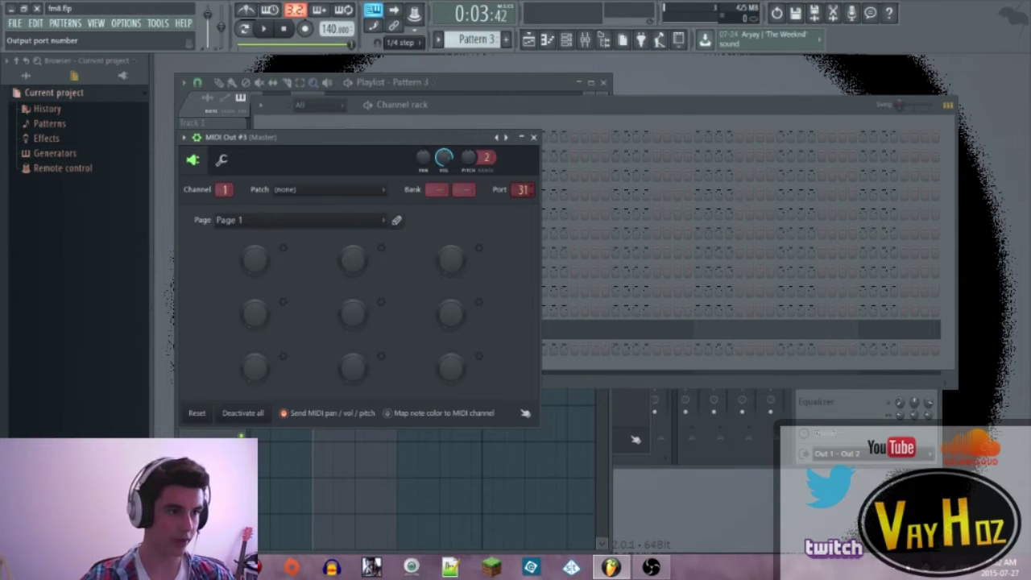
left_click_drag(363, 154, 441, 130)
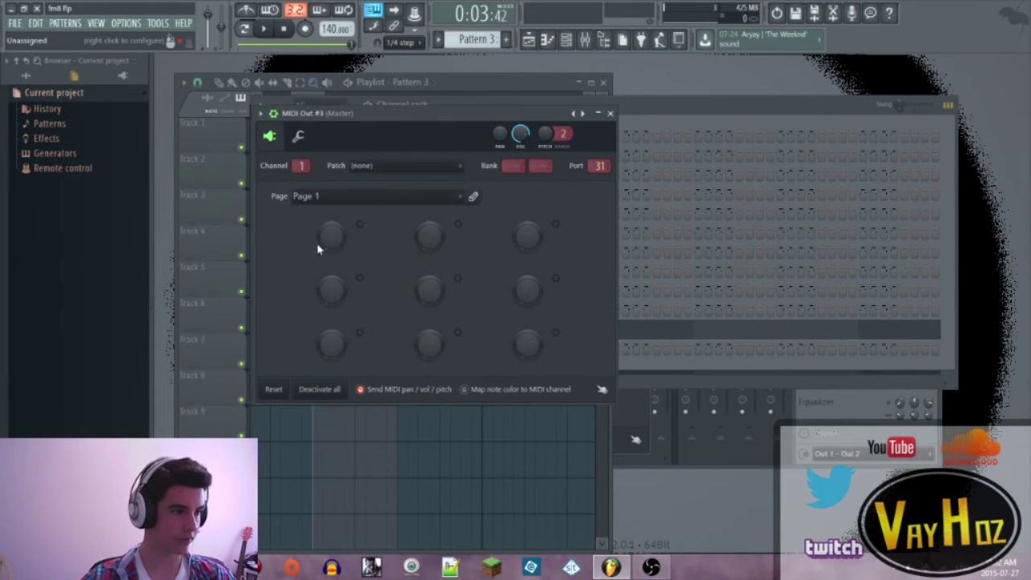
- Configure the first MIDI Out knob as Mod Wheel, full and short name, controlling CC 1
left_click(360, 232)
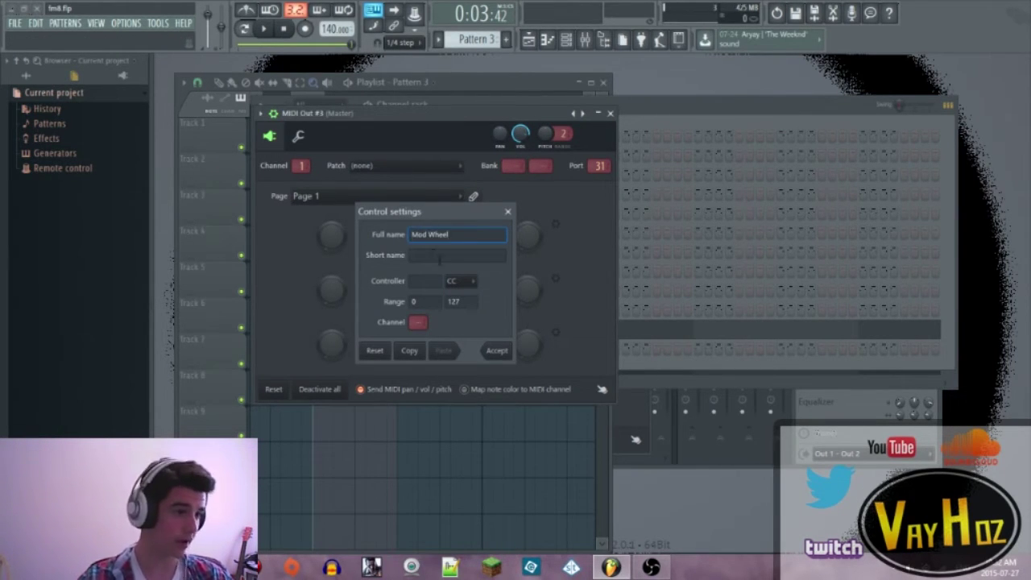
type("Mod Wheel")
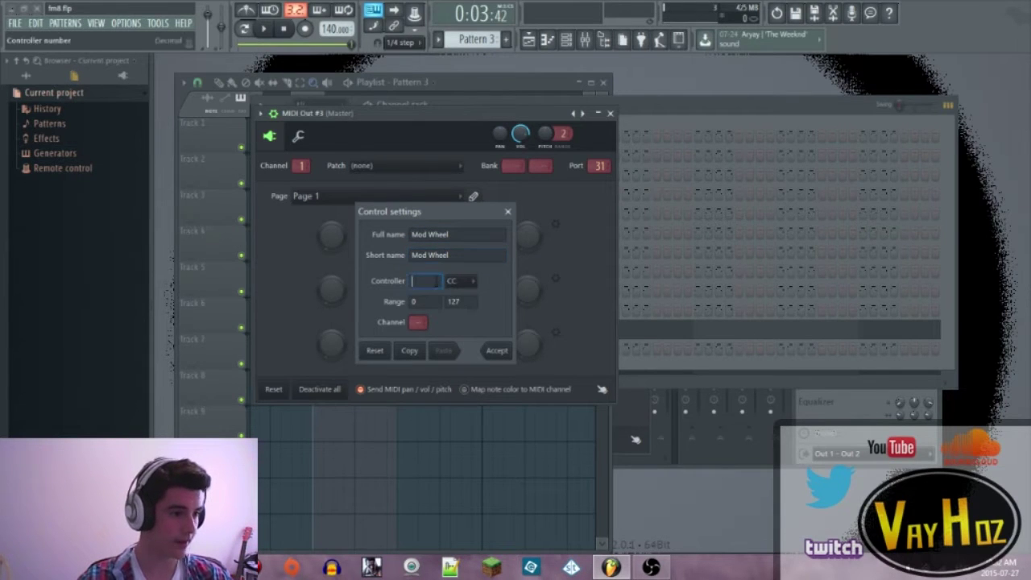
left_click(427, 281)
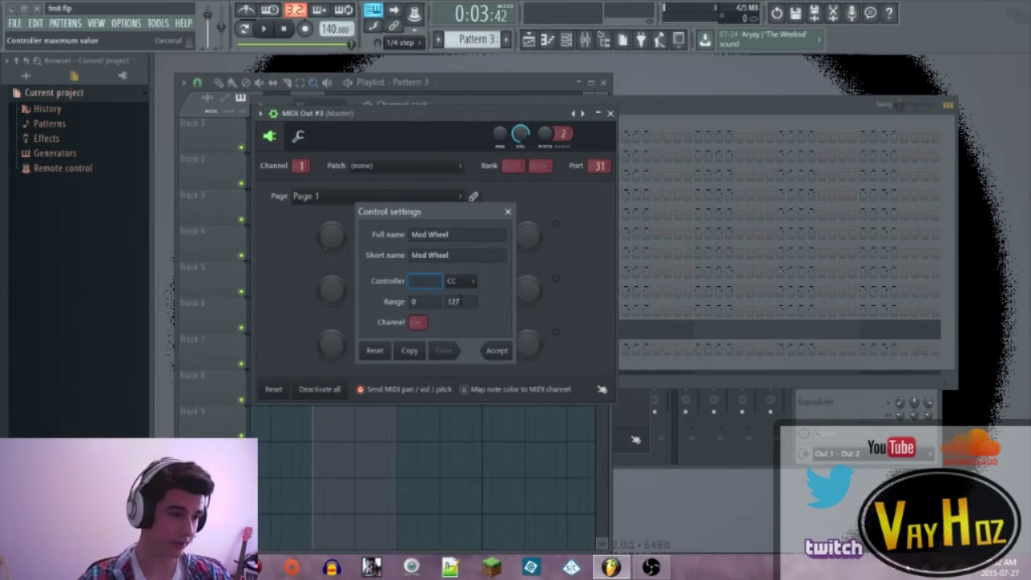
left_click(499, 352)
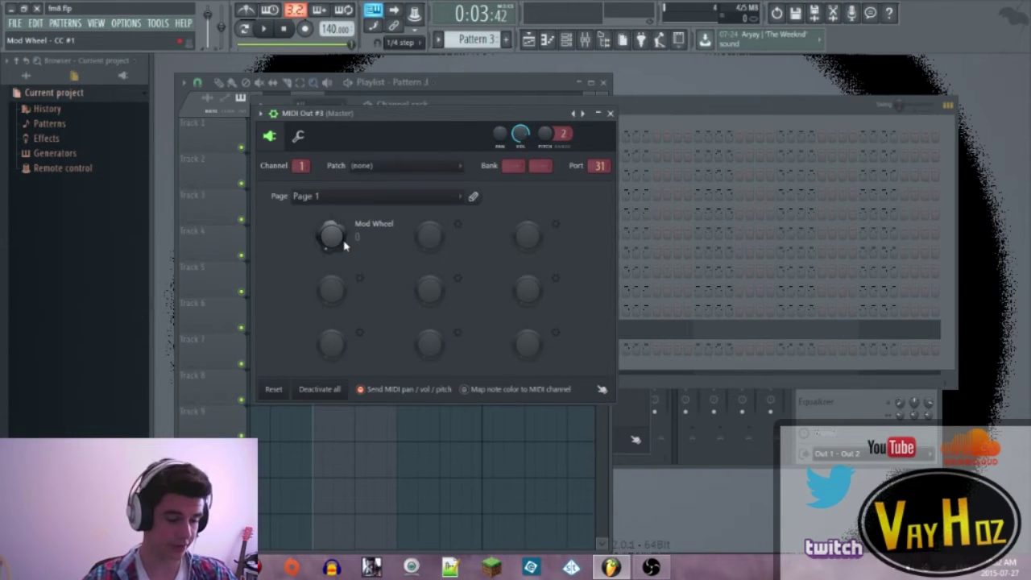
- Rearrange the MIDI Out and FM8 windows beside the channel rack, and create an automation clip for the Mod Wheel knob
left_click_drag(471, 130, 814, 87)
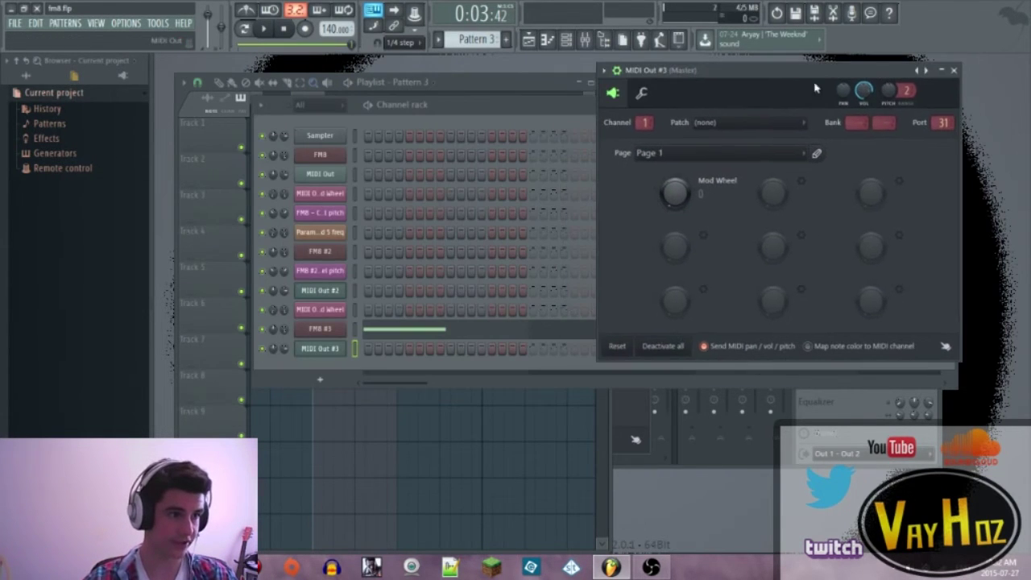
left_click(337, 335)
left_click_drag(680, 96, 860, 58)
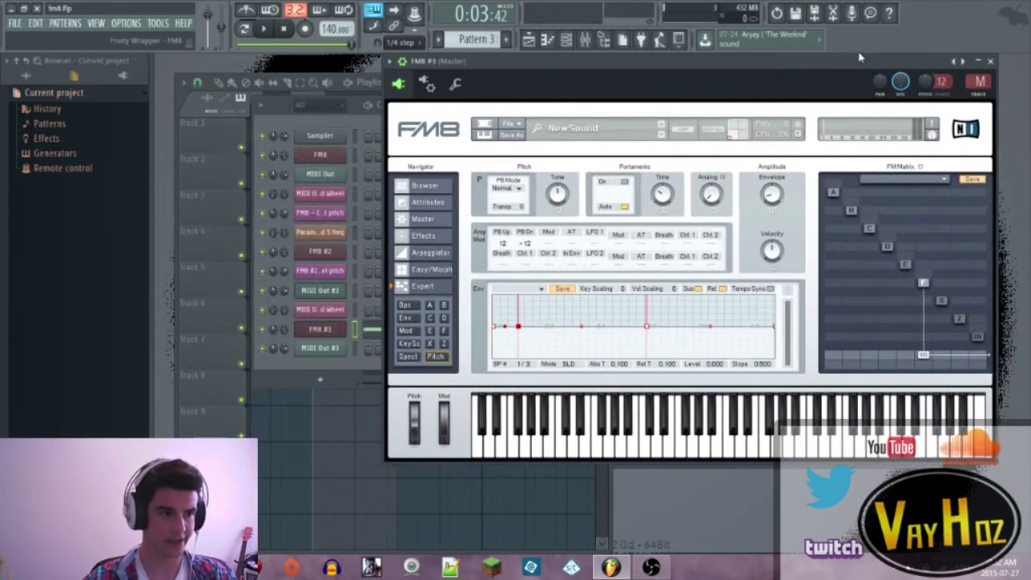
left_click(318, 347)
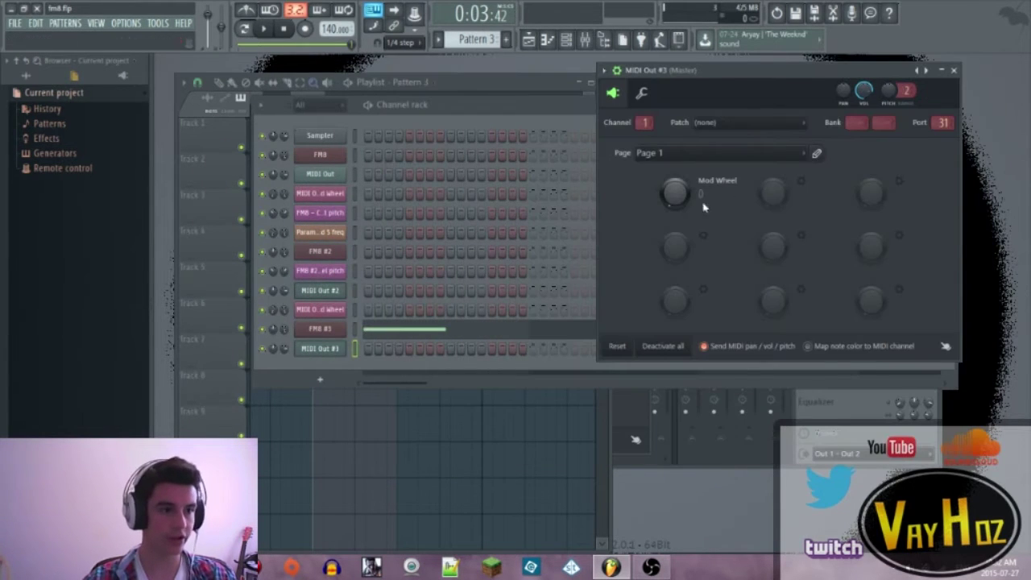
right_click(676, 193)
left_click(724, 292)
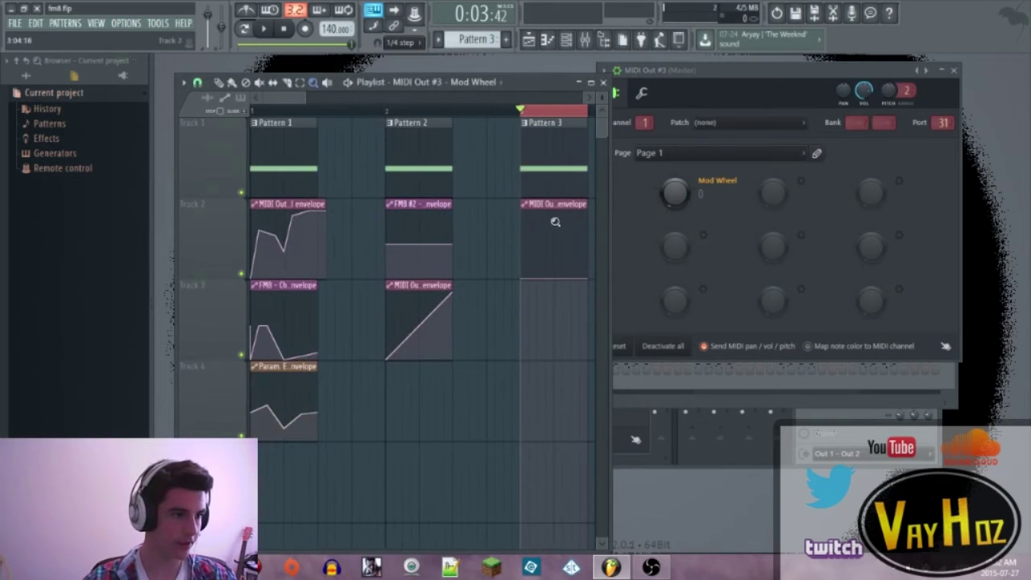
- Shape the Mod Wheel automation clip into a straight ramp from minimum to maximum over half a bar, removing the extra end point, and play it
left_click(219, 83)
scroll(527, 111, "up", 4)
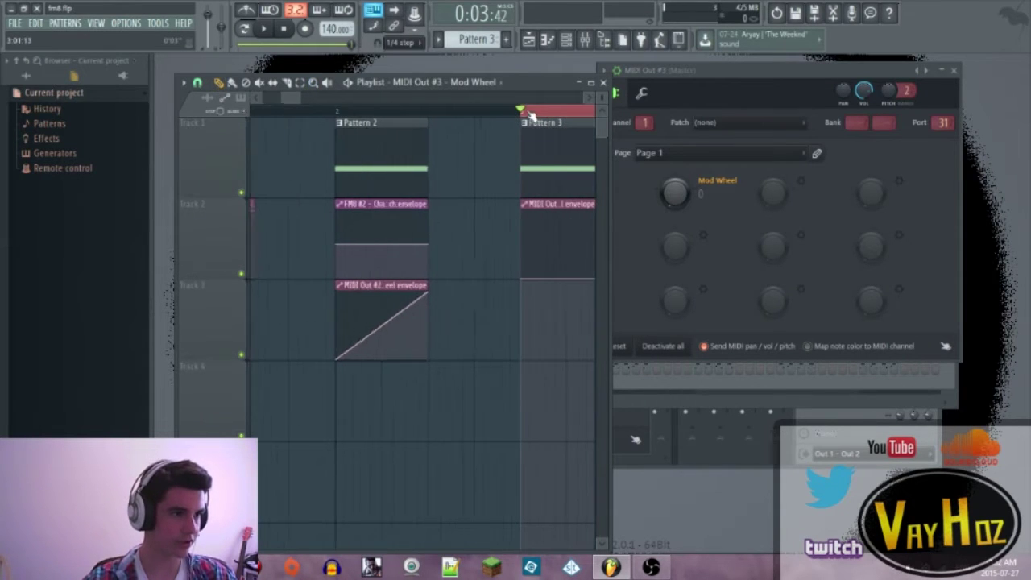
left_click_drag(293, 98, 308, 102)
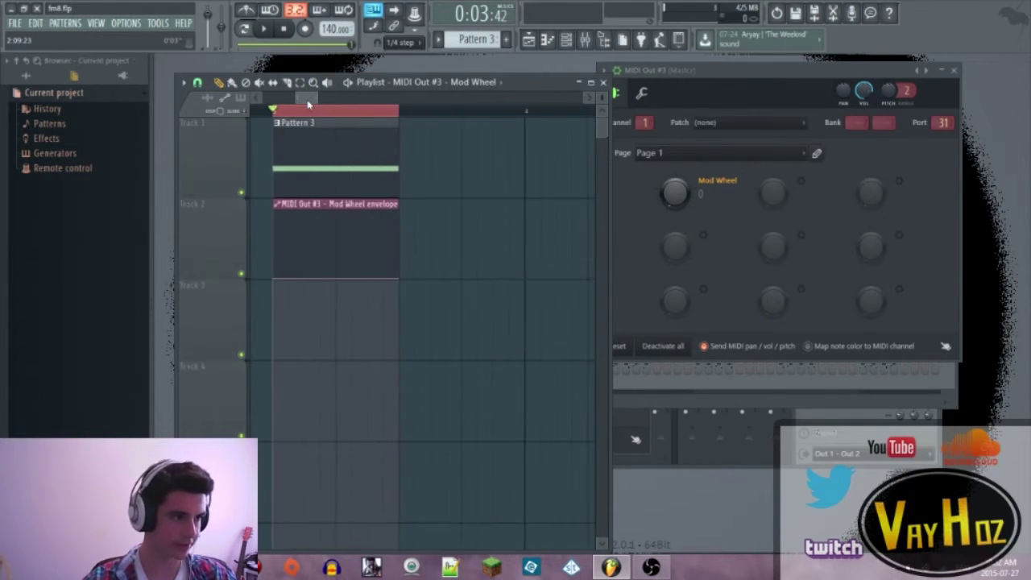
right_click(385, 213)
left_click_drag(402, 201, 410, 176)
left_click(393, 293)
right_click(437, 295)
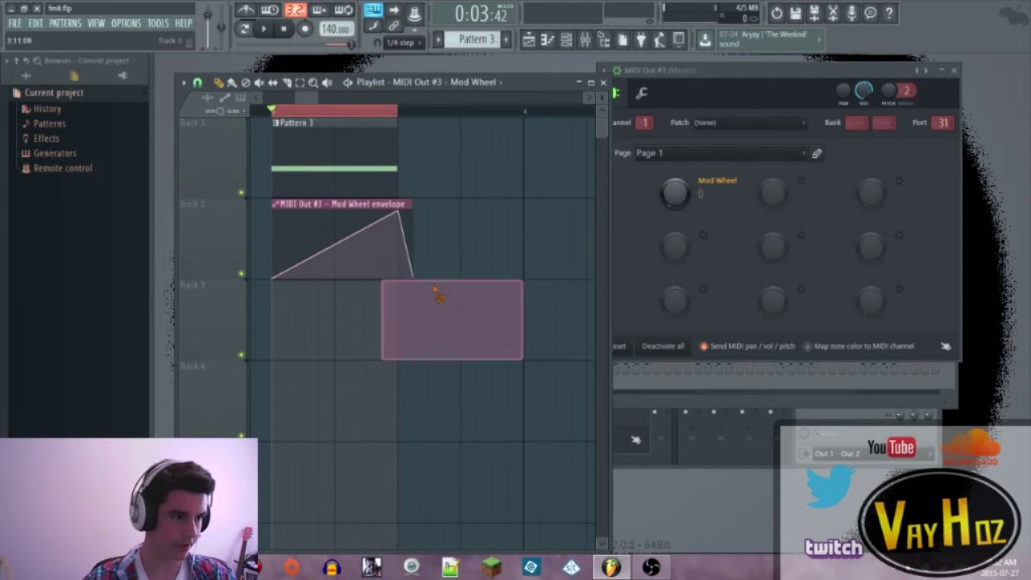
left_click_drag(413, 275, 394, 305)
right_click(398, 278)
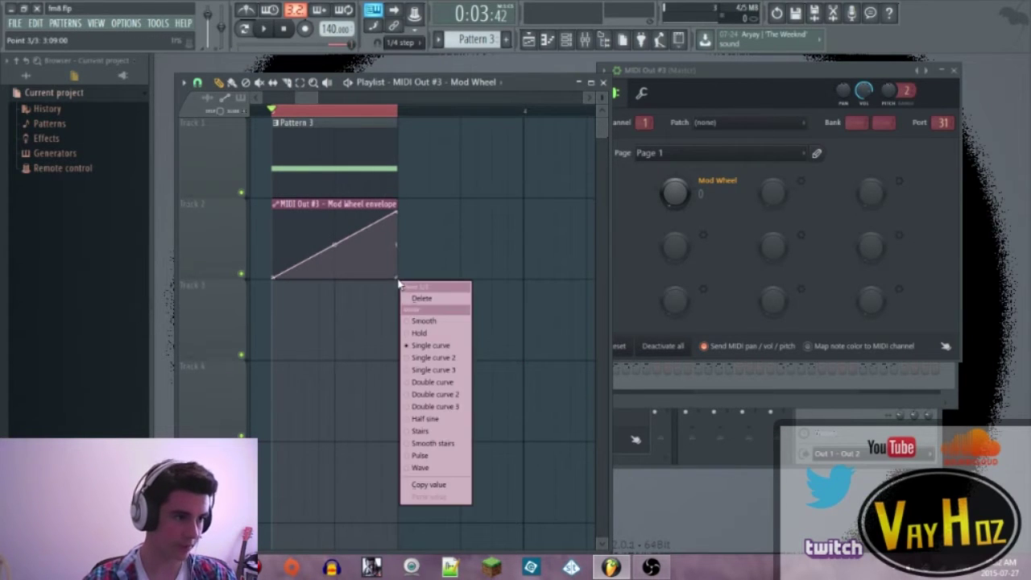
left_click(414, 300)
key("space")
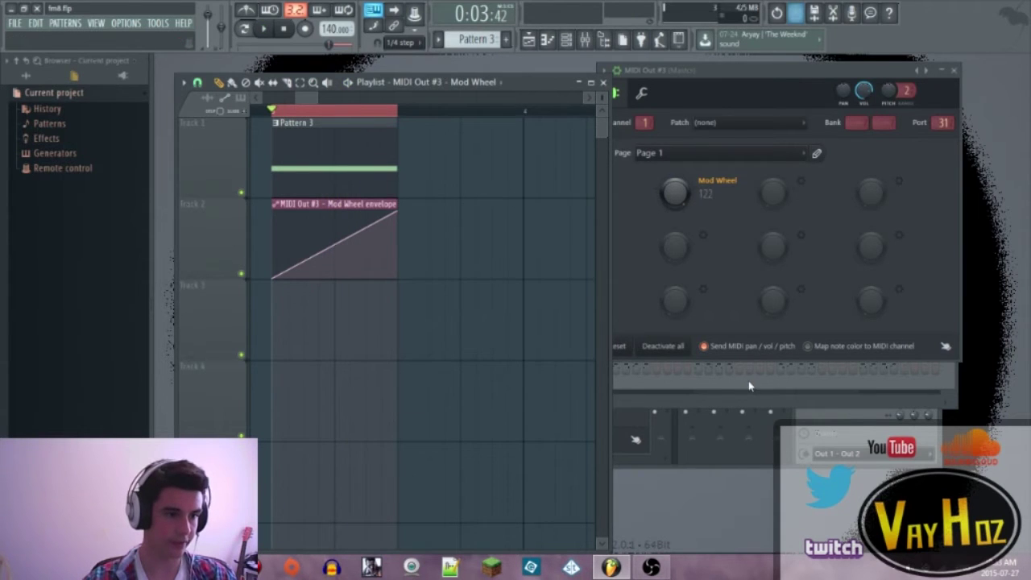
- Open the FM8 #3 channel, play the song to check the mod wheel automation, and reposition the plugin window
key("F6")
left_click(332, 329)
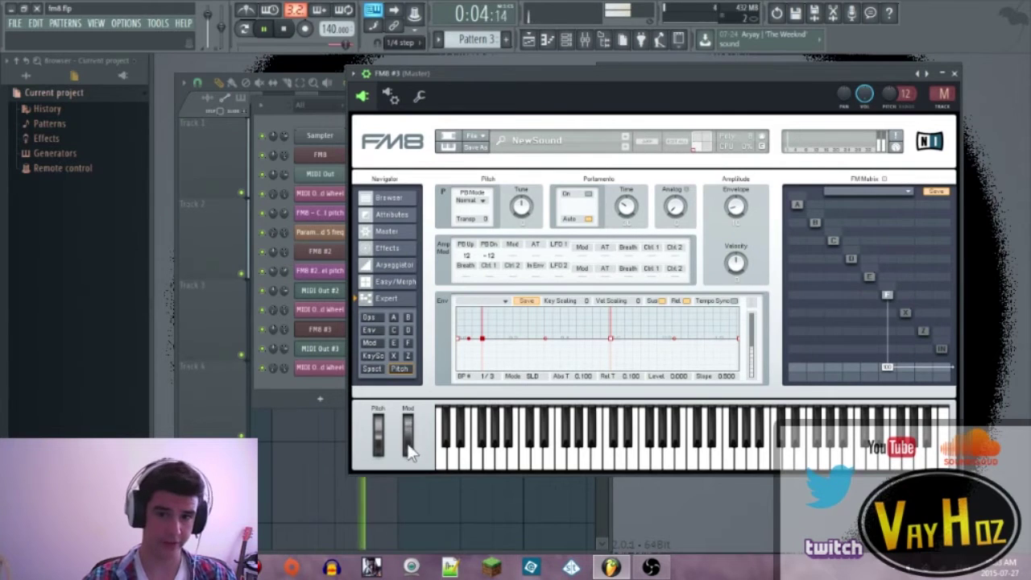
key("space")
left_click_drag(659, 83, 606, 95)
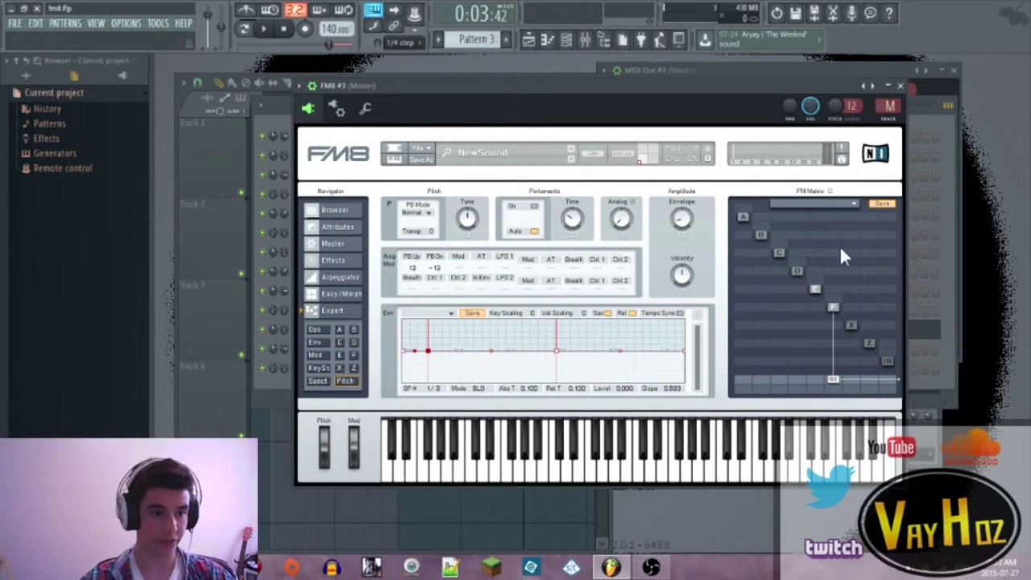
- Try modulating operator F with operator E during playback, varying the amount up to 100, and reset the E-to-F amount to 0
left_click(835, 306)
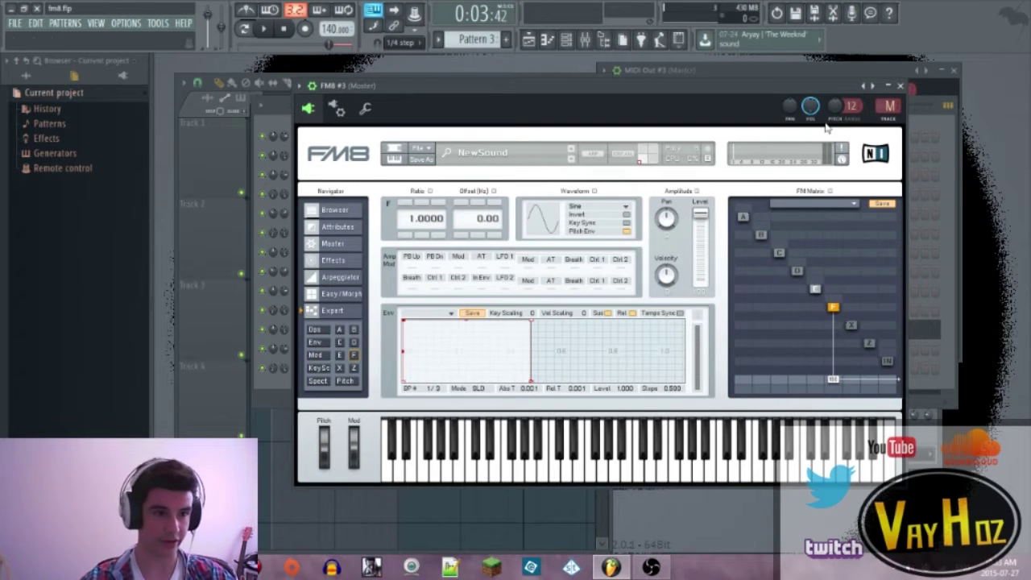
key("space")
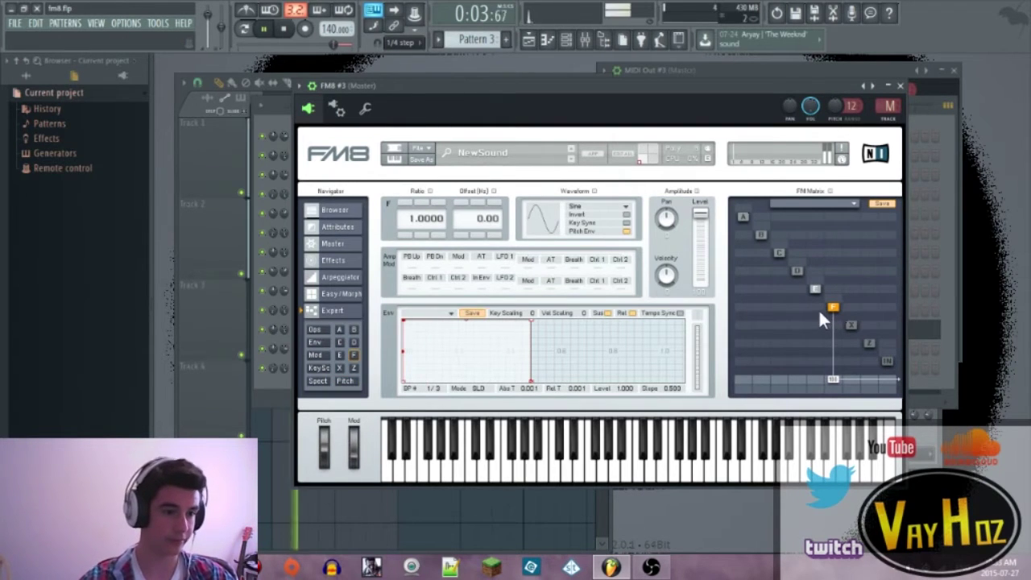
left_click_drag(822, 303, 824, 277)
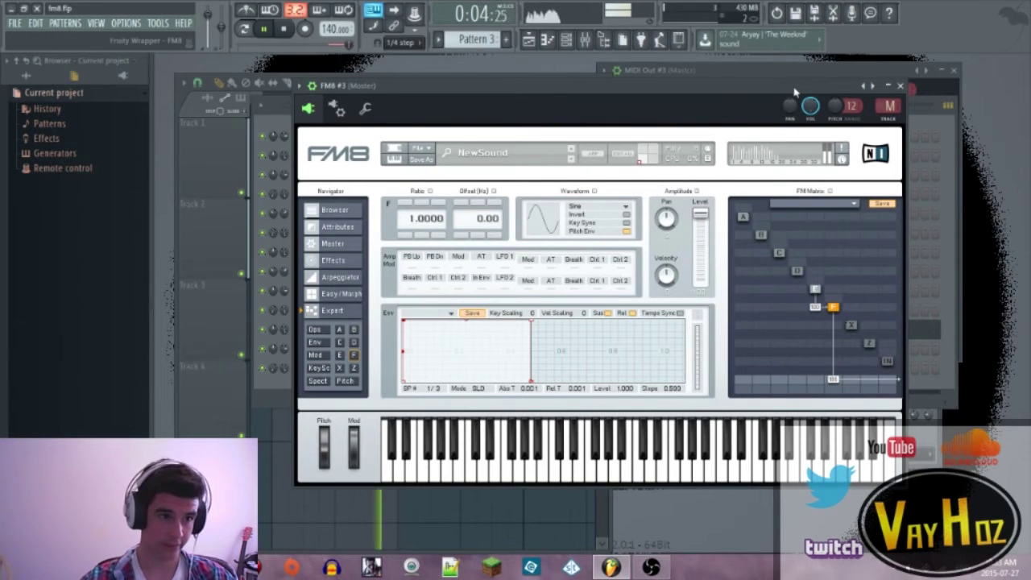
key("space")
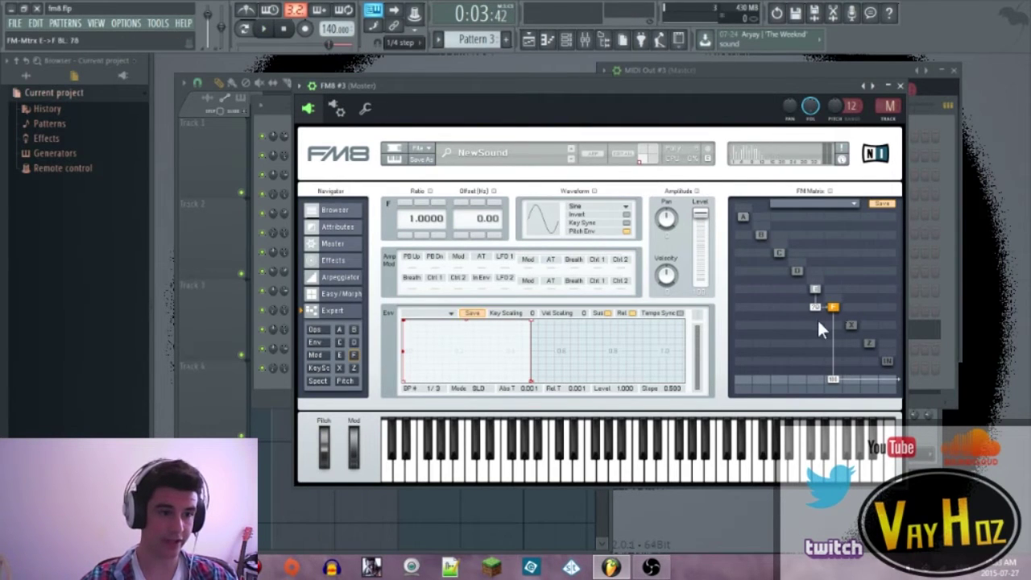
left_click_drag(833, 307, 812, 350)
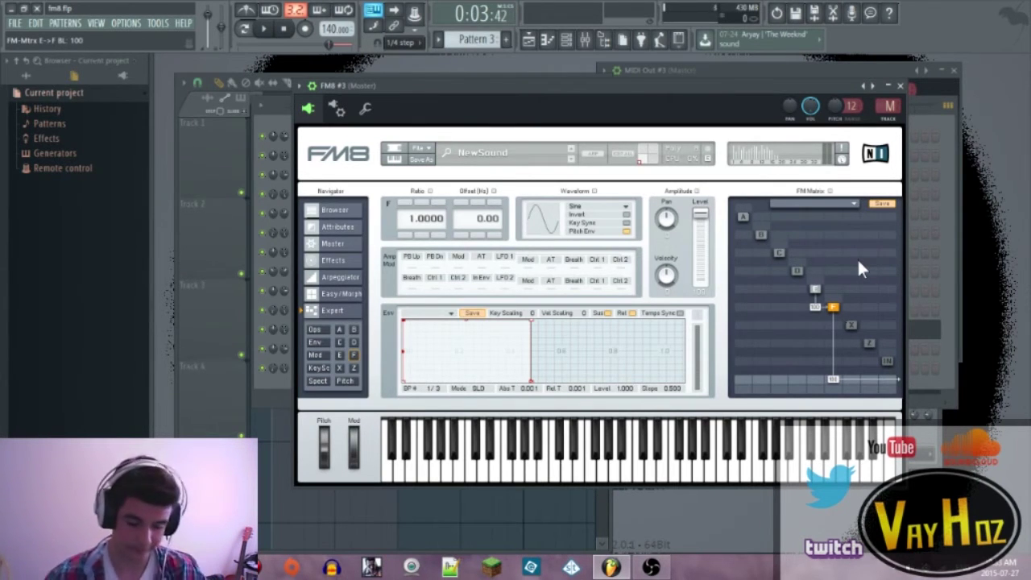
double_click(815, 306)
- Set operator E's waveform to Triangle
left_click(818, 292)
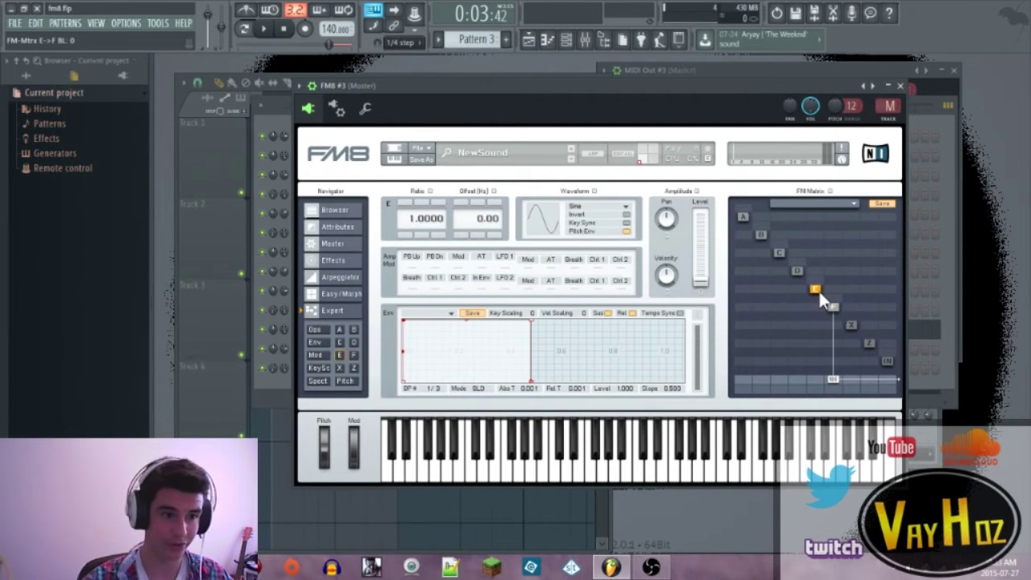
left_click(604, 206)
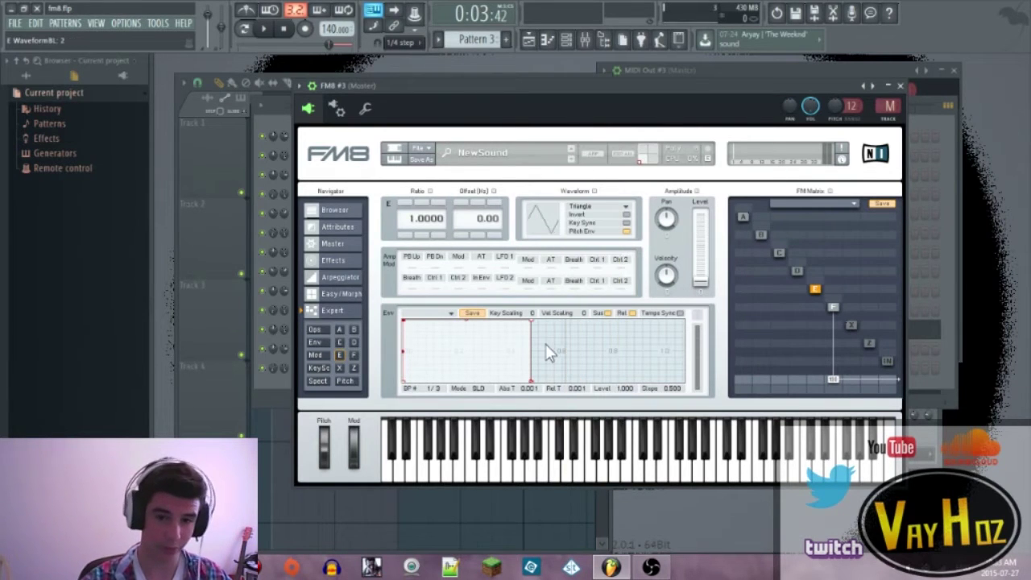
key("space")
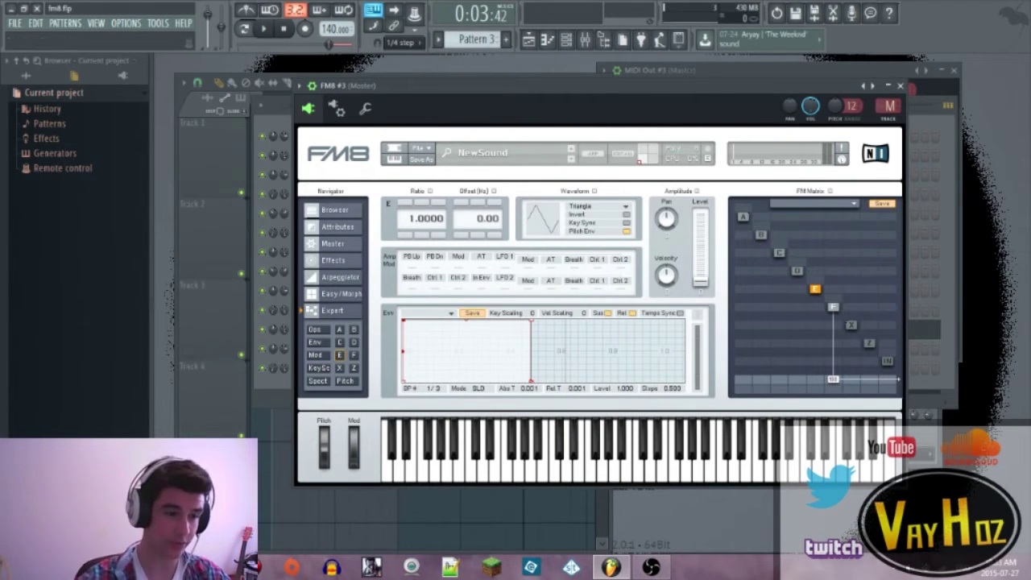
- Route operator E into operator F in the FM matrix at about 81 and audition the sound
mouse_move(815, 306)
left_mouse_down()
mouse_move(841, 246)
mouse_move(815, 308)
left_mouse_up()
key("space")
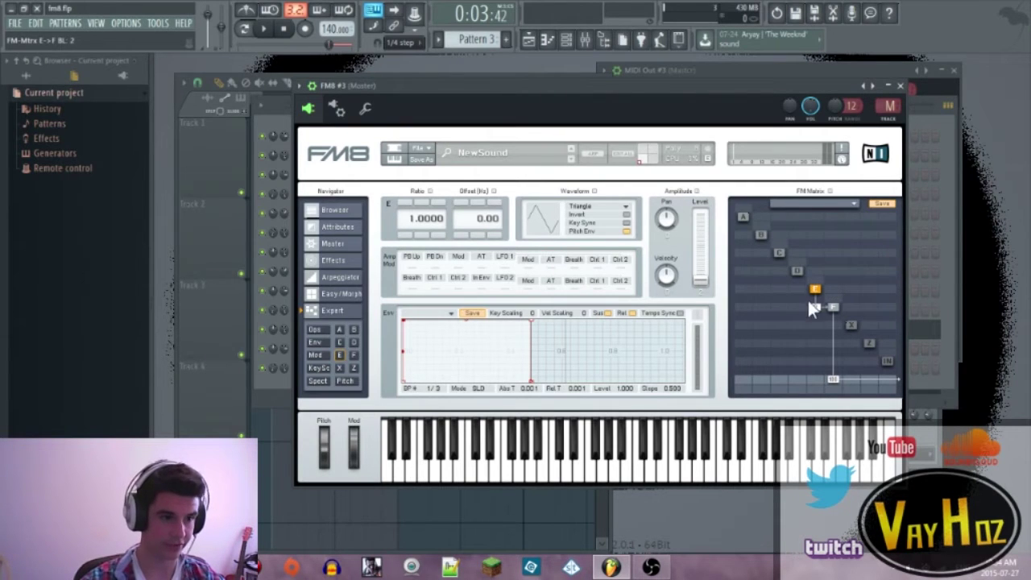
left_click_drag(813, 305, 835, 267)
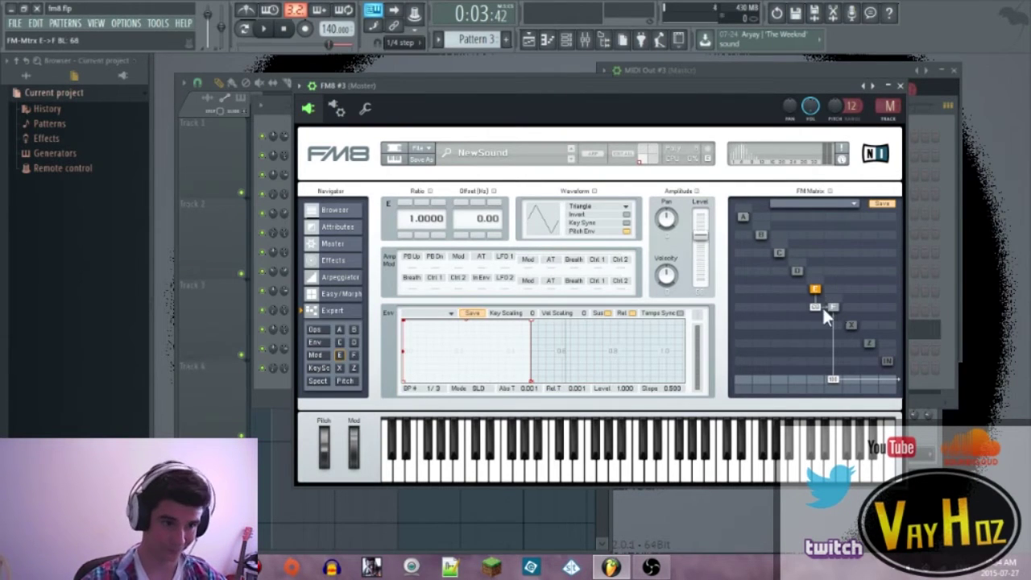
mouse_move(820, 309)
left_mouse_down()
mouse_move(803, 306)
mouse_move(822, 298)
left_mouse_up()
scroll(813, 309, "down", 2)
key("space")
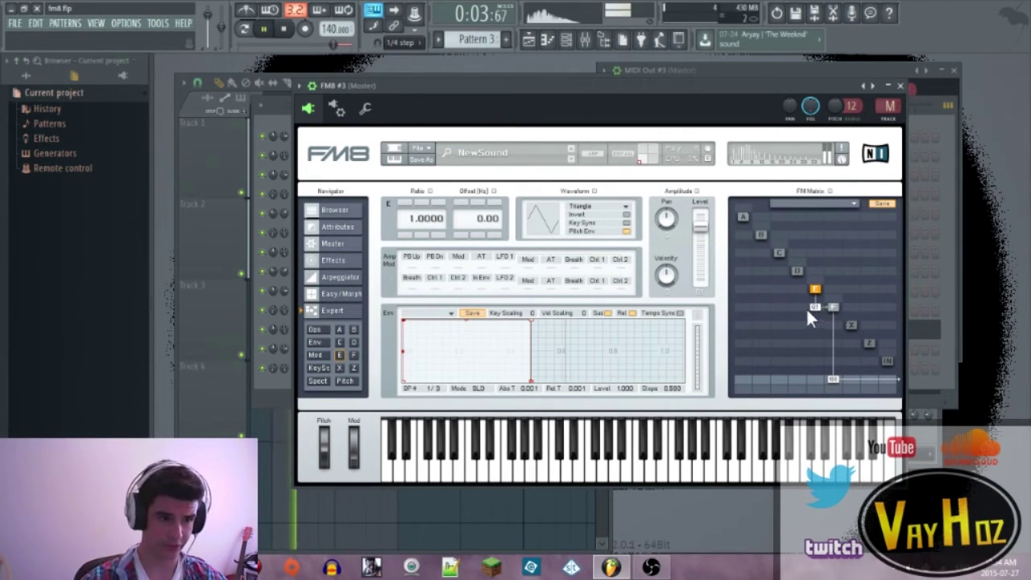
key("space")
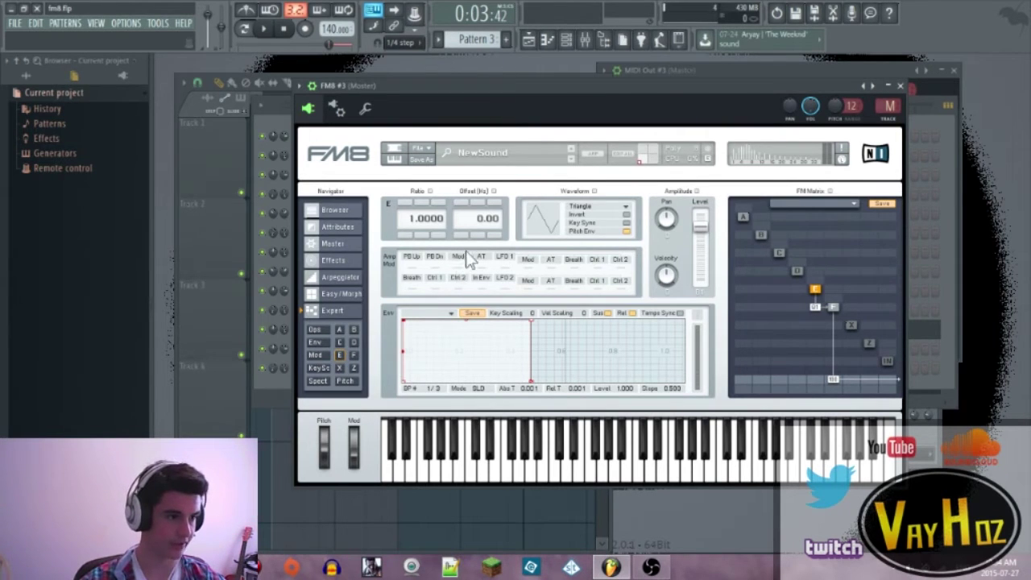
- Set operator E's mod wheel amplitude modulation to 100 and audition the automated sound
left_click_drag(457, 269, 493, 218)
left_click_drag(459, 277, 531, 181)
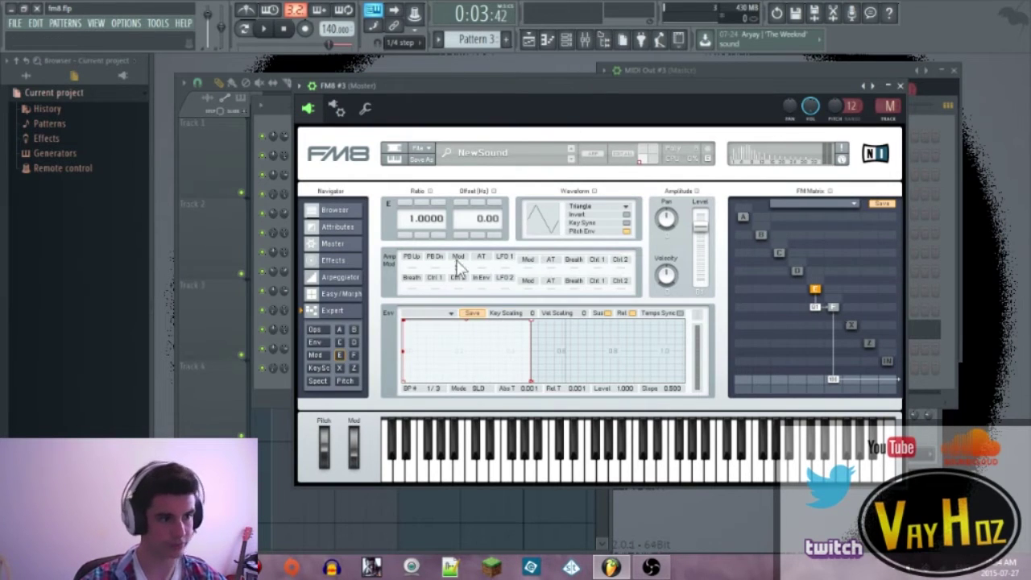
left_click_drag(459, 269, 553, 134)
key("space")
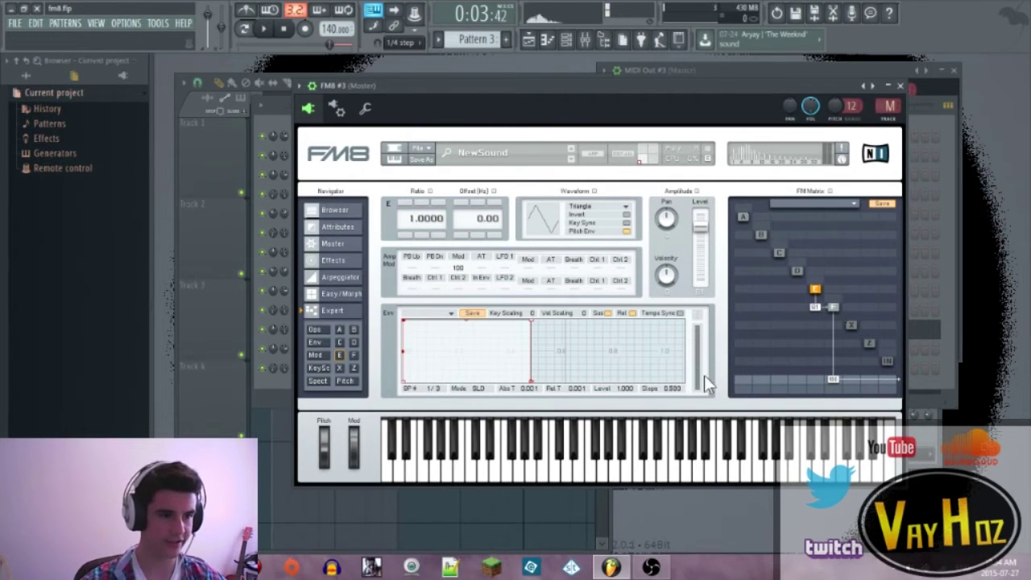
key("space")
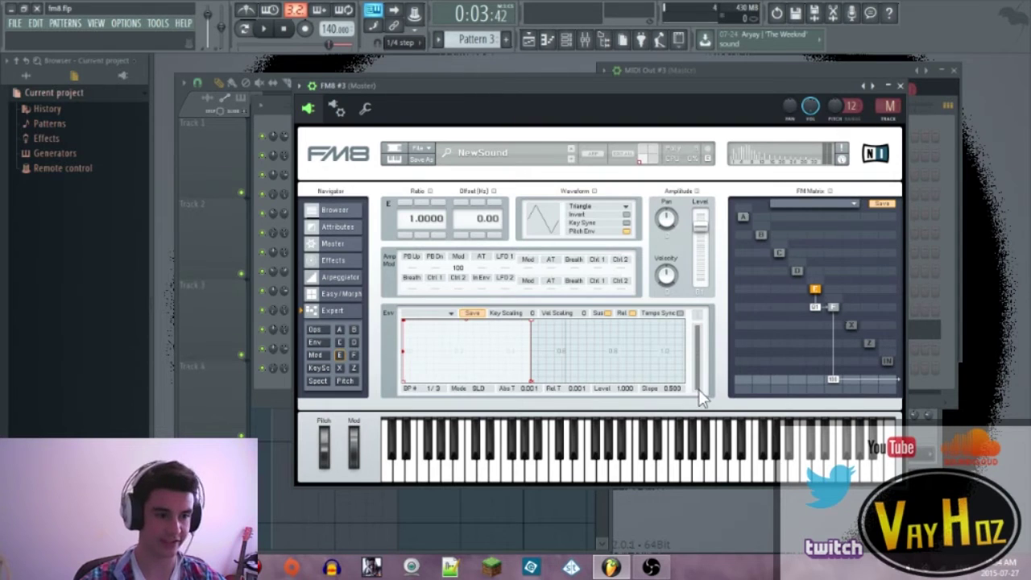
key("space")
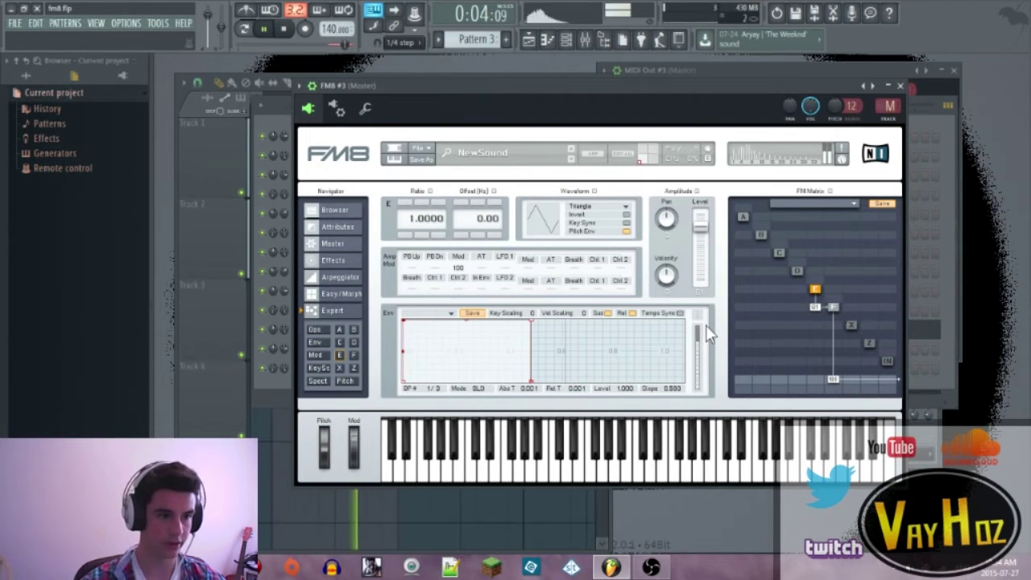
key("space")
- Fine-tune operator E's mod wheel amplitude modulation to 82, playing the song after each adjustment
left_click_drag(465, 274, 437, 322)
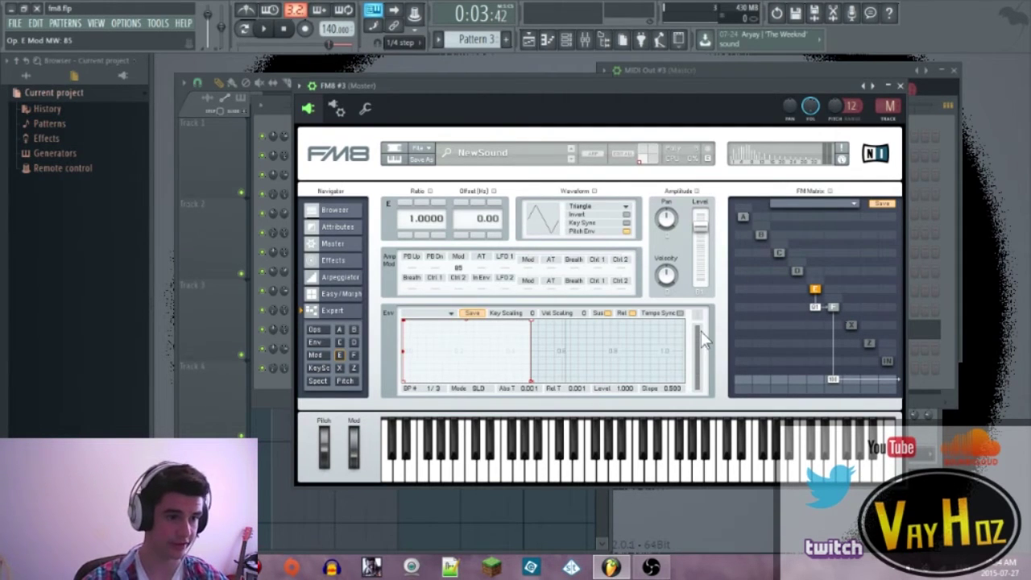
key("space")
key("space")
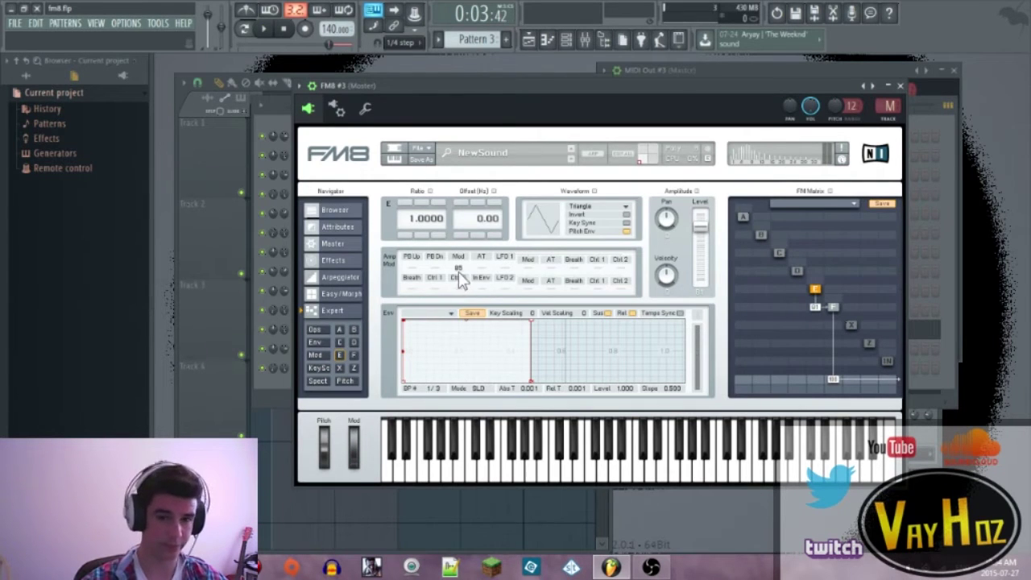
left_click_drag(460, 269, 457, 268)
key("space")
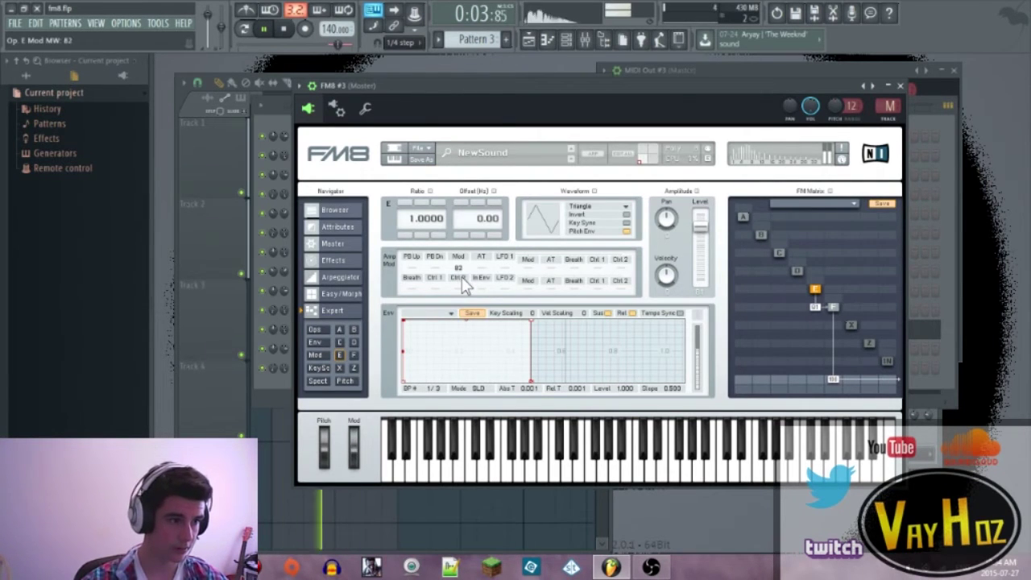
key("space")
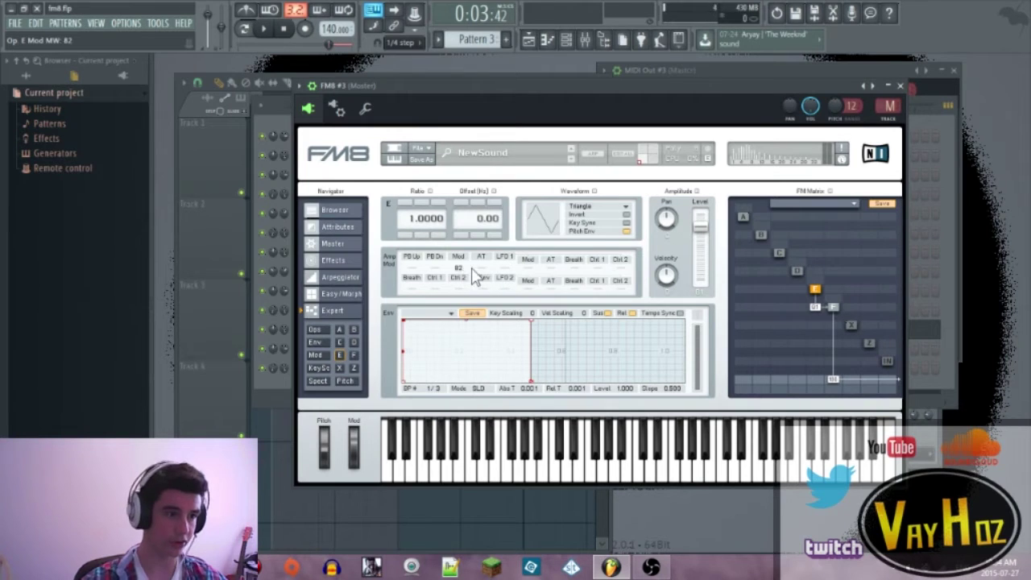
key("space")
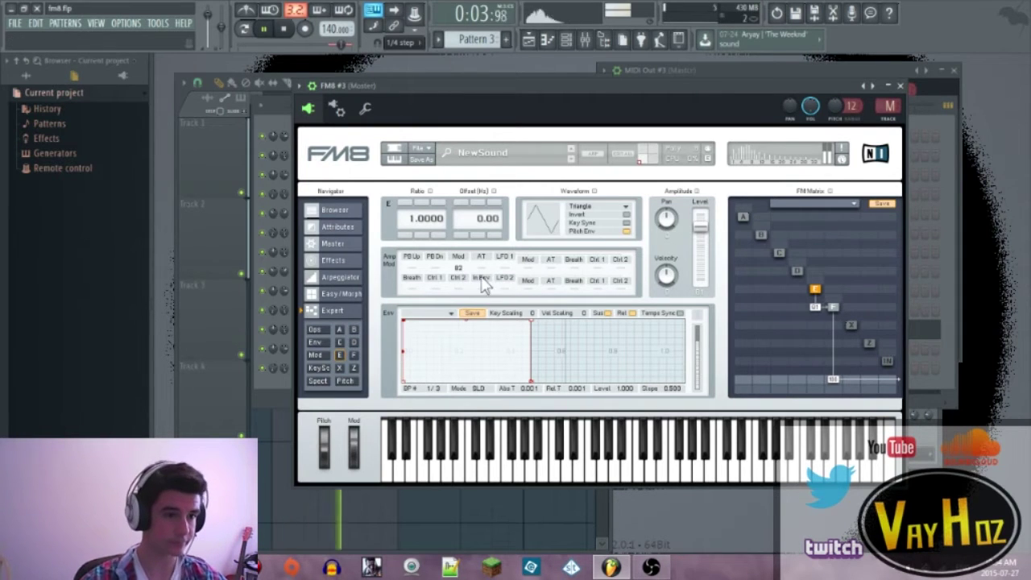
key("space")
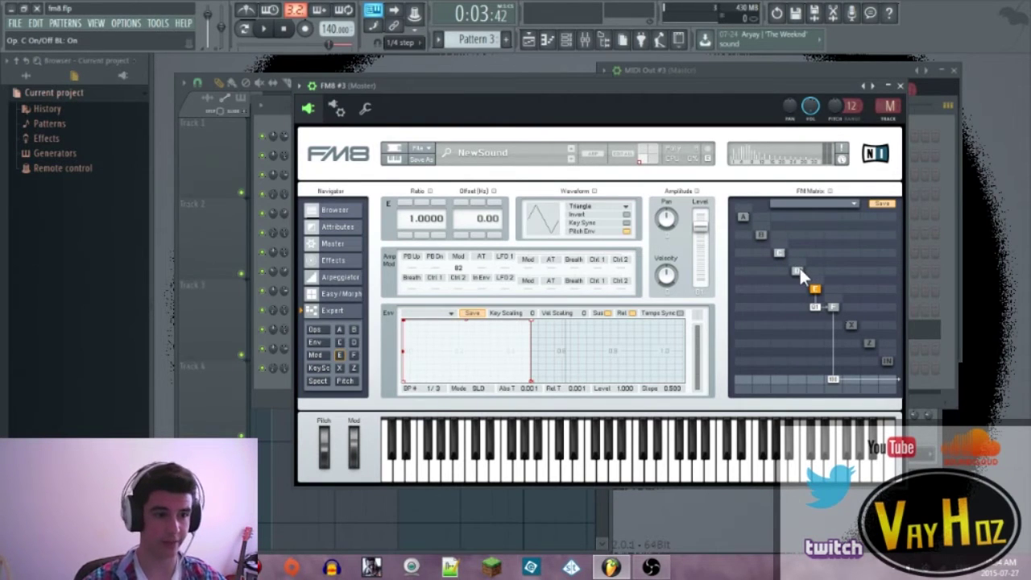
- Set operator D's waveform to Short Tristate
left_click(797, 270)
left_click(618, 207)
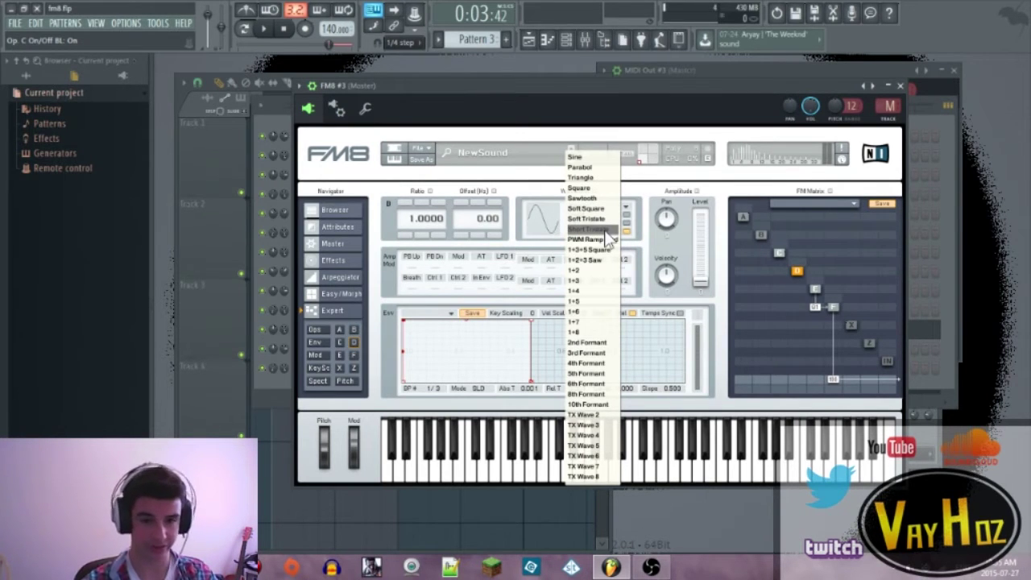
left_click(596, 230)
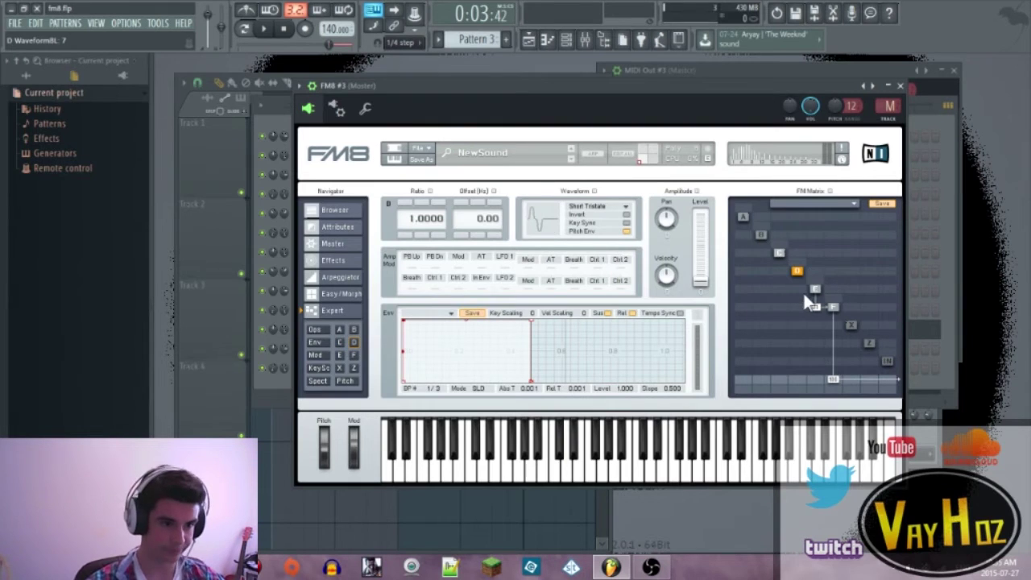
- Route operator D into operator E in the FM matrix and adjust D's level to about 56 during playback
mouse_move(797, 288)
left_mouse_down()
mouse_move(803, 272)
mouse_move(789, 279)
mouse_move(806, 285)
left_mouse_up()
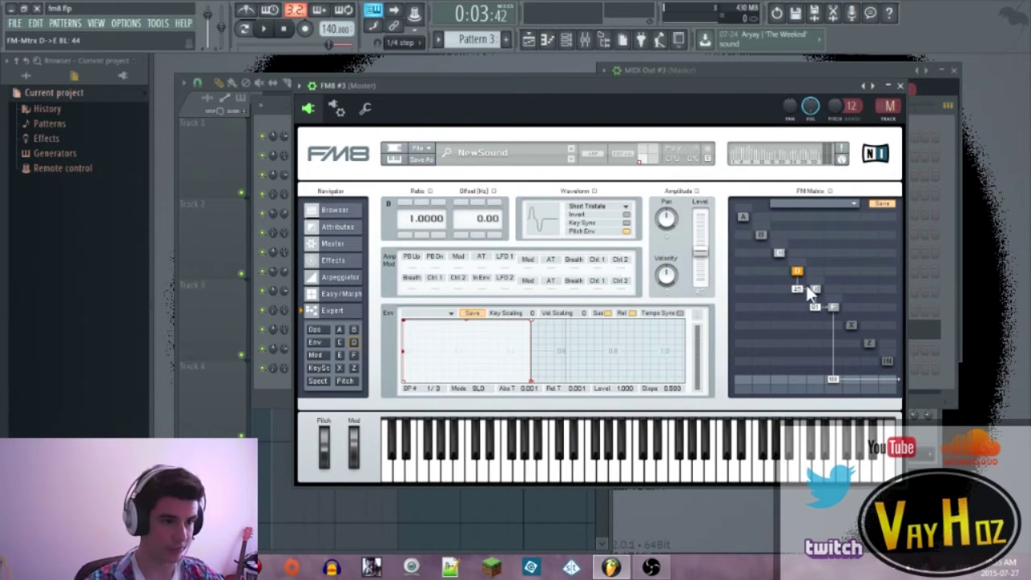
key("space")
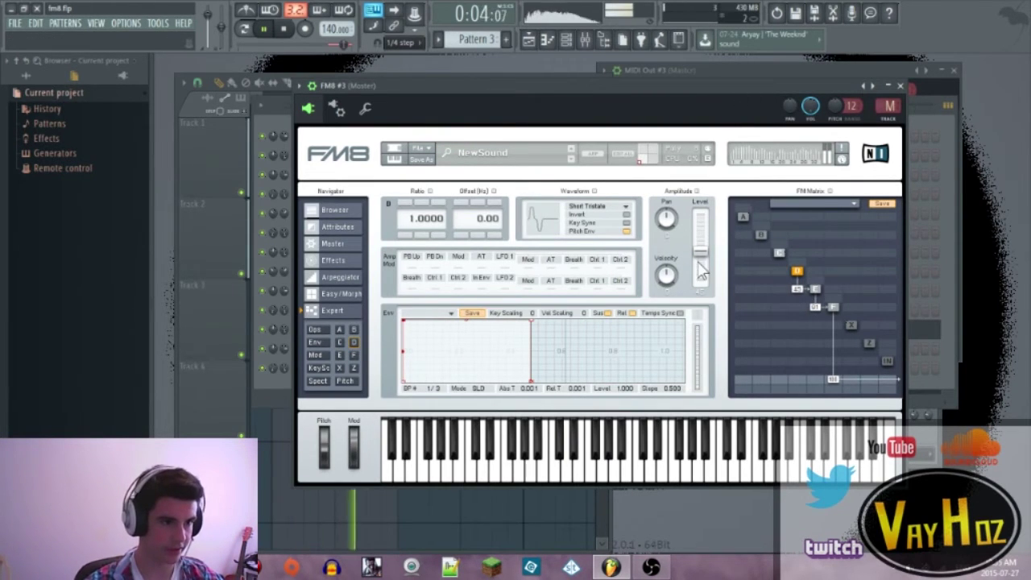
left_click_drag(703, 260, 704, 242)
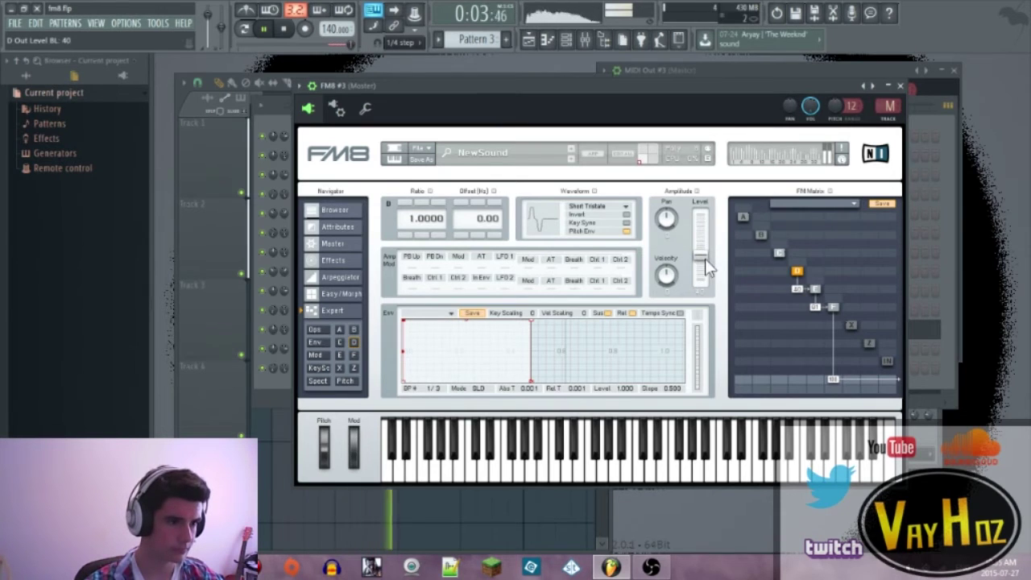
key("space")
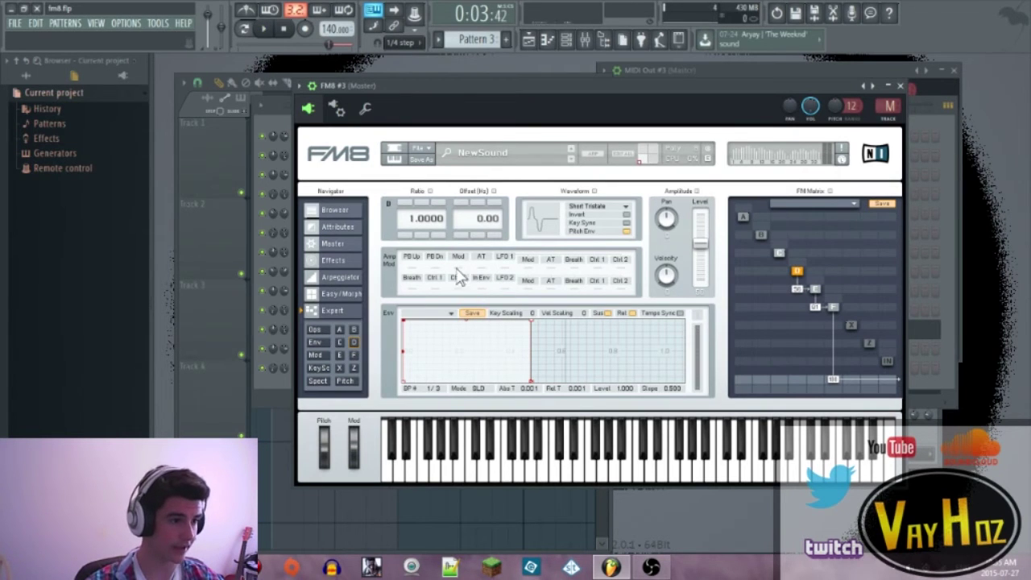
- Set operator D's mod wheel amplitude modulation to 68 and audition the sound
left_click_drag(456, 269, 484, 235)
mouse_move(466, 270)
left_mouse_down()
mouse_move(482, 251)
mouse_move(460, 282)
left_mouse_up()
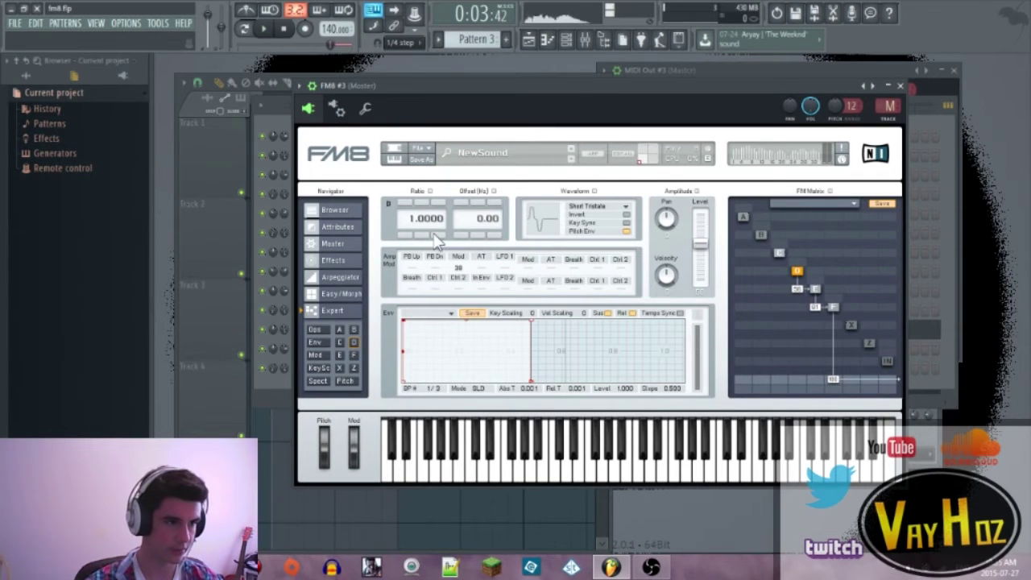
left_click_drag(460, 268, 482, 159)
key("space")
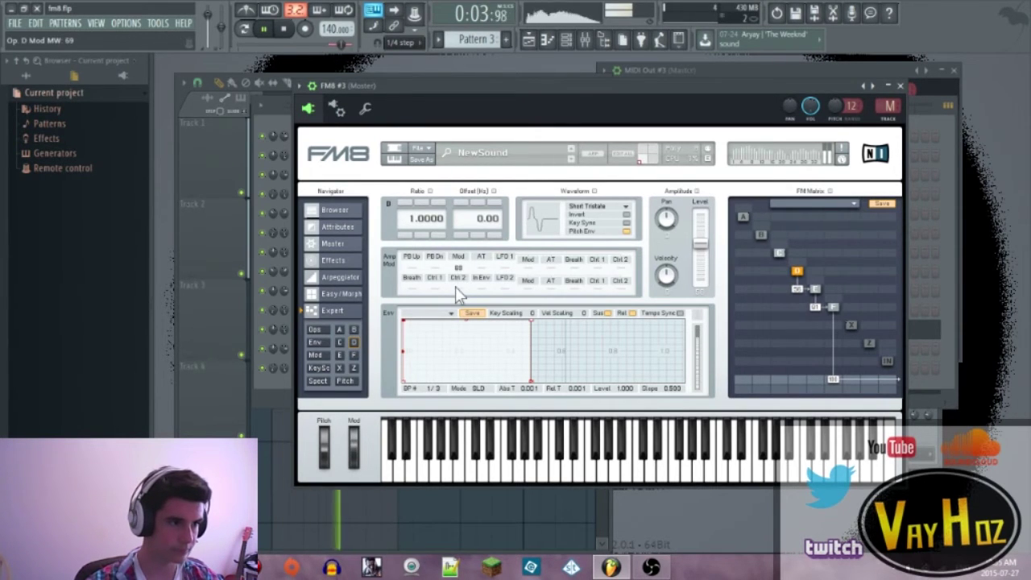
- Add a small amount of modulation from operator D to operator F in the FM matrix, and select operator D
left_click(777, 253)
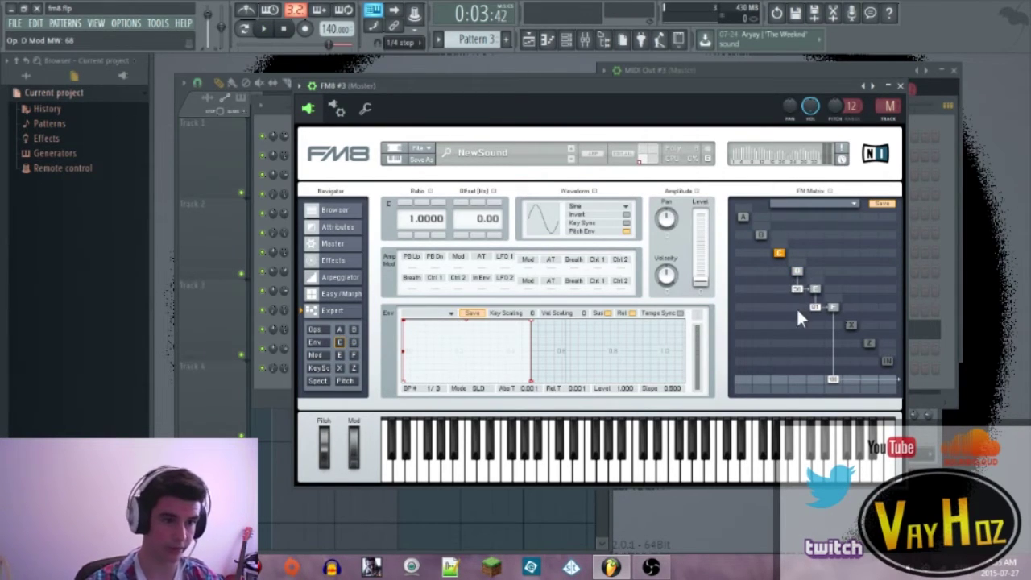
left_click_drag(795, 306, 808, 305)
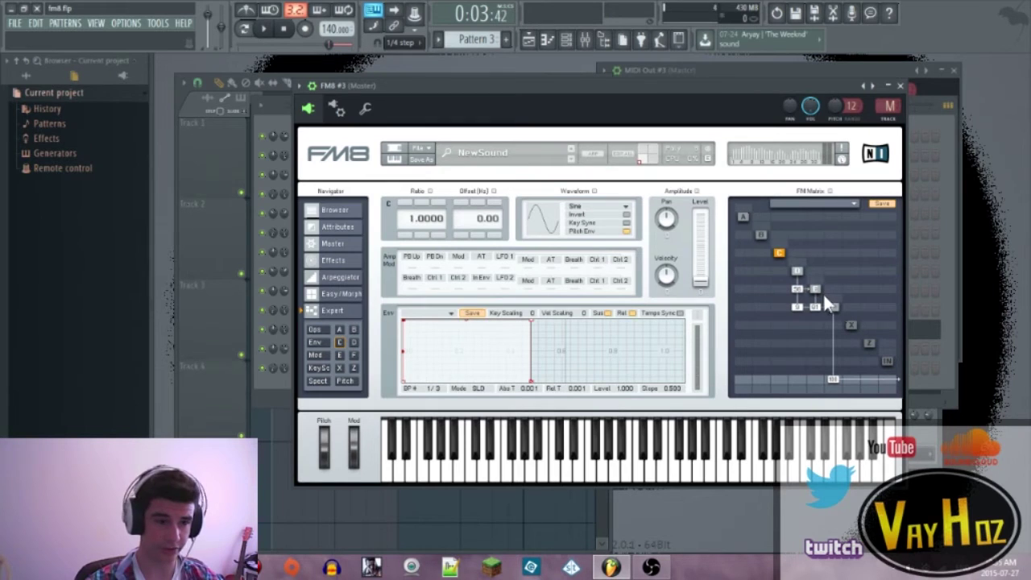
left_click(797, 271)
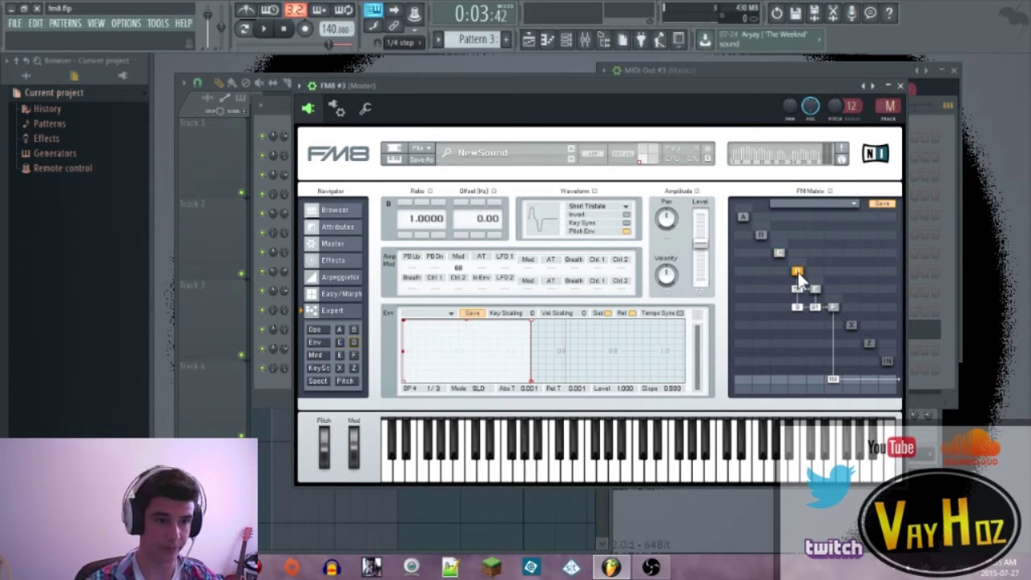
- Feed operator F back into operator D at 4 and operator E at 7 in the FM matrix, auditioning the sound
key("space")
mouse_move(834, 271)
left_mouse_down()
mouse_move(837, 262)
mouse_move(838, 279)
left_mouse_up()
key("space")
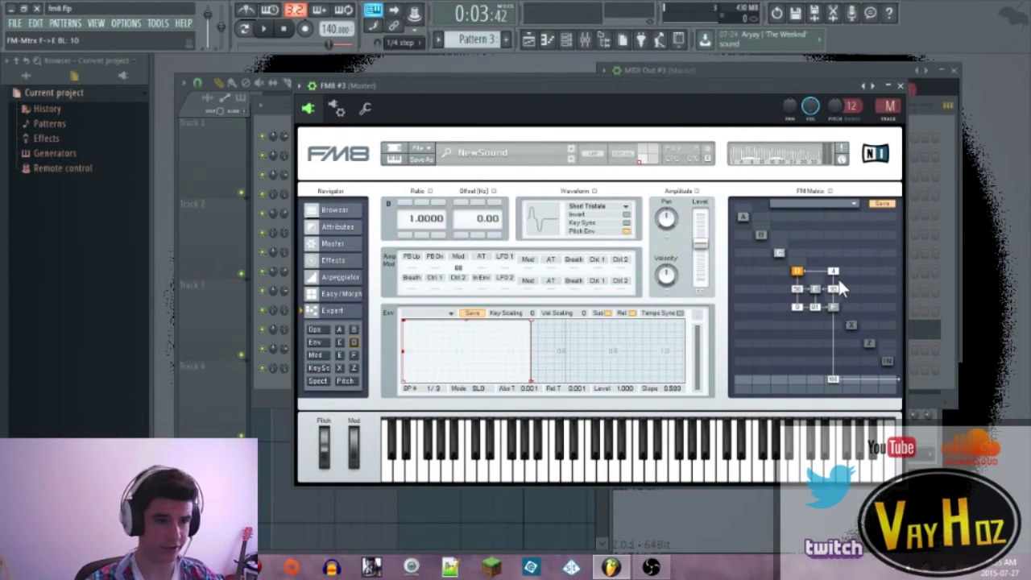
key("space")
left_click_drag(835, 291, 833, 291)
key("space")
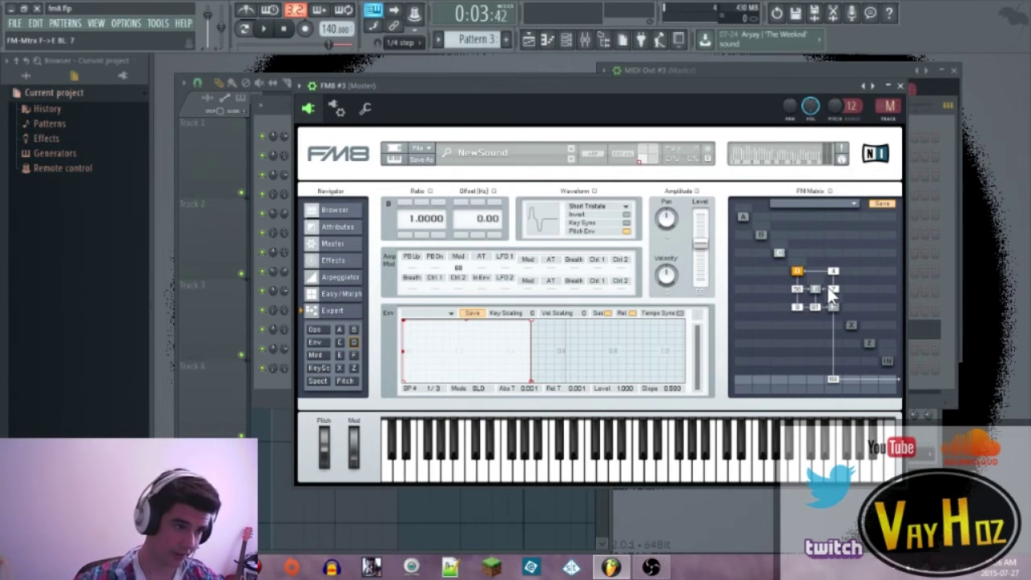
key("space")
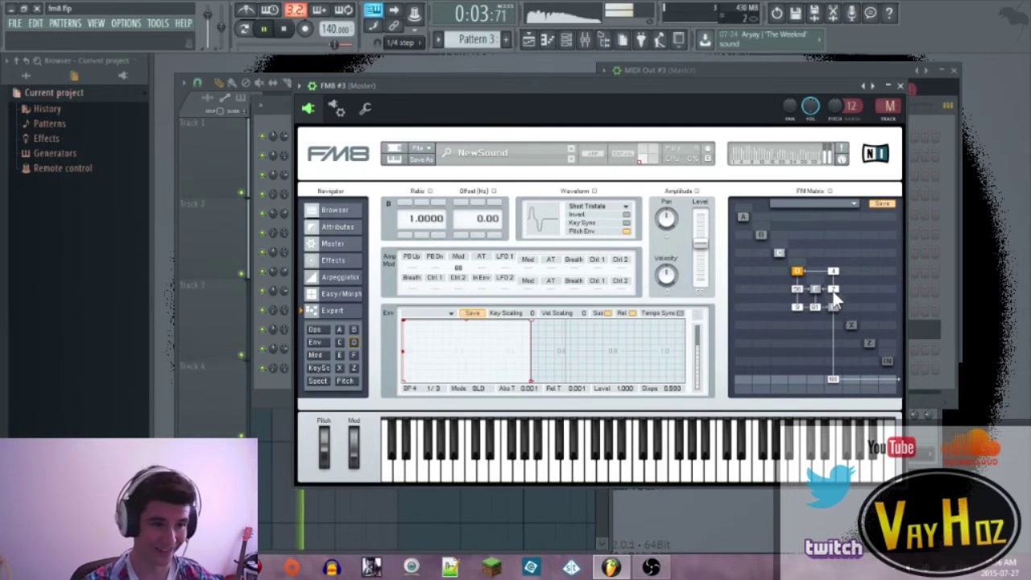
key("space")
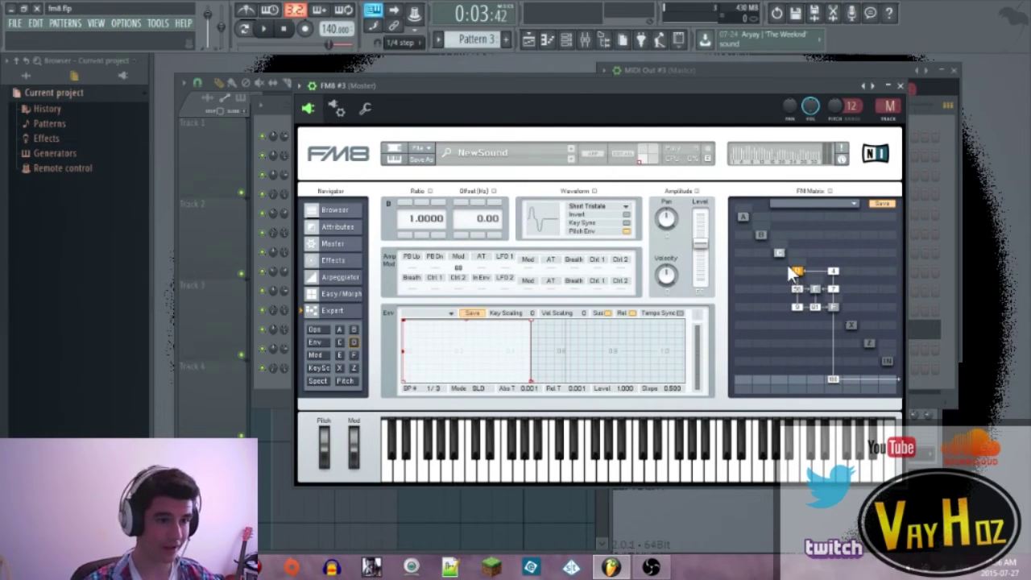
- Set operator C's waveform to 2nd Formant
left_click(778, 253)
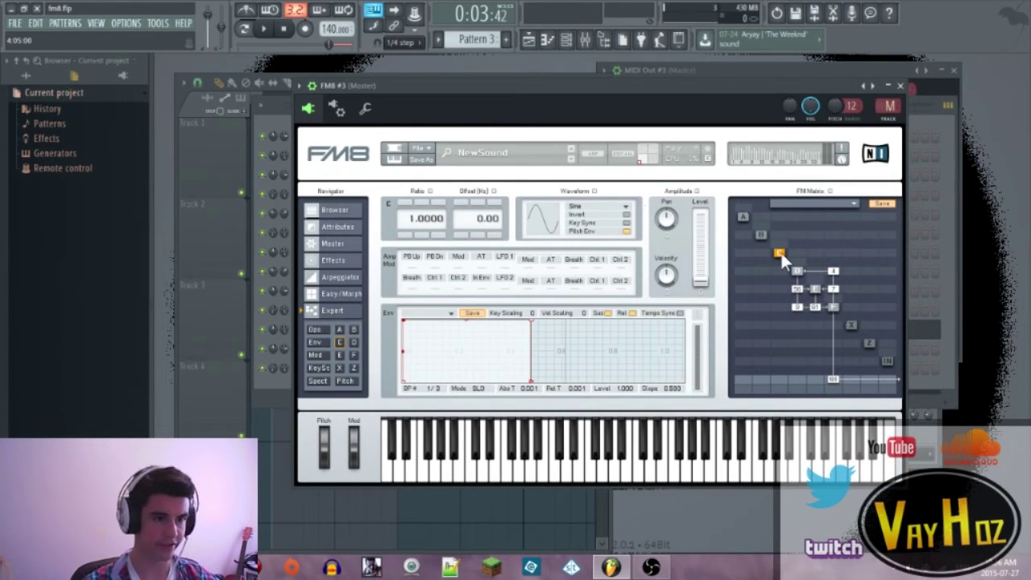
left_click(600, 207)
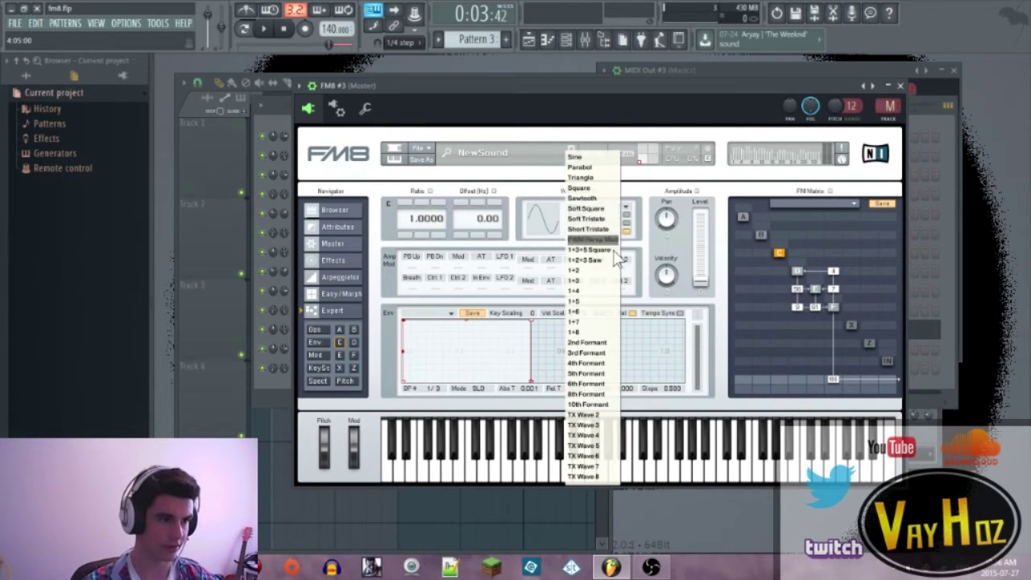
left_click(605, 344)
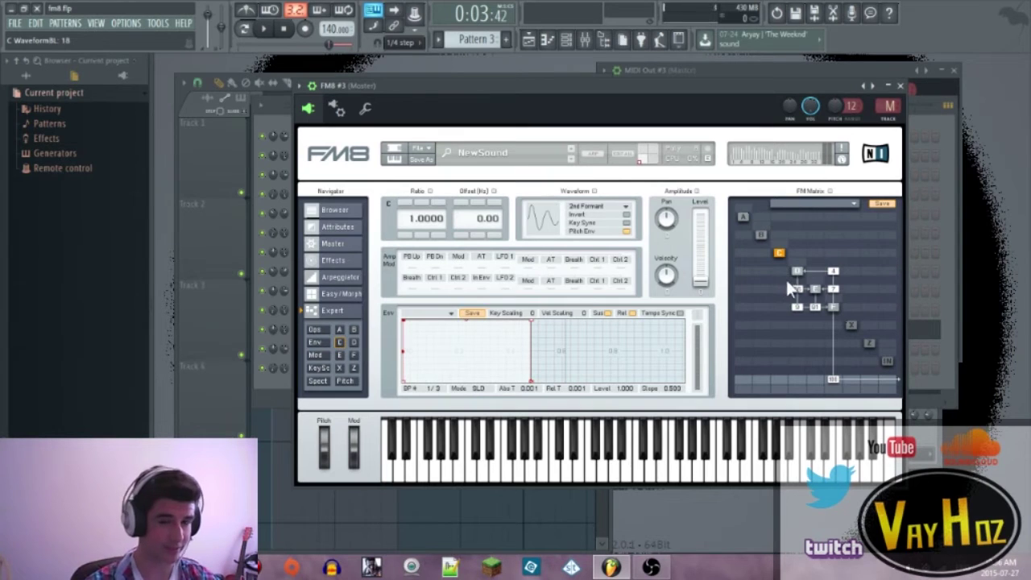
left_click(594, 208)
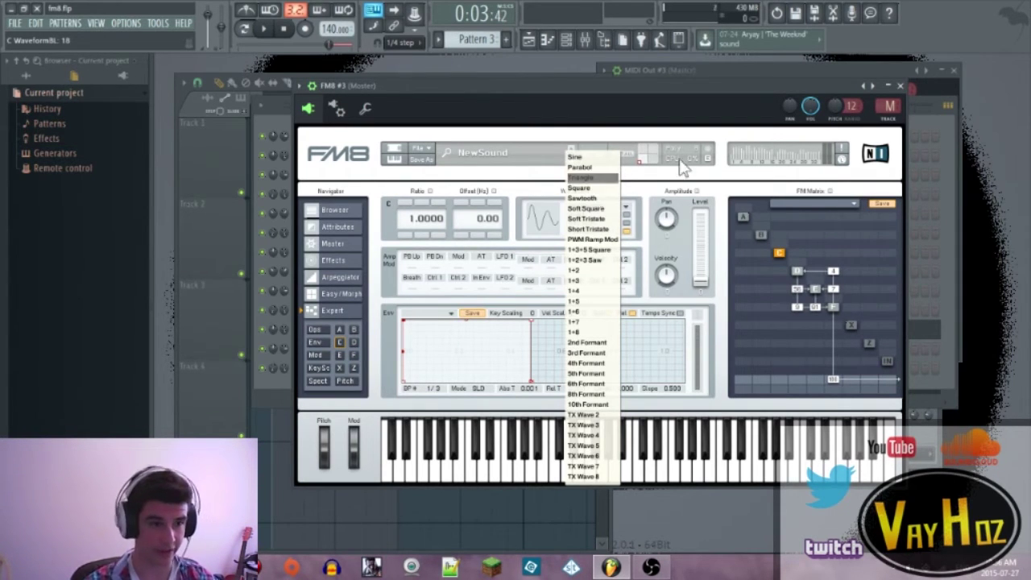
left_click(695, 196)
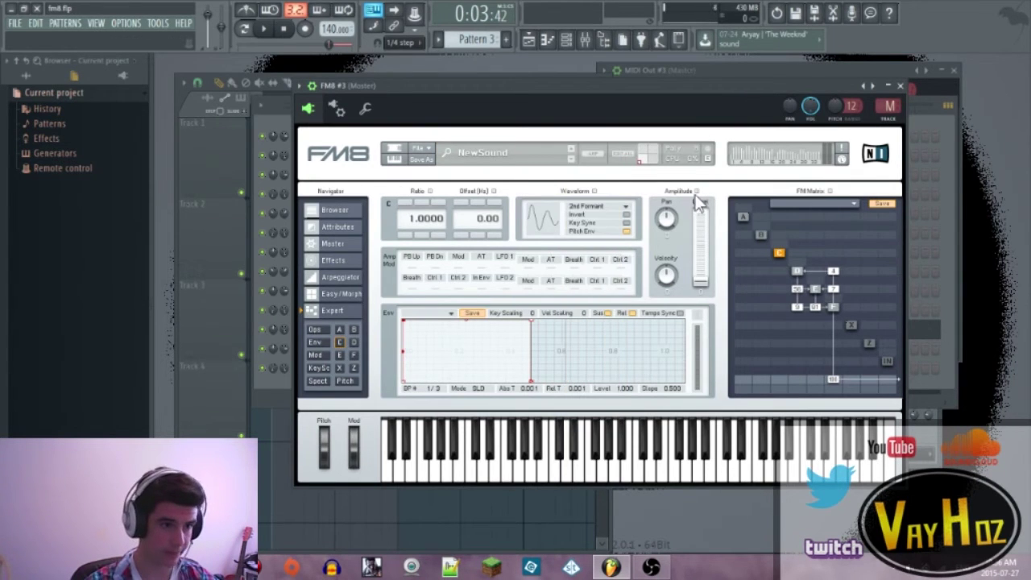
- Route operator C into operator D at 13 in the FM matrix and audition it
mouse_move(781, 269)
left_mouse_down()
mouse_move(797, 252)
mouse_move(780, 253)
left_mouse_up()
key("space")
key("space")
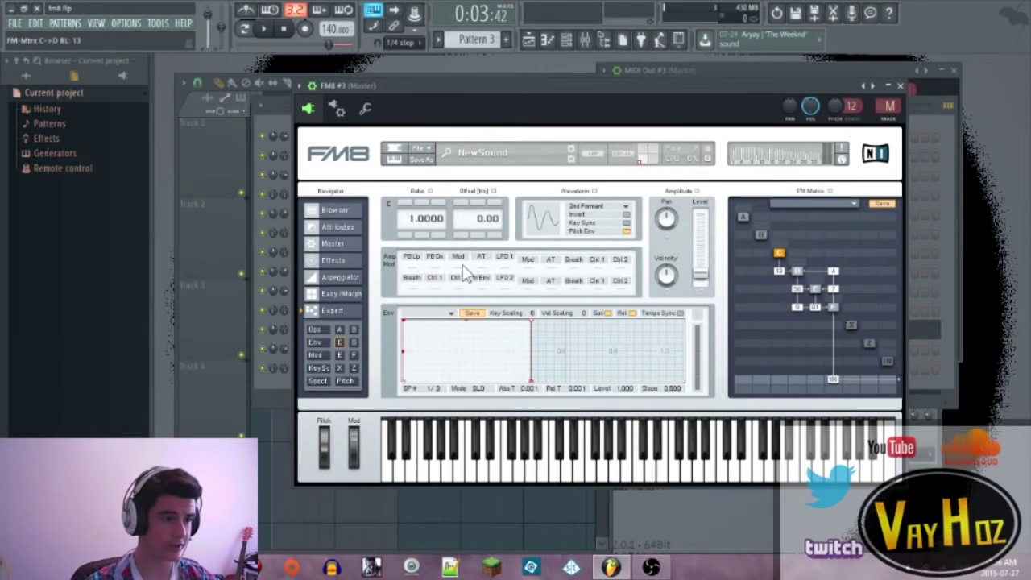
- Set operator C's mod wheel amplitude modulation to 69 and audition the sound
left_click_drag(458, 268, 515, 201)
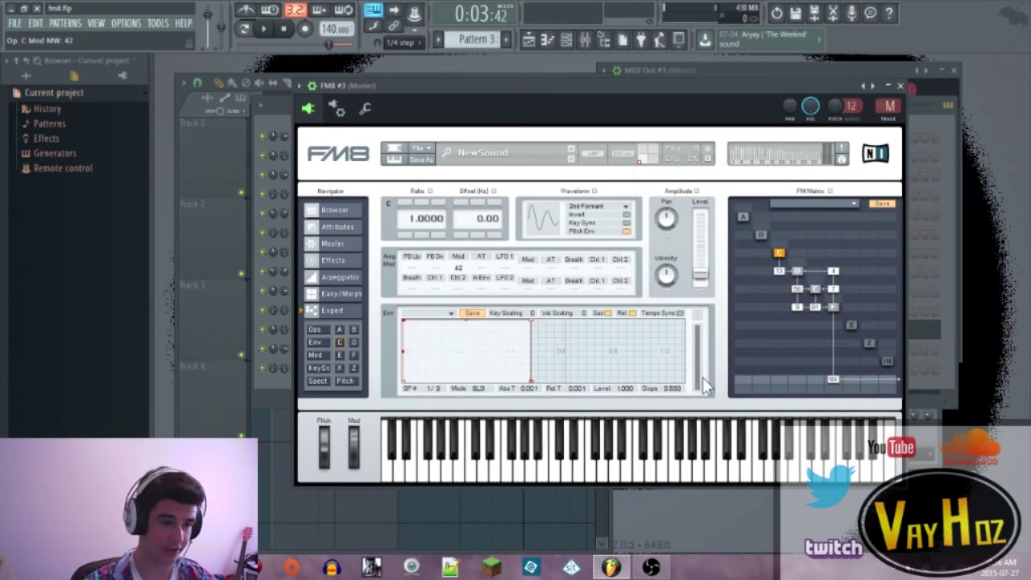
key("space")
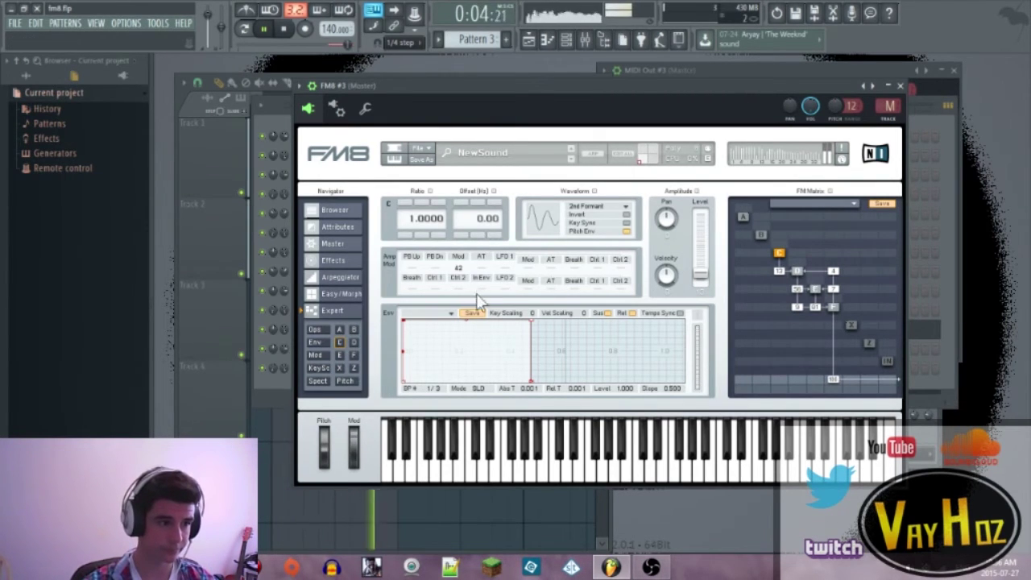
left_click_drag(459, 267, 483, 186)
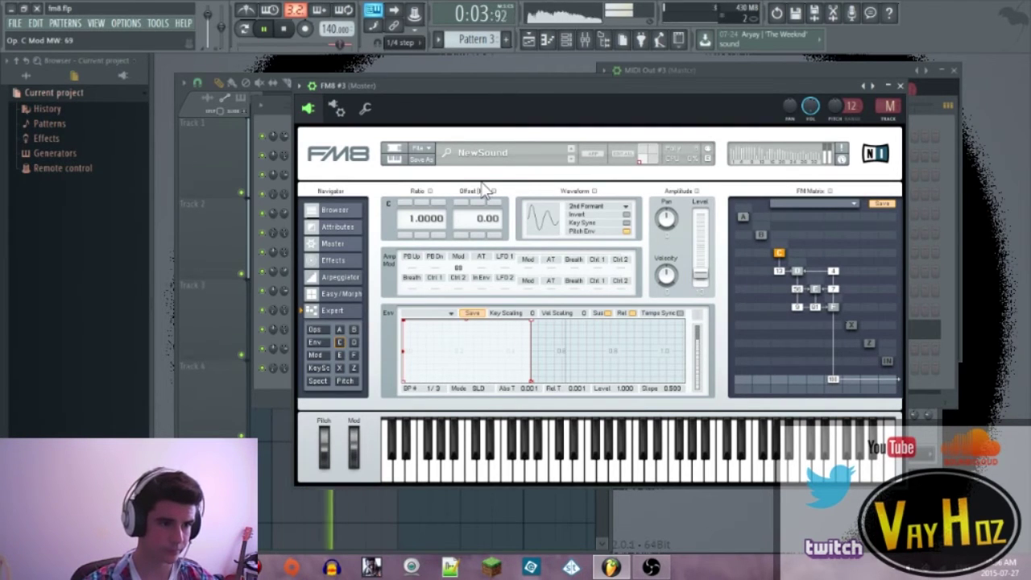
key("space")
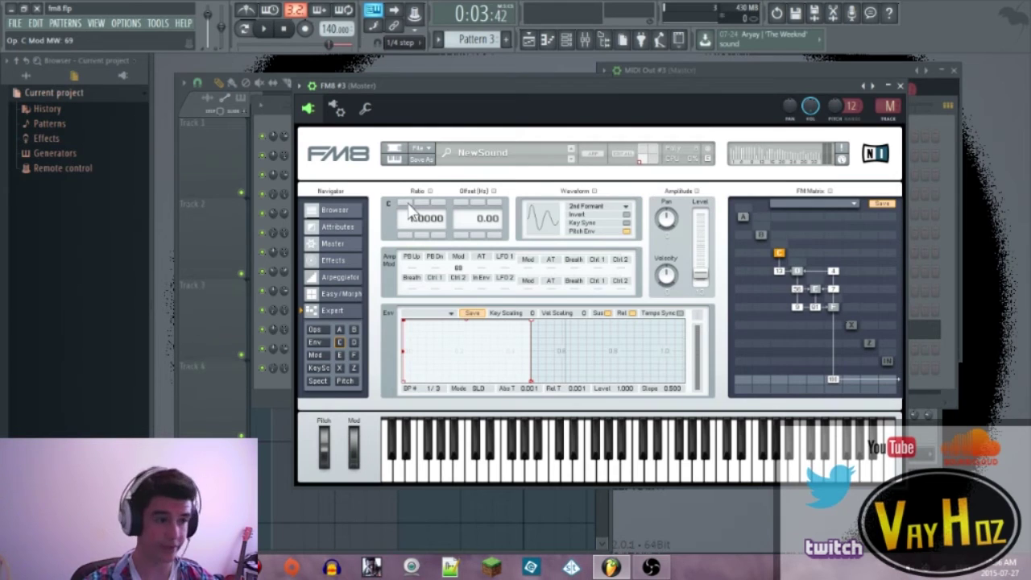
- Set operator C's ratio to 2.0000 and play back the sound
key("space")
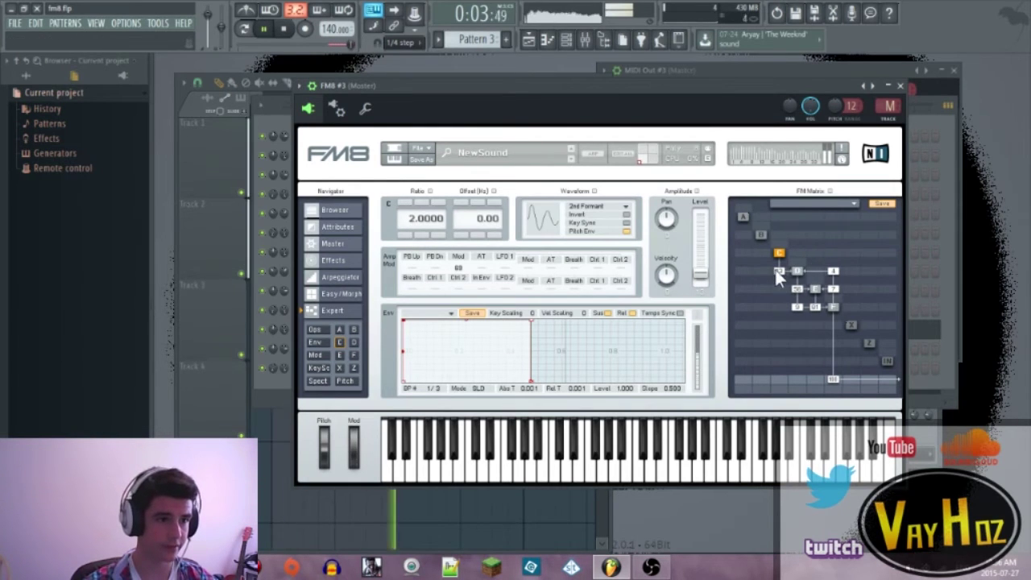
key("space")
key("space")
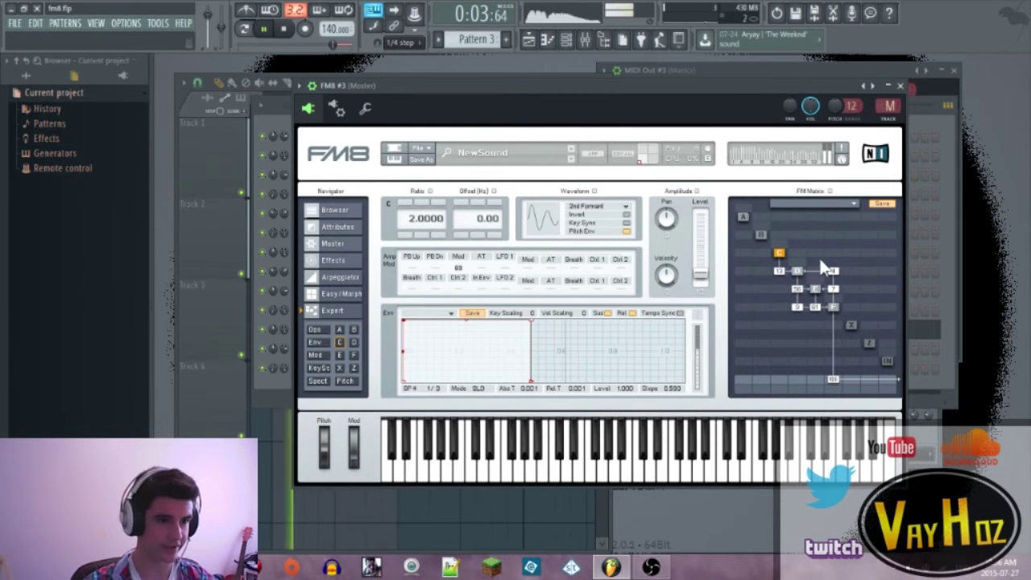
key("space")
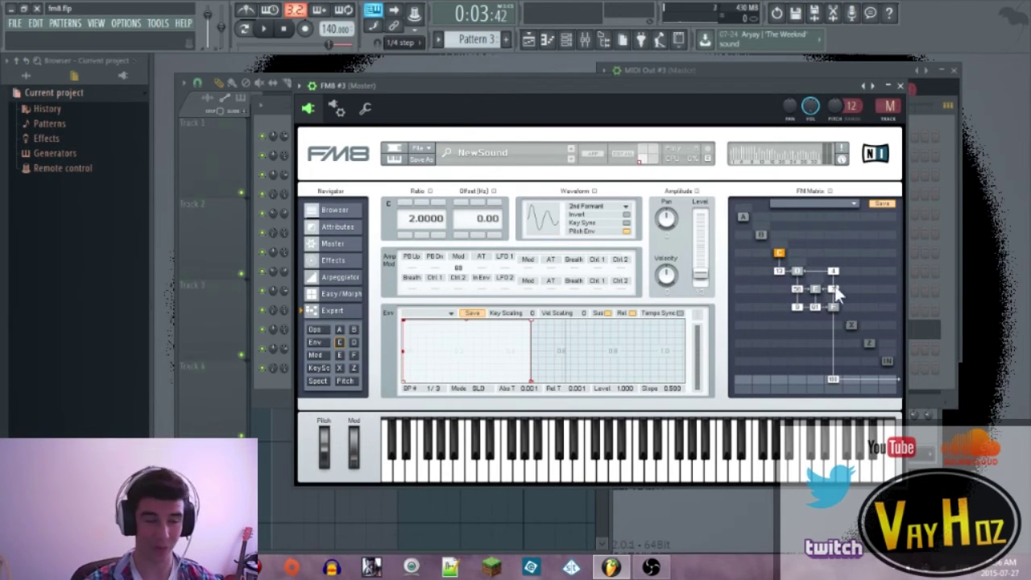
- Route operator E into operator C in the FM matrix and set the amount to 7 during playback
left_click_drag(813, 256, 819, 250)
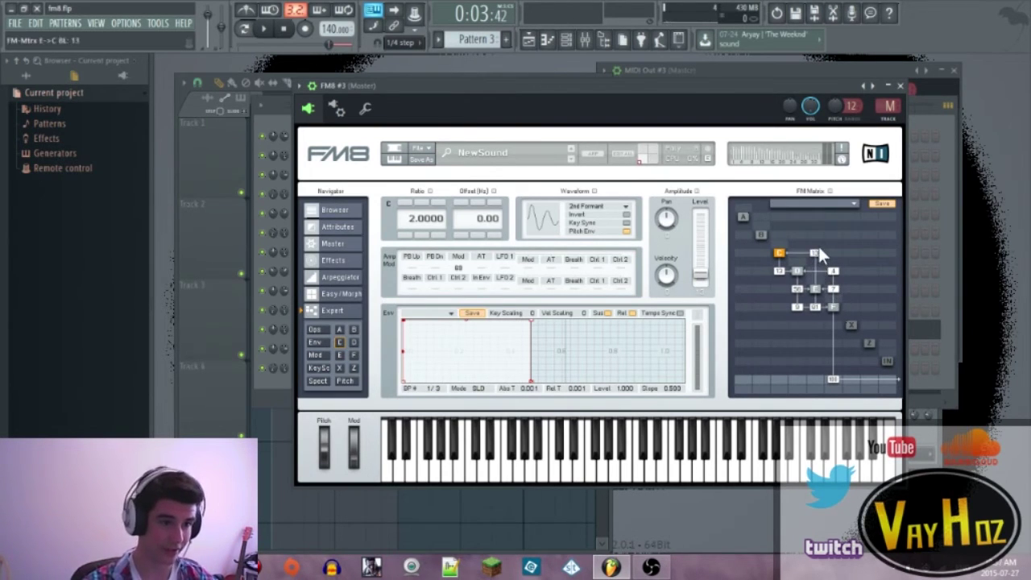
key("space")
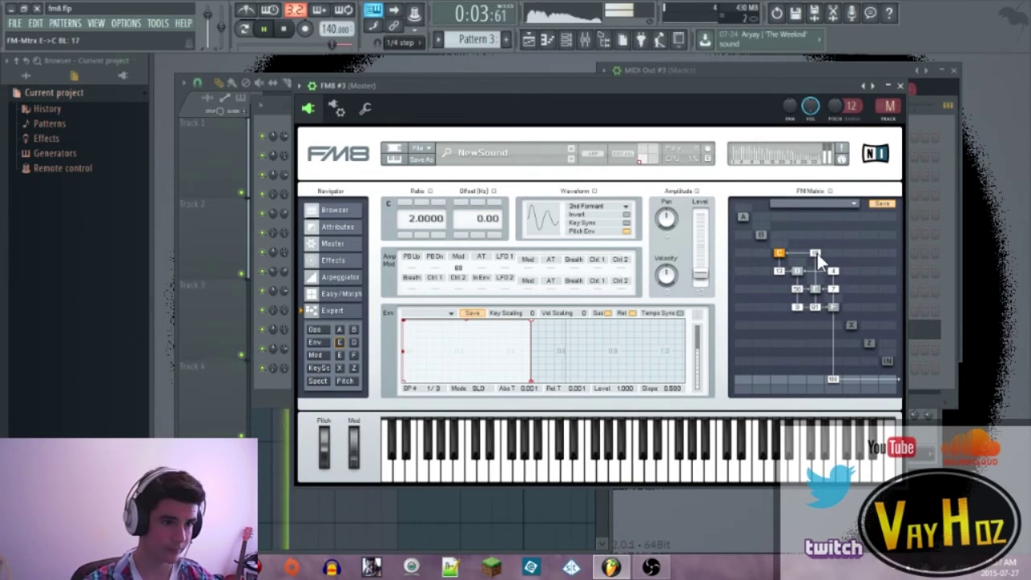
left_click_drag(816, 253, 802, 267)
key("space")
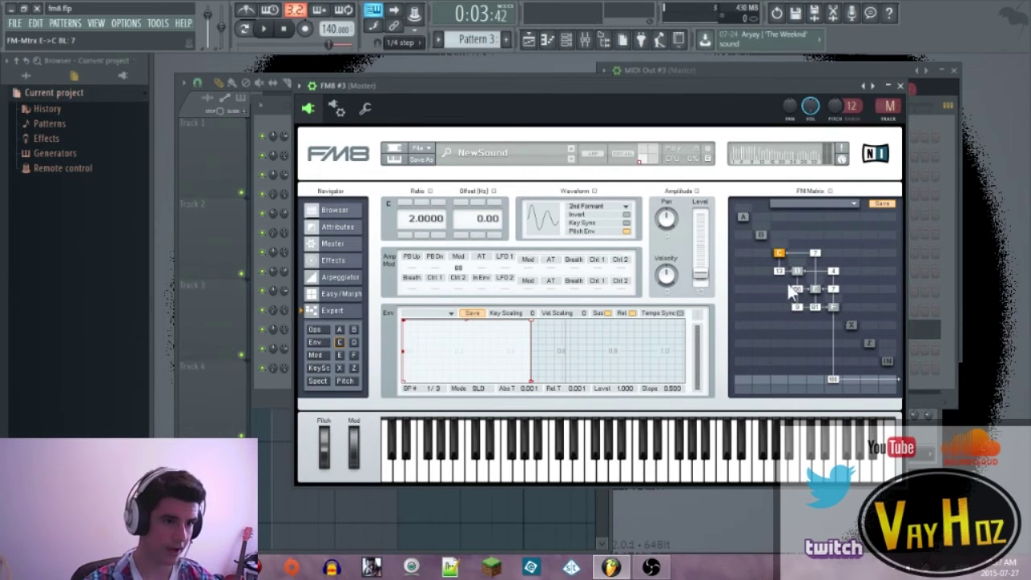
- Route operator C into operator E in the FM matrix and set the amount to 6 during playback
key("space")
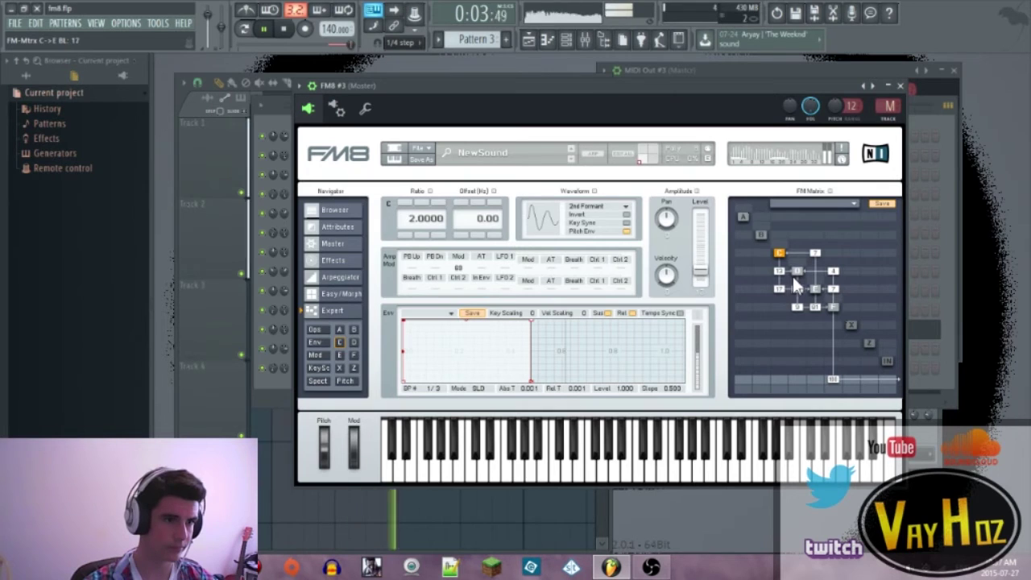
left_click_drag(791, 279, 786, 285)
key("space")
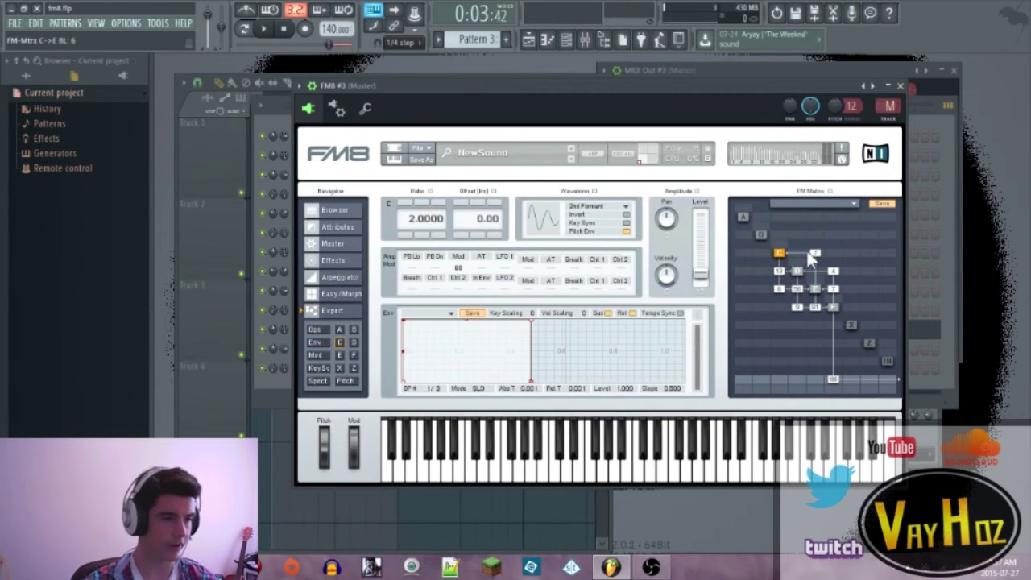
- Create an automation clip for the FM8 channel pitch and add points that ramp it up from the minimum at the clip's start
right_click(837, 108)
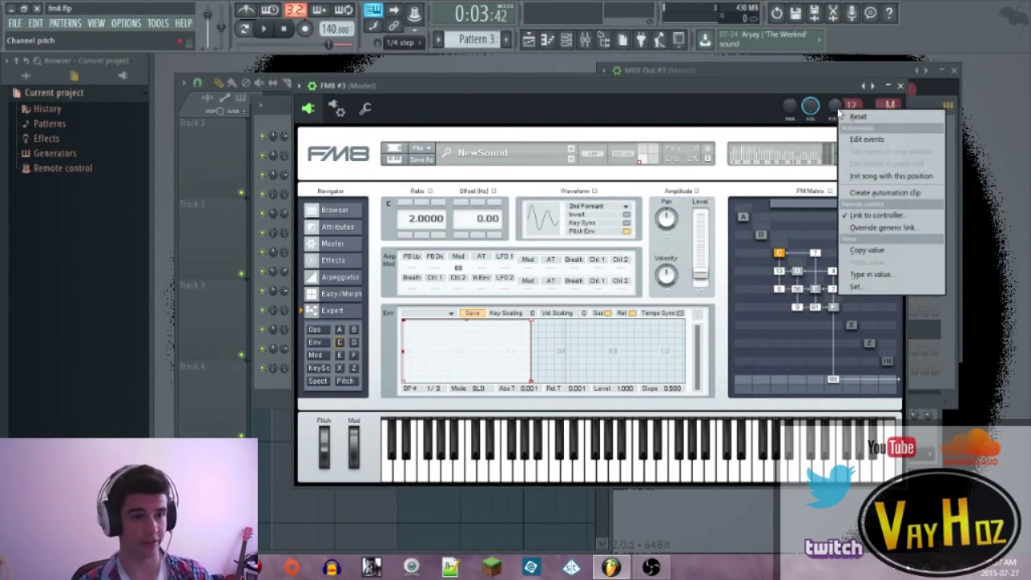
left_click(869, 195)
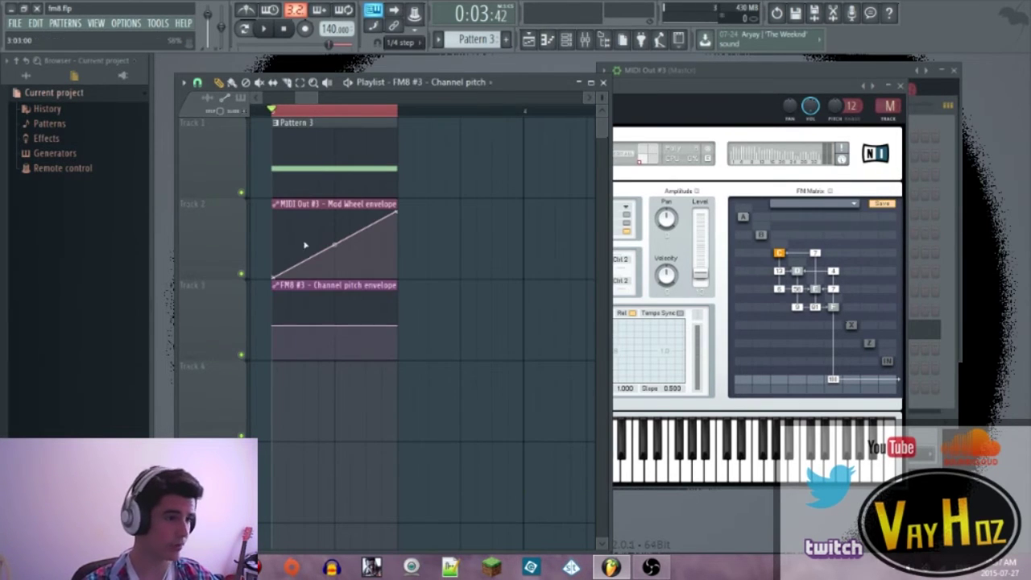
right_click(282, 347)
left_click_drag(281, 347, 267, 365)
right_click(304, 325)
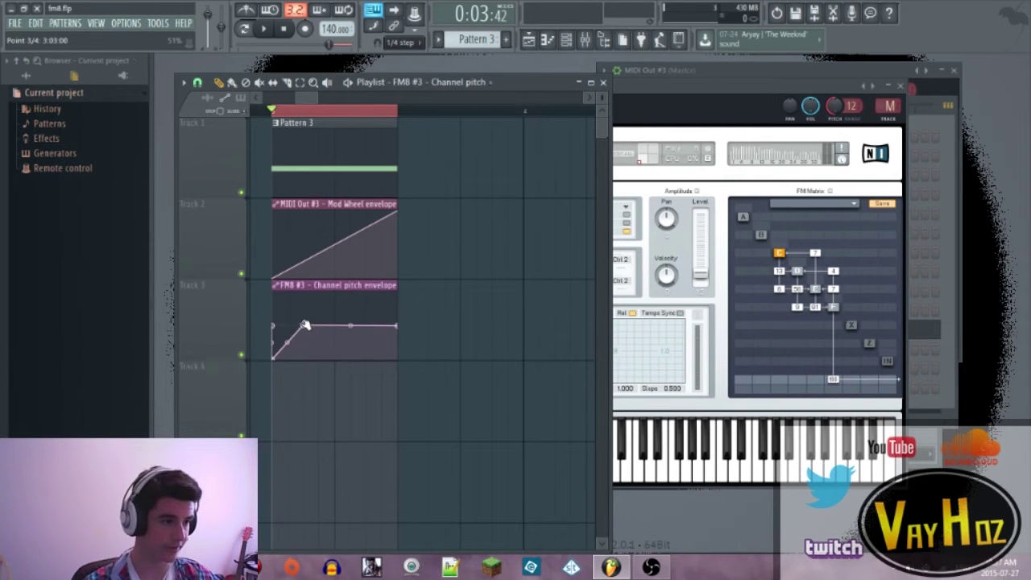
- Copy the pitch envelope's first point value and paste it (50%) onto the point at the top of the ramp
right_click(304, 325)
left_click(243, 312)
right_click(273, 324)
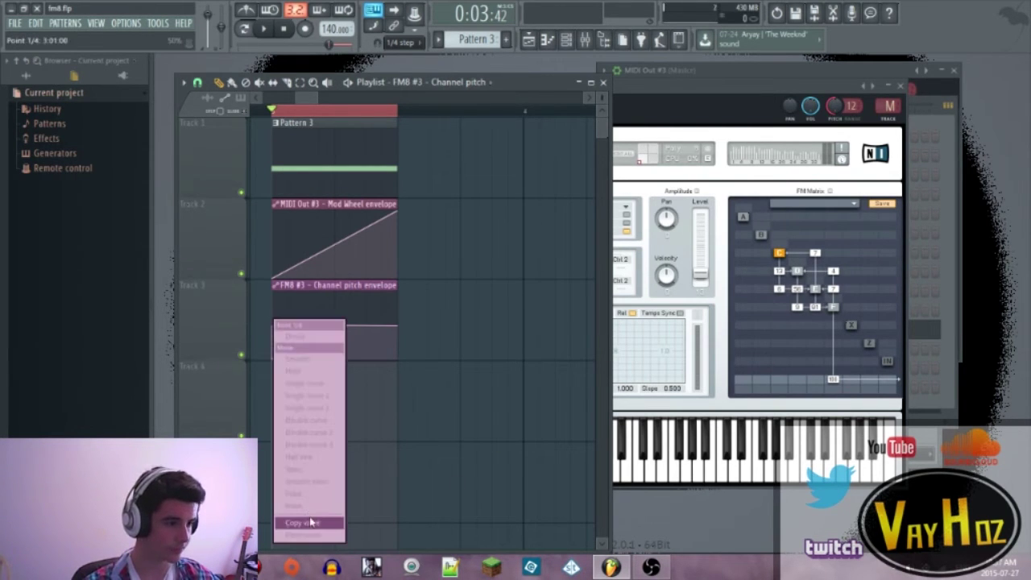
left_click(314, 525)
right_click(304, 325)
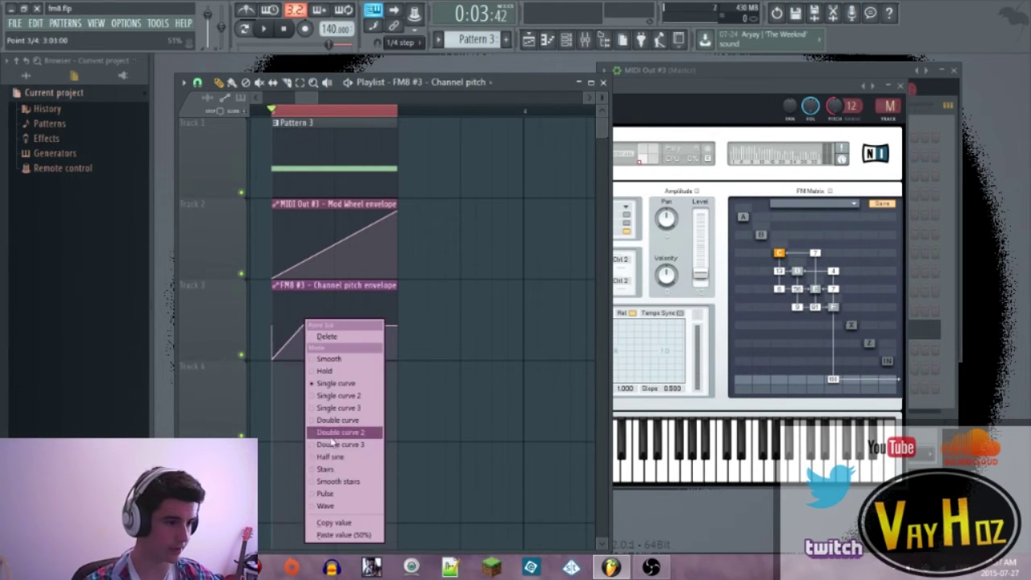
left_click(338, 536)
- Add a pitch envelope point at the end of the pattern, lower it to the minimum, and audition the result
right_click(382, 346)
left_click_drag(382, 346, 413, 387)
key("space")
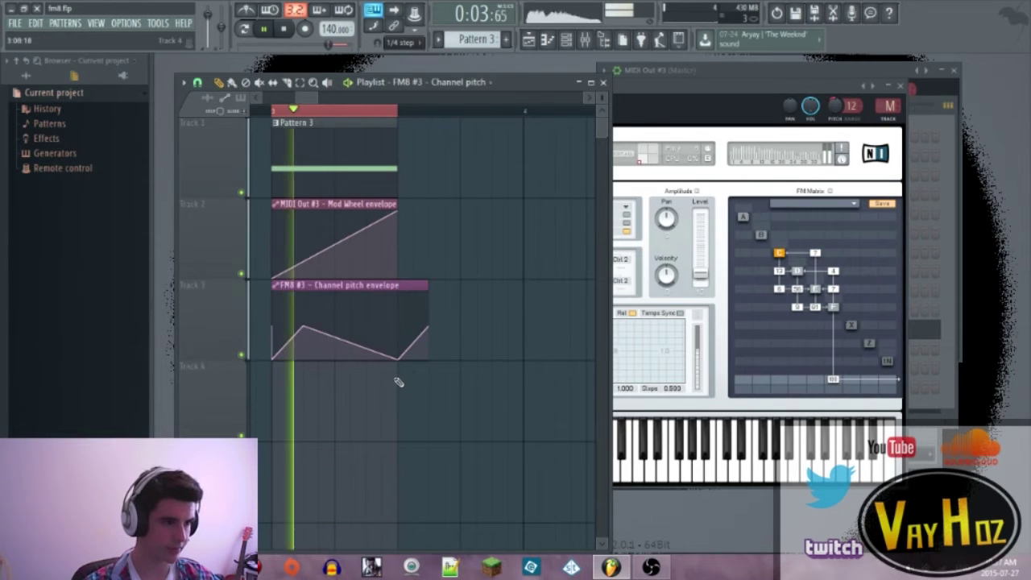
key("space")
- Move the Pattern 3 note up an octave from F2 to F3 and audition it with the playlist automation
double_click(341, 165)
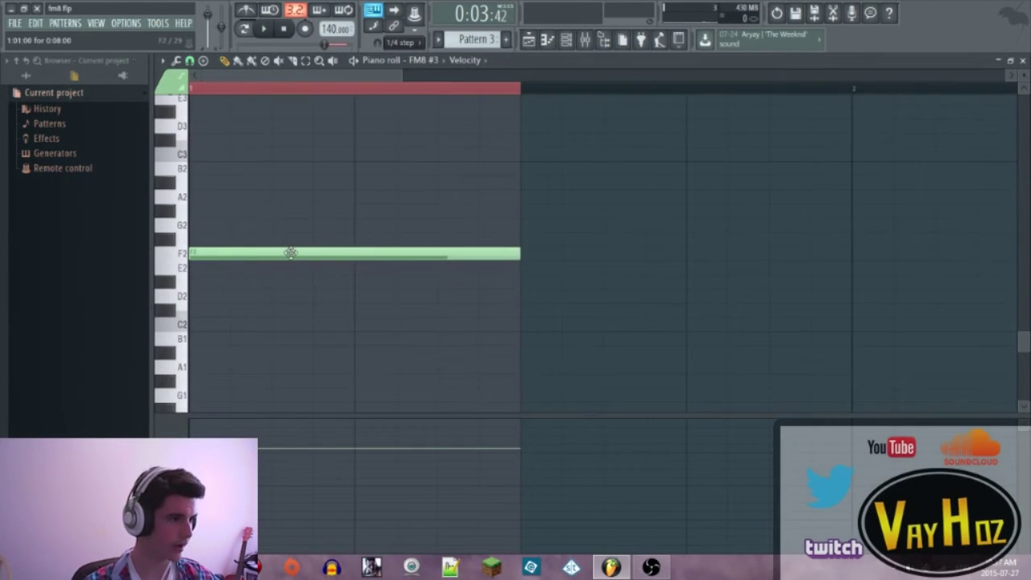
left_click_drag(272, 149, 258, 115)
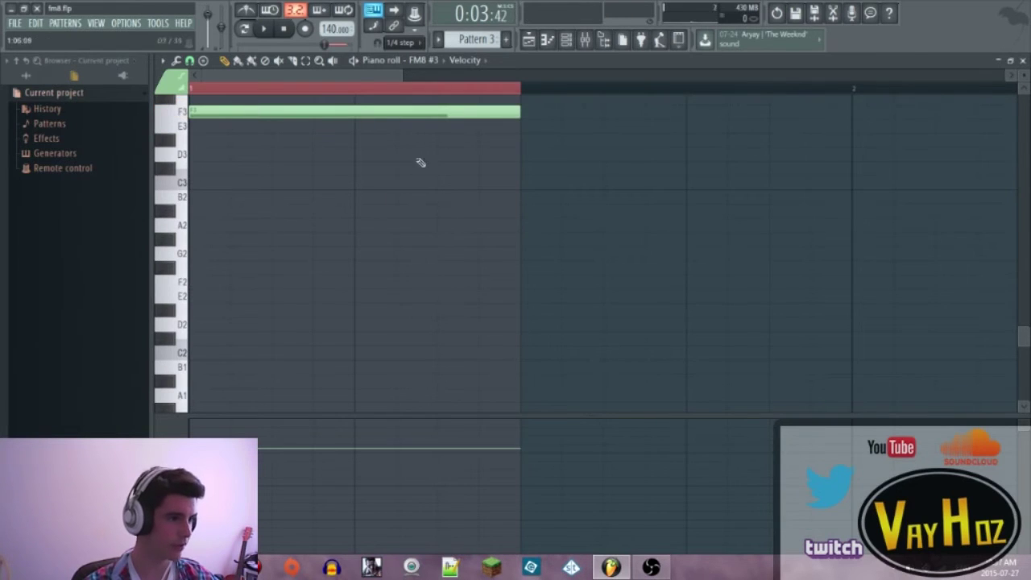
key("Escape")
key("F6")
key("space")
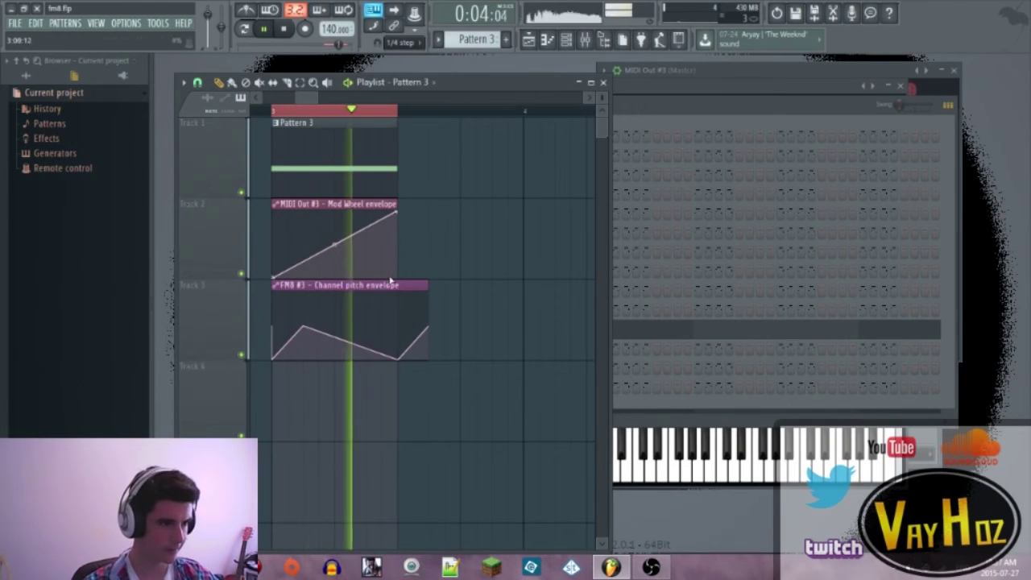
key("space")
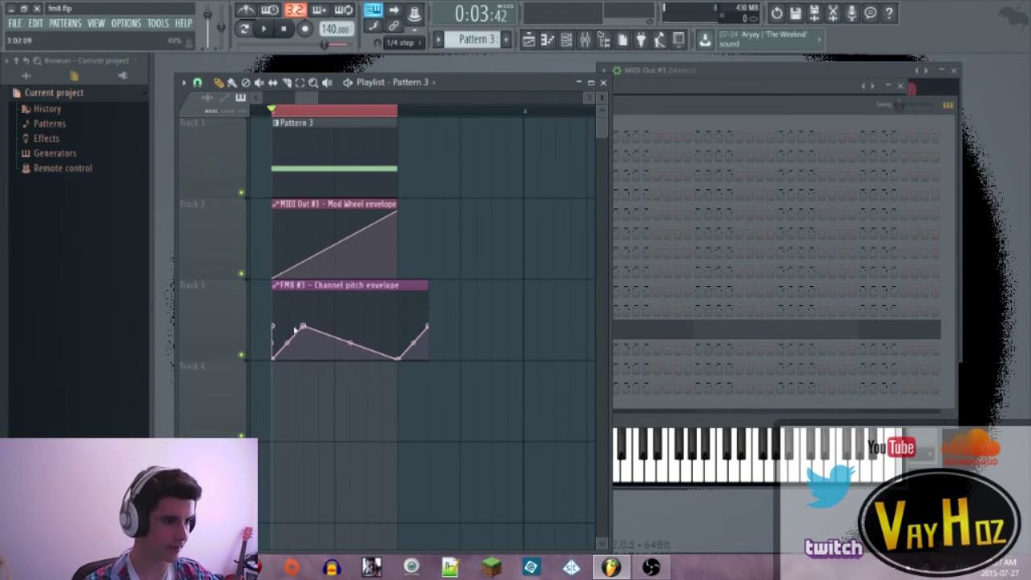
- Add an earlier point on the pitch envelope's opening ramp at the pasted 50% value and audition it
right_click(295, 328)
left_click(326, 535)
key("space")
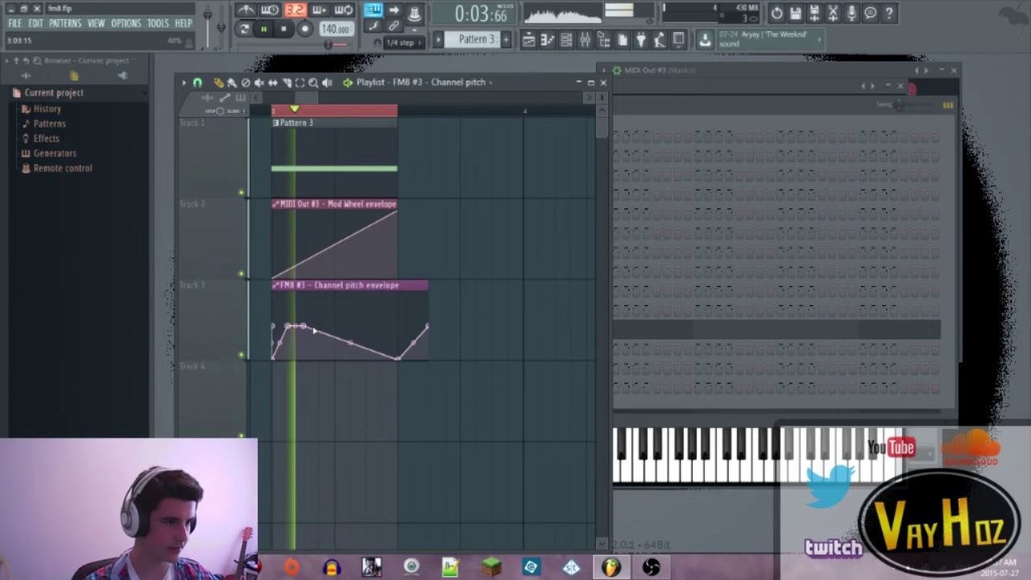
key("space")
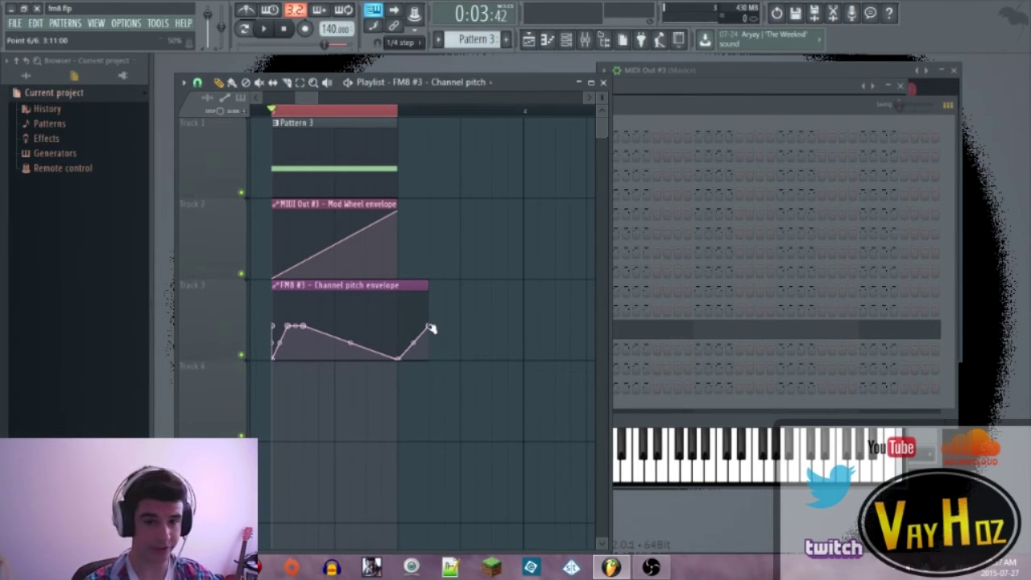
- Pull the pitch envelope's last point back to the end of the pattern and paste the 50% value onto it
left_click_drag(428, 332, 408, 322)
right_click(398, 321)
left_click(419, 535)
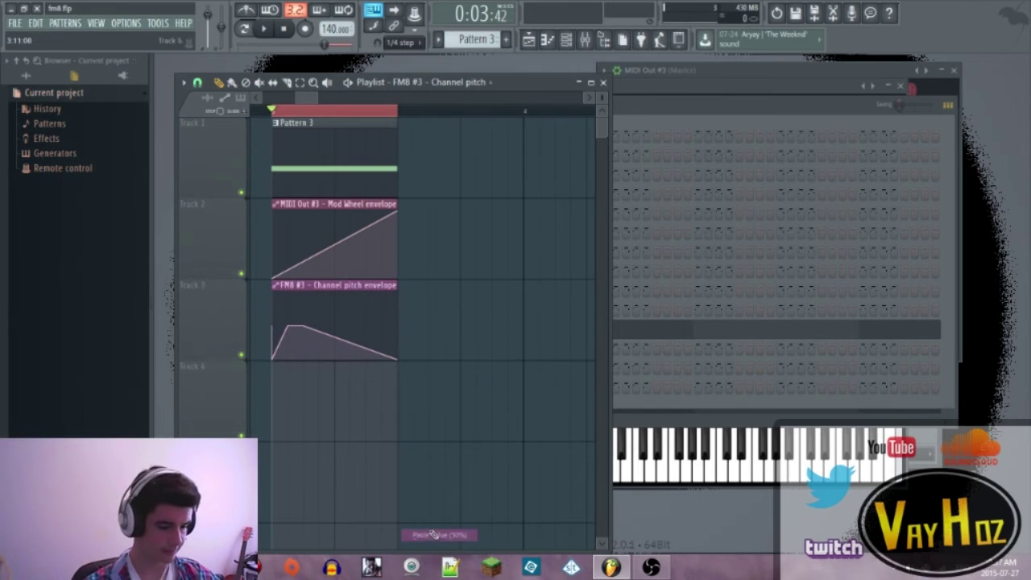
- Audition the playlist with the corrected pitch envelope and bring up the FM8 #3 instrument
key("space")
left_click(636, 163)
key("space")
left_click(321, 329)
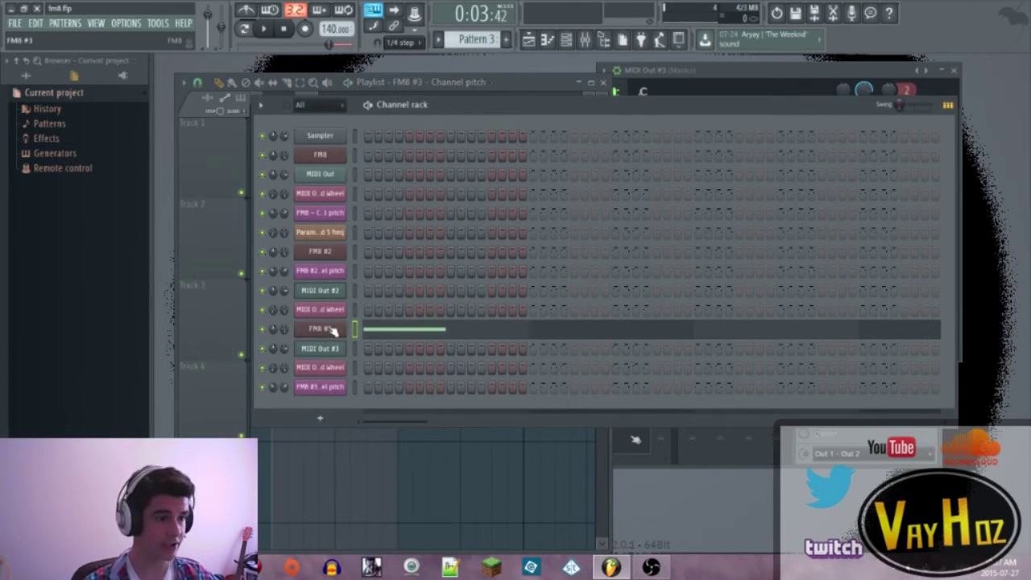
left_click(320, 330)
left_click_drag(704, 90, 696, 83)
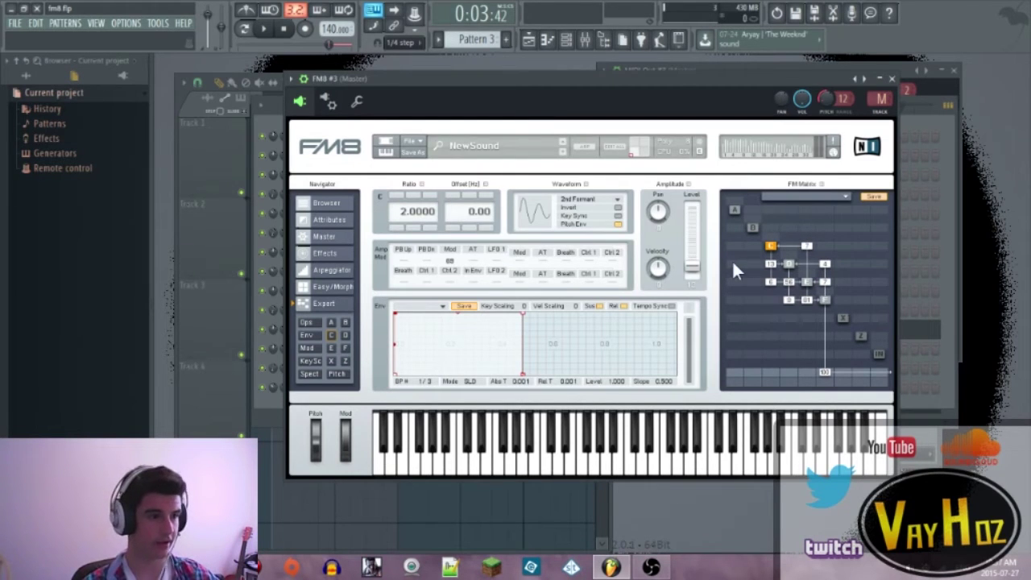
- Review the playlist envelopes, the Mod Wheel automation and the MIDI Out #3 channel, ending on the FM8 #3 instrument
left_click(554, 493)
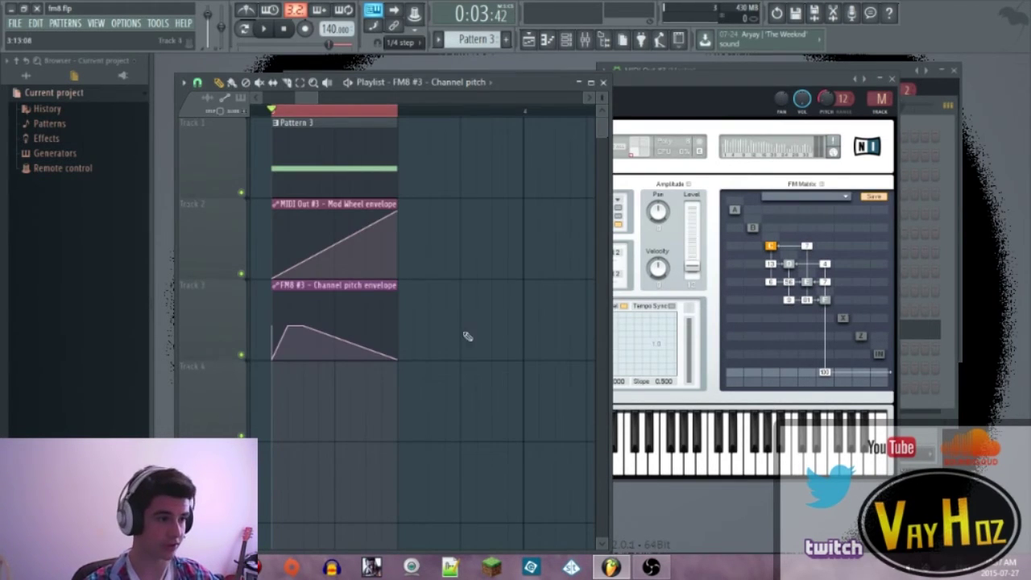
double_click(351, 204)
key("F6")
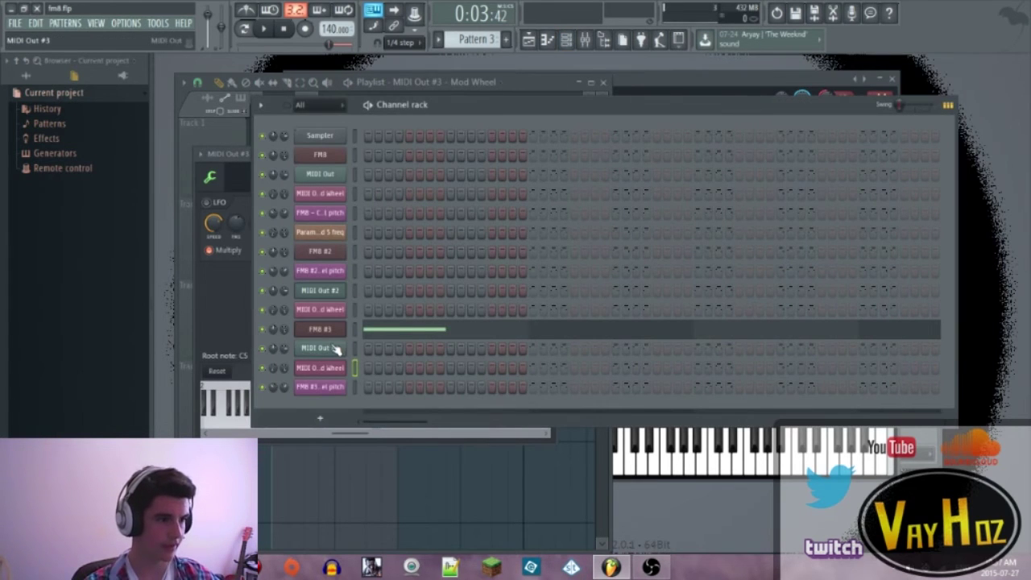
left_click(320, 348)
left_click_drag(826, 86, 715, 94)
key("Escape")
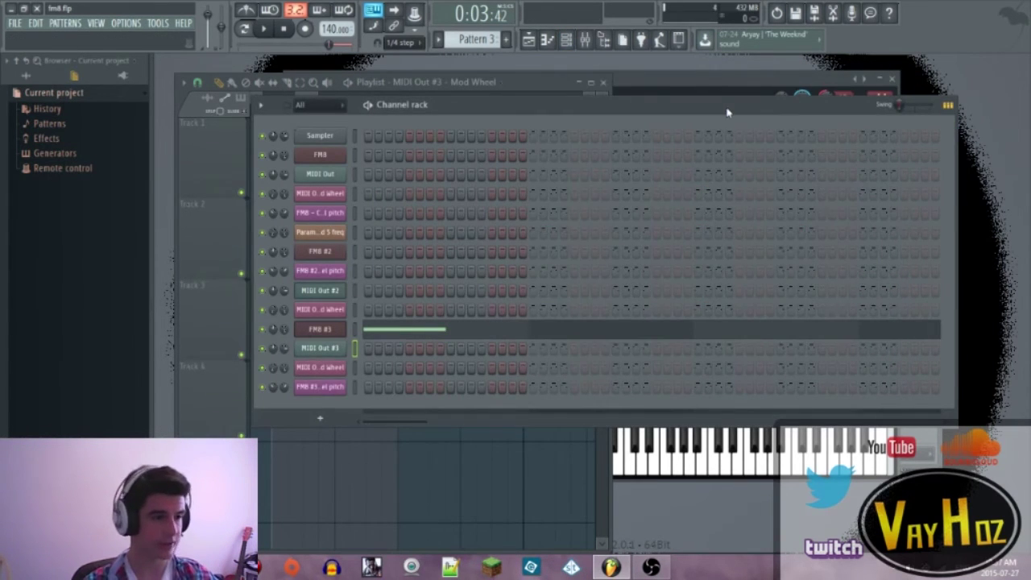
key("F9")
key("F9")
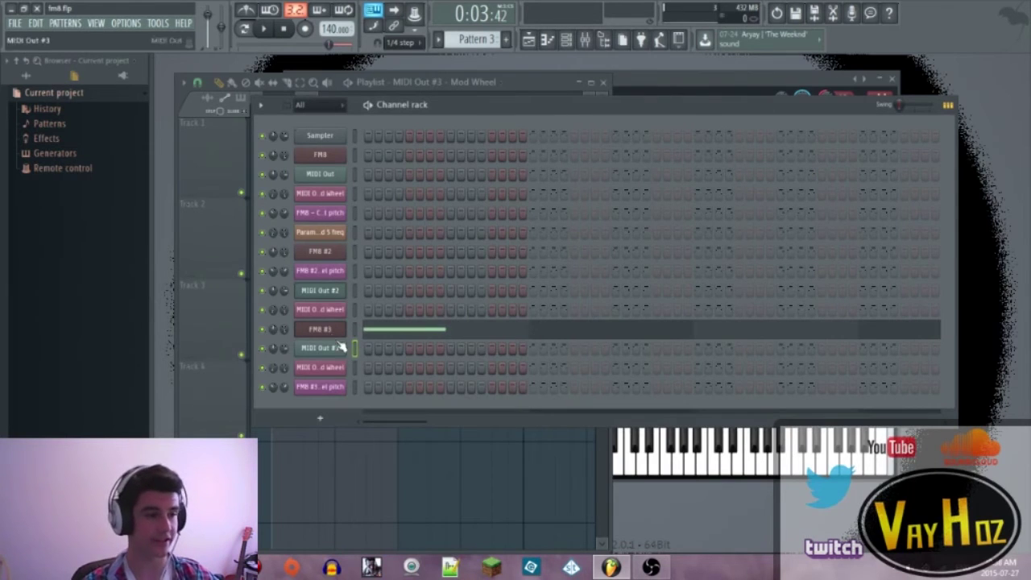
left_click(337, 332)
left_click_drag(629, 83, 610, 84)
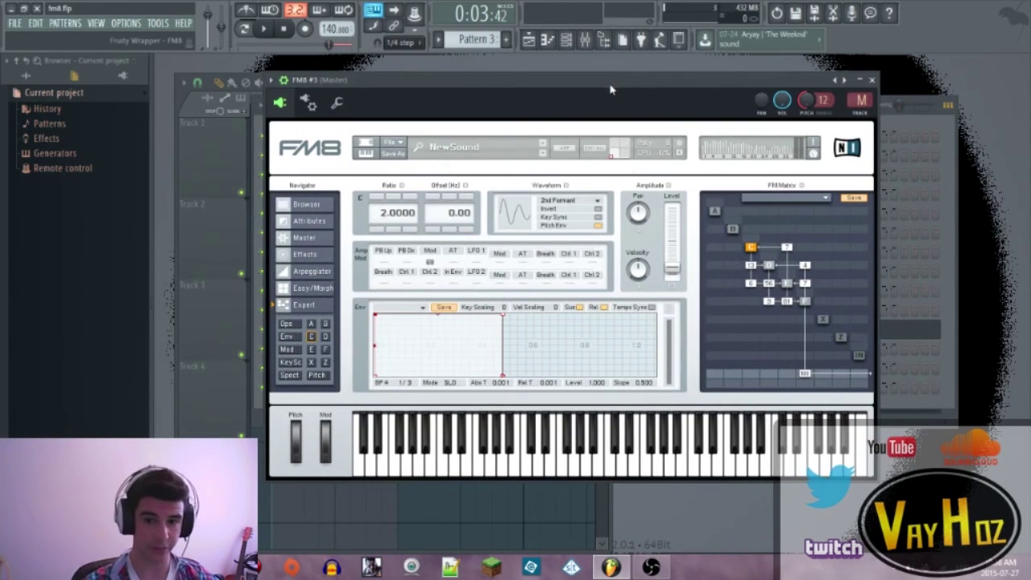
- Route FM8 #3 to mixer track 3 and load Maximus in its first effect slot
left_click(868, 118)
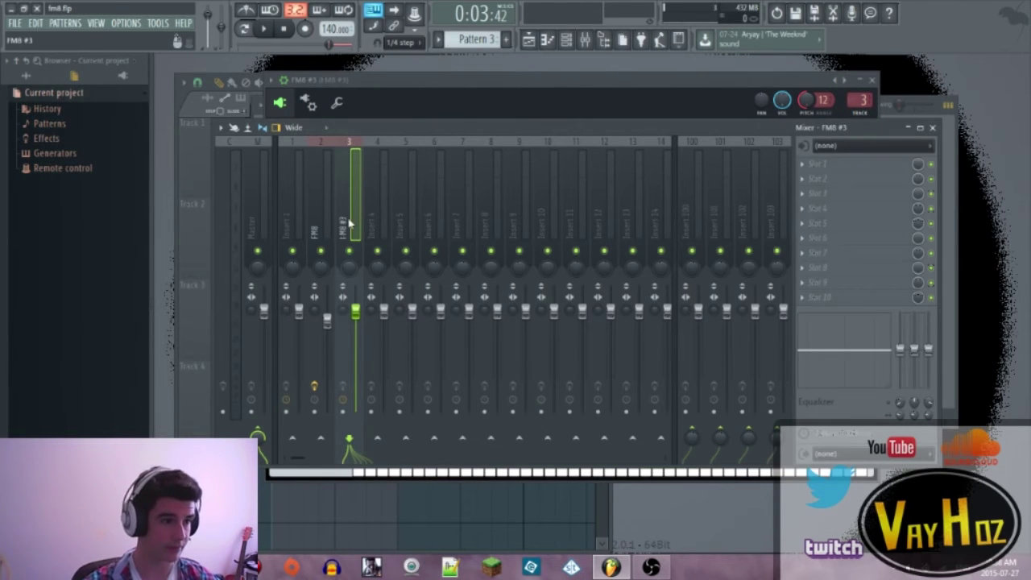
left_click(802, 163)
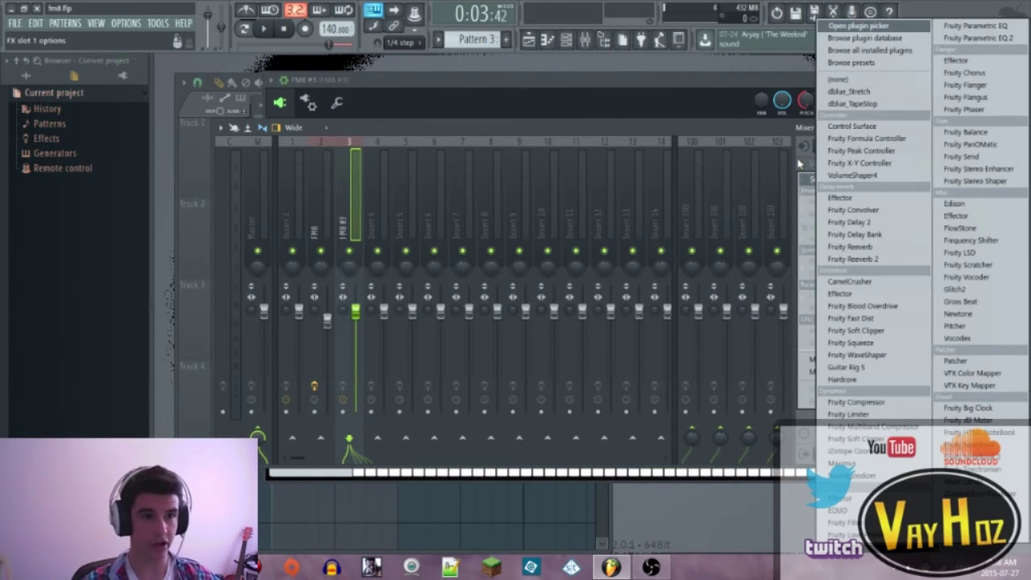
left_click(871, 463)
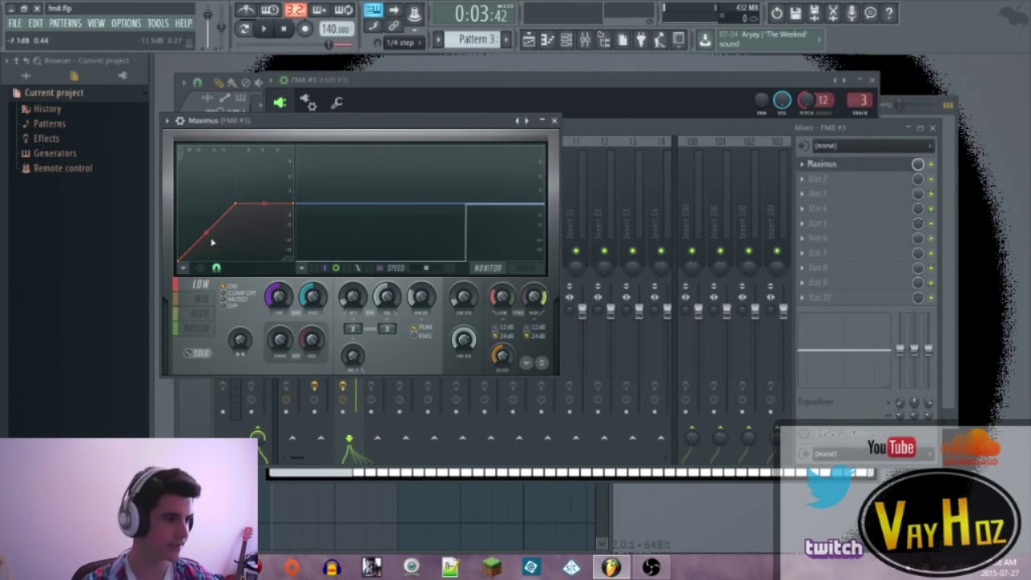
- Bend the lower part of Maximus's compression curves for the mid and high bands up to the flat ceiling level
left_click(202, 298)
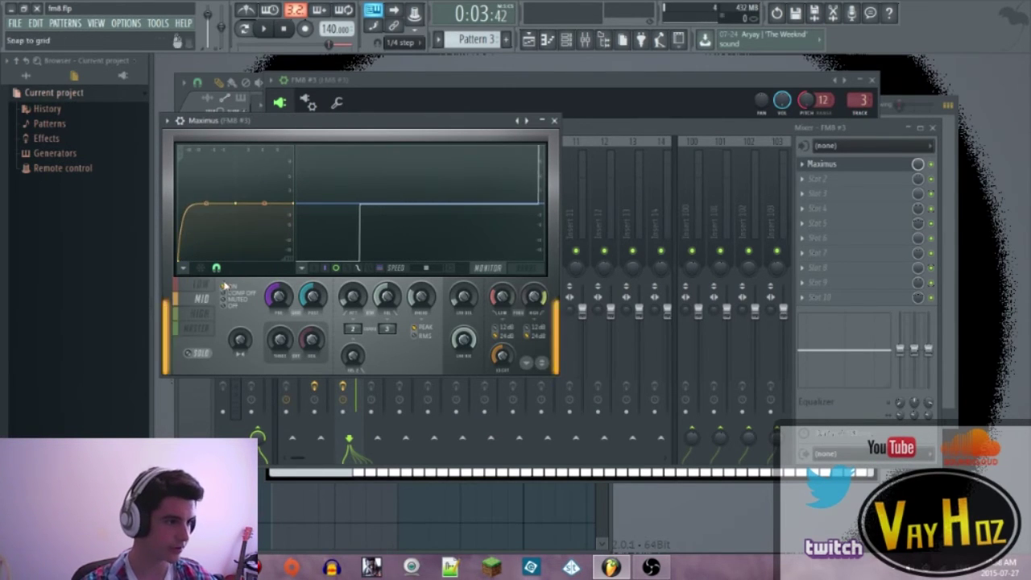
left_click(201, 313)
left_click_drag(207, 233, 207, 204)
left_click(198, 328)
- Audition the compressed sound, close Maximus and lower mixer track 3's volume fader
key("space")
key("Escape")
key("space")
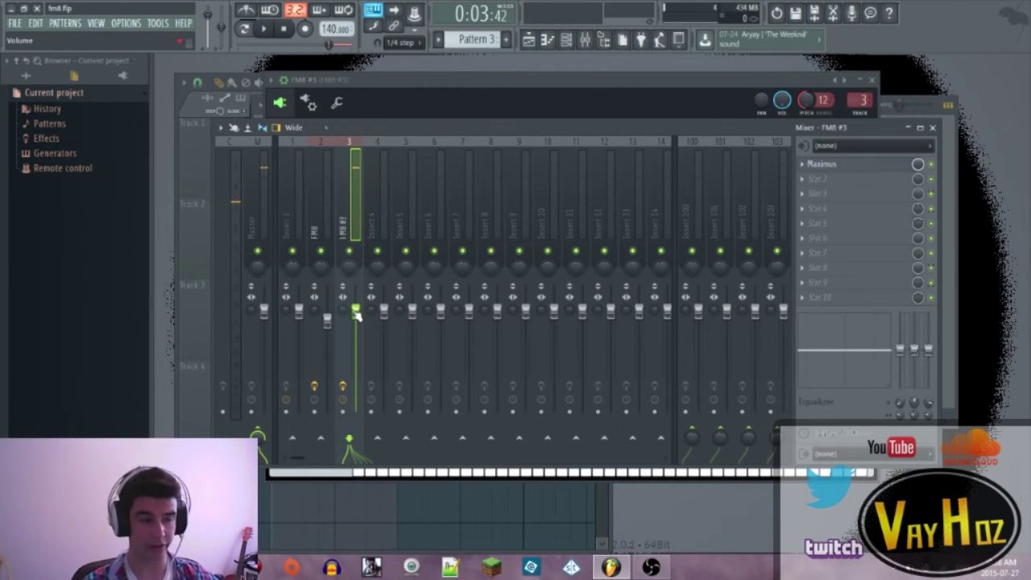
left_click_drag(355, 310, 355, 330)
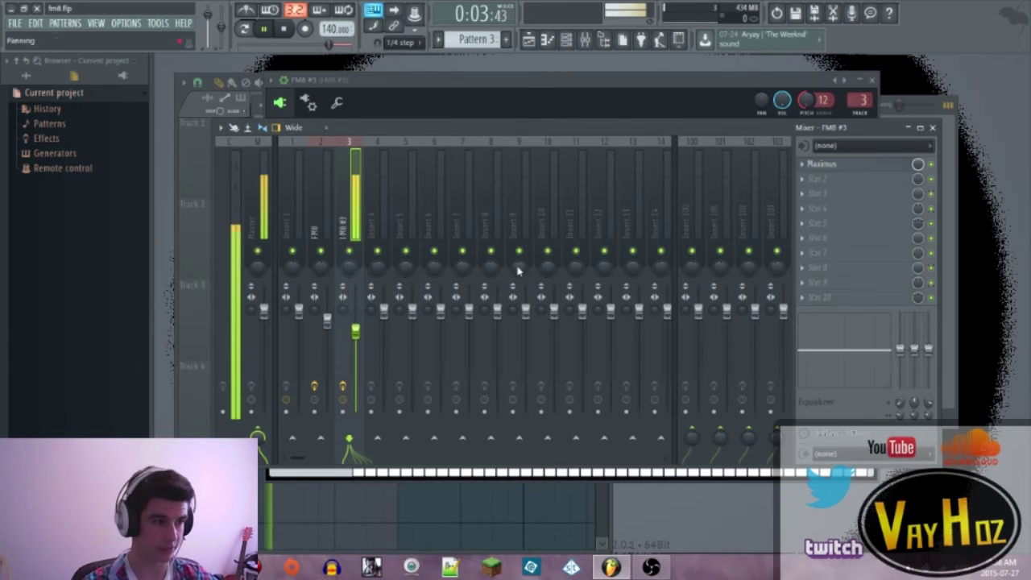
- Load Vocodex in the second effect slot of mixer track 3 and audition it
left_click(801, 179)
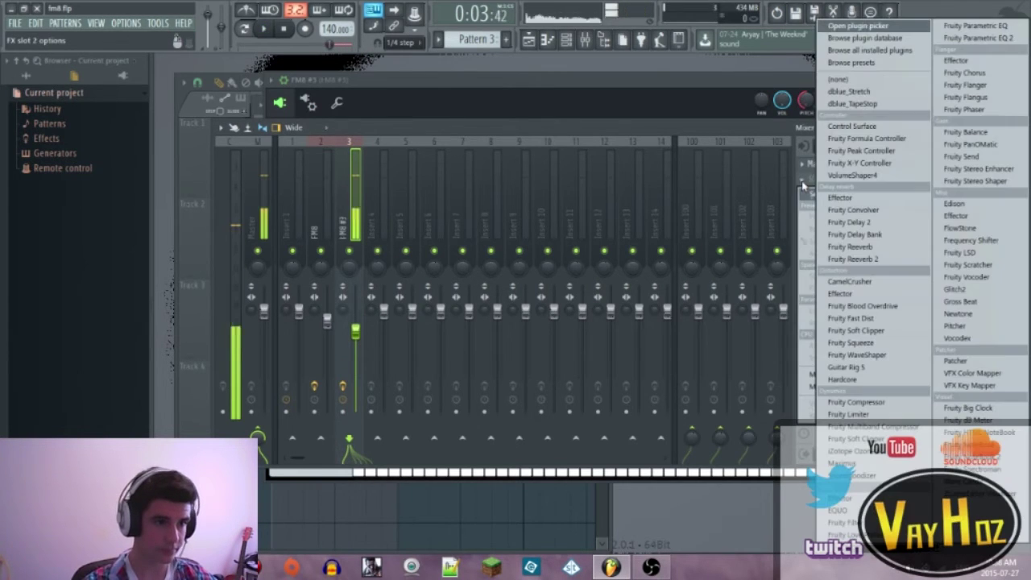
left_click(979, 341)
key("space")
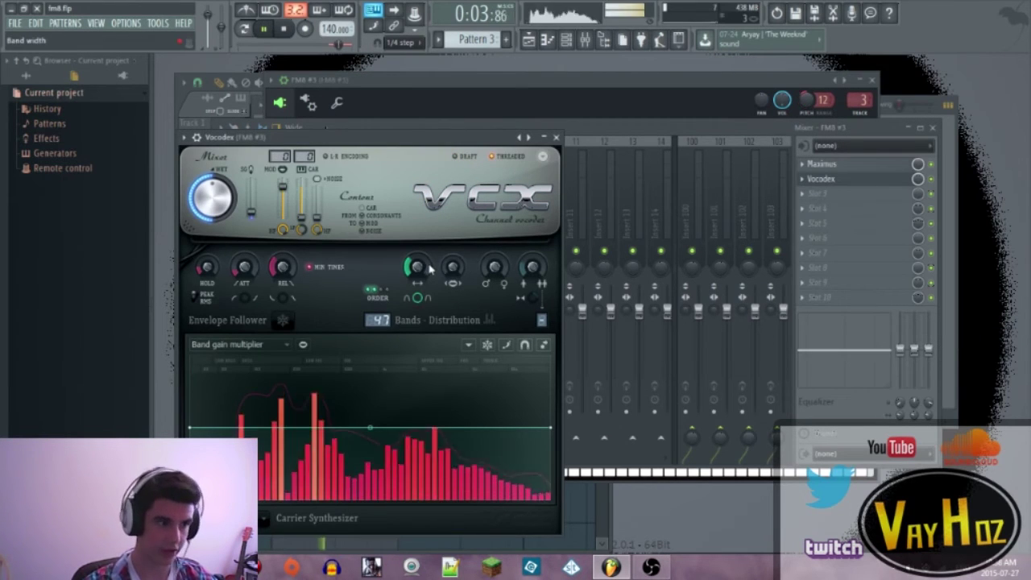
key("space")
- Turn Vocodex's band width up to full, adjust the neighbouring width and formant shift controls, and audition the result
left_click_drag(431, 269, 427, 256)
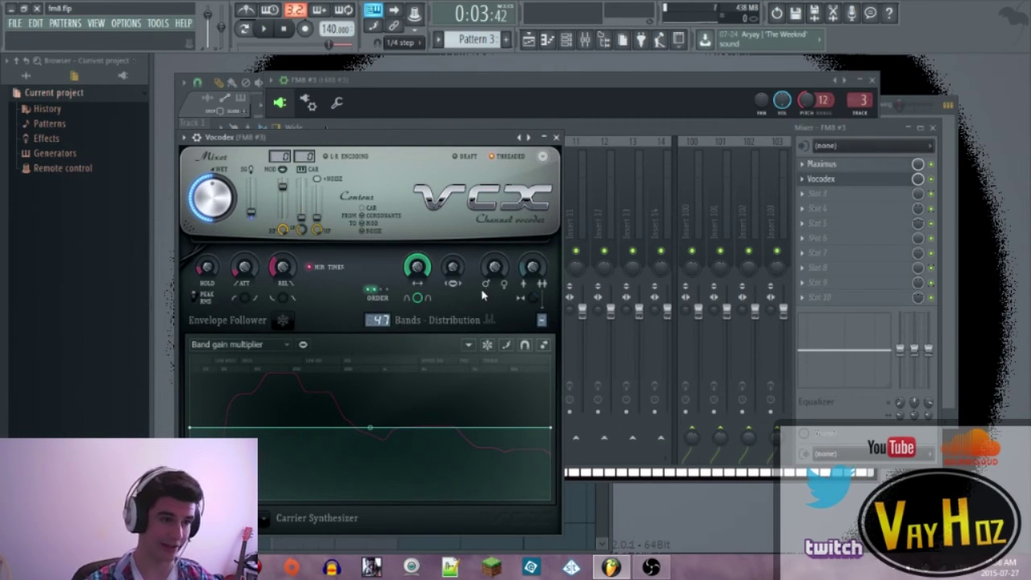
key("space")
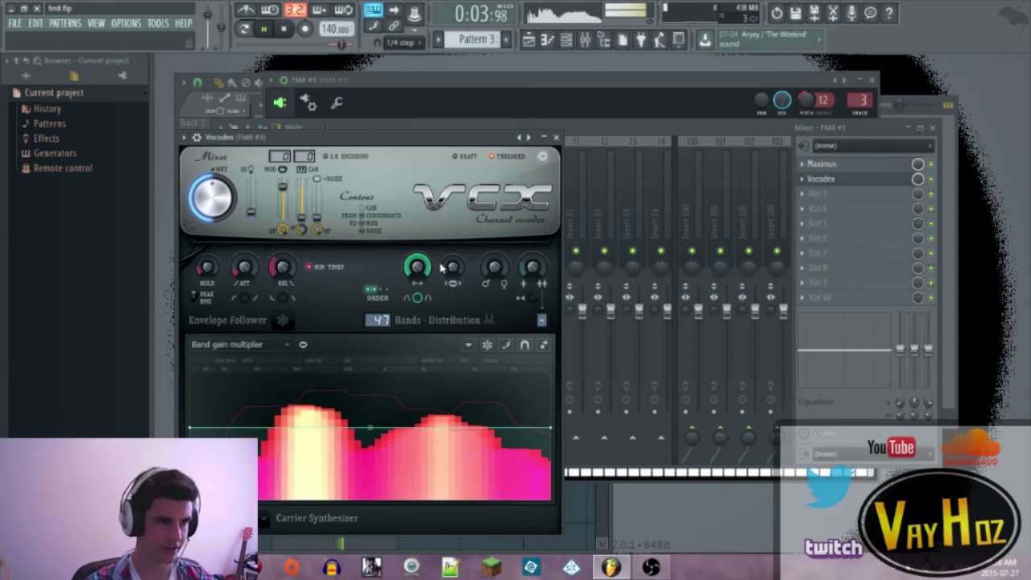
left_click_drag(459, 268, 459, 288)
key("space")
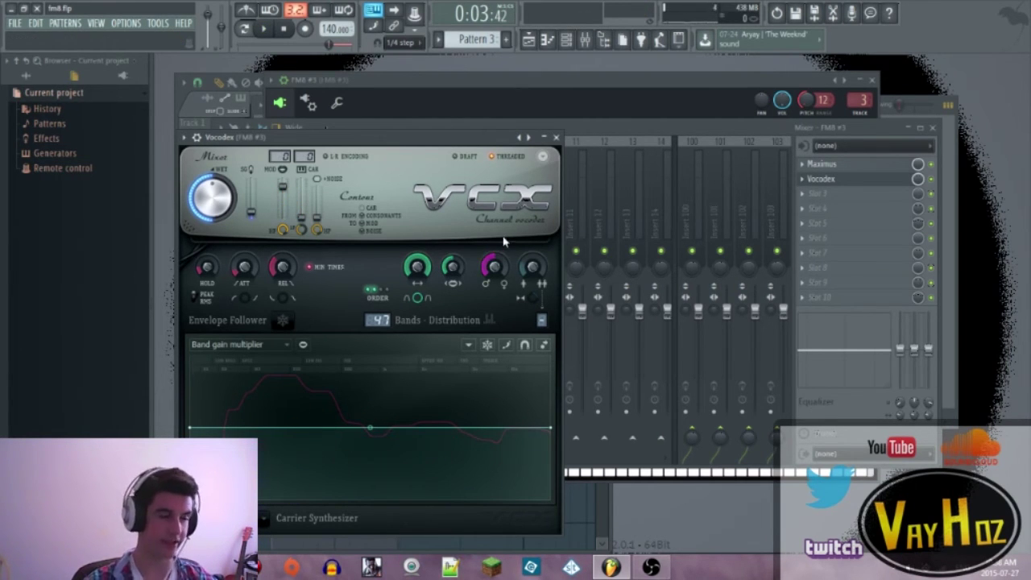
key("space")
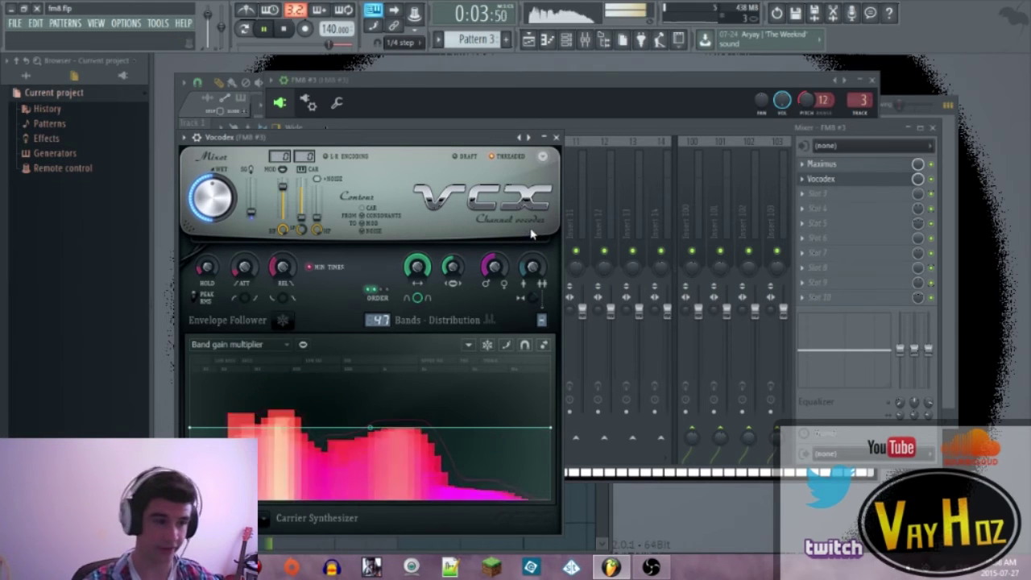
- Reset Vocodex's formant shift, readjust it towards the male side while listening, and close the plugin
right_click(490, 268)
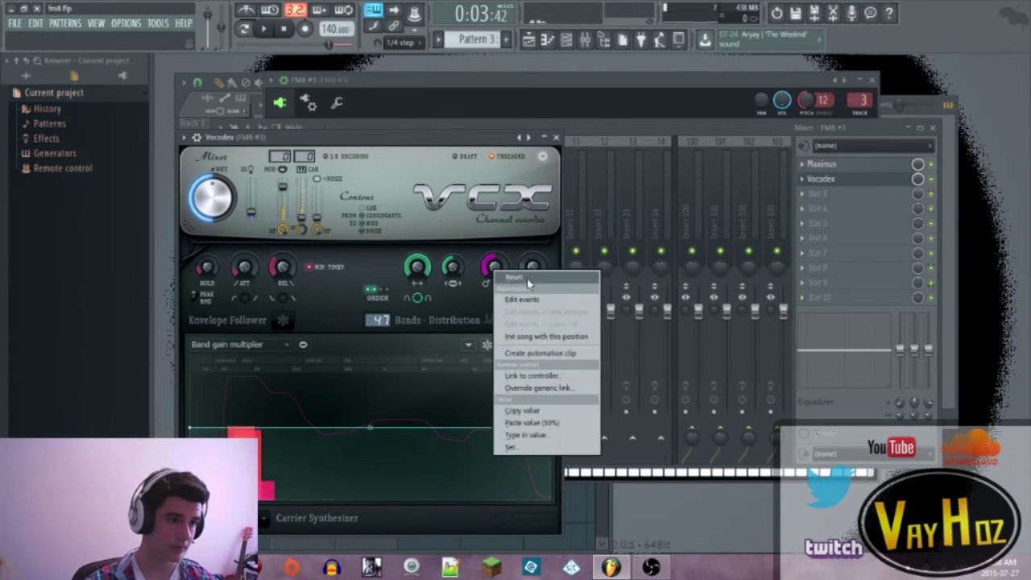
left_click(527, 280)
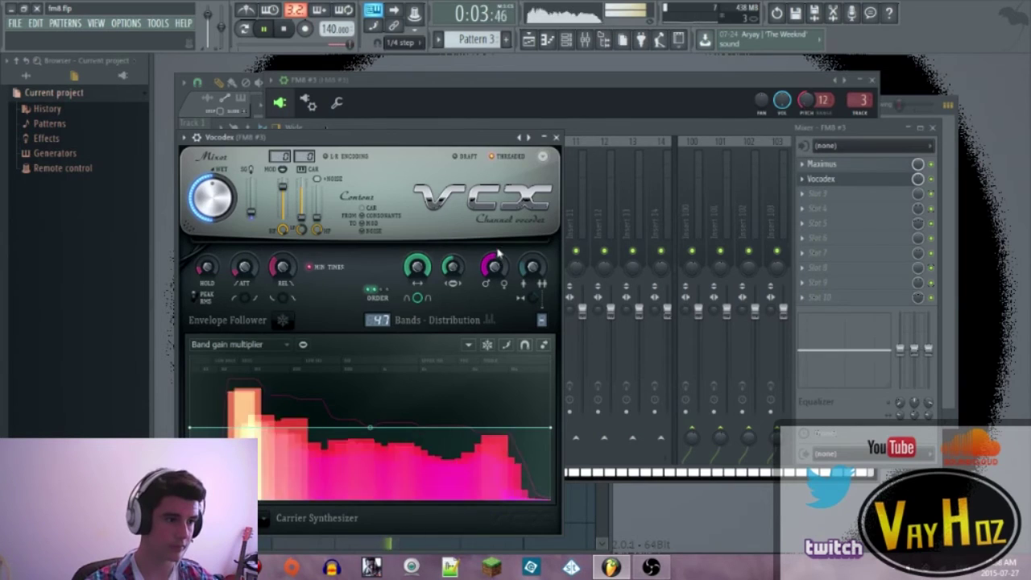
left_click(556, 137)
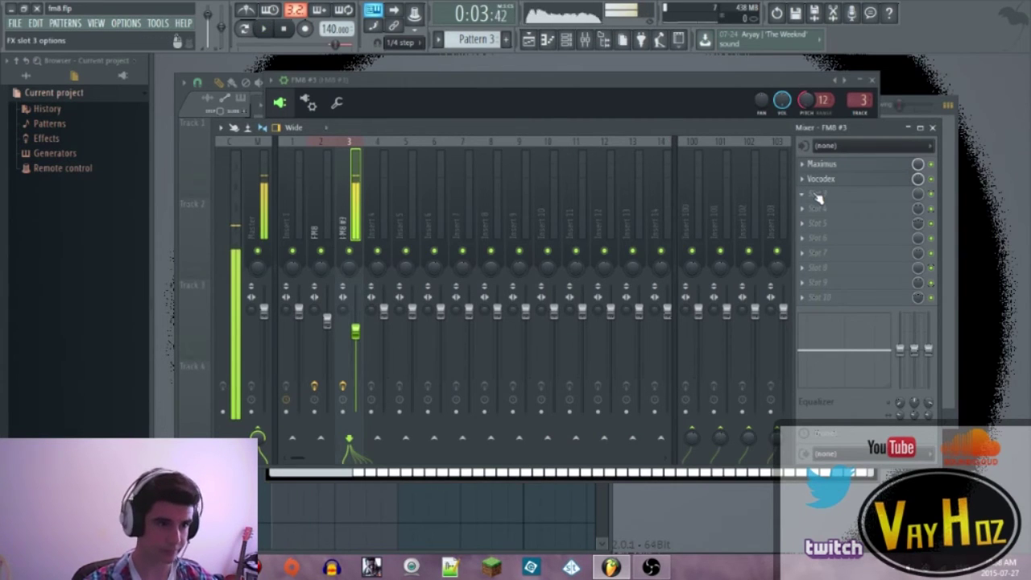
key("space")
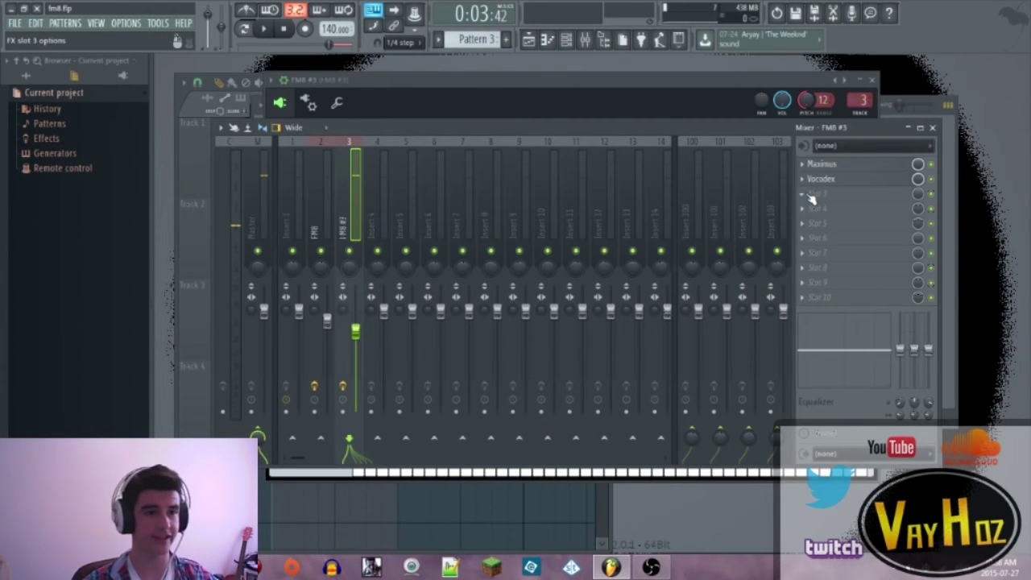
- Load Fruity parametric EQ 2 in the third effect slot, boosting the treble and slightly raising band 4
left_click(807, 196)
left_click(953, 38)
key("space")
mouse_move(368, 258)
left_mouse_down()
mouse_move(424, 210)
mouse_move(467, 219)
mouse_move(361, 251)
left_mouse_up()
key("space")
- Cut band 2 of the EQ to about -1.1 dB at 118 Hz while auditioning, and close the EQ
key("space")
left_click_drag(283, 258, 278, 261)
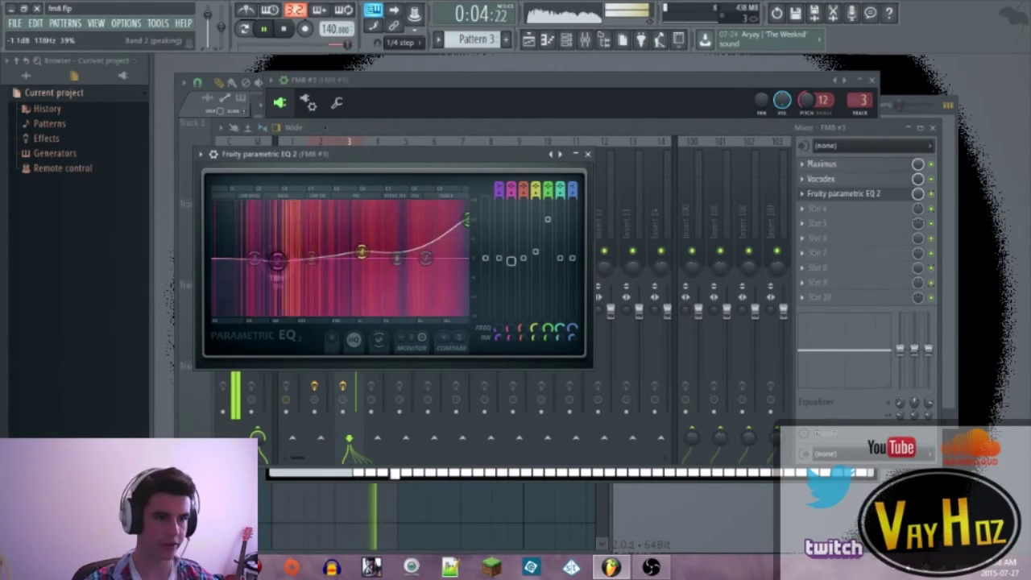
key("space")
left_click(588, 153)
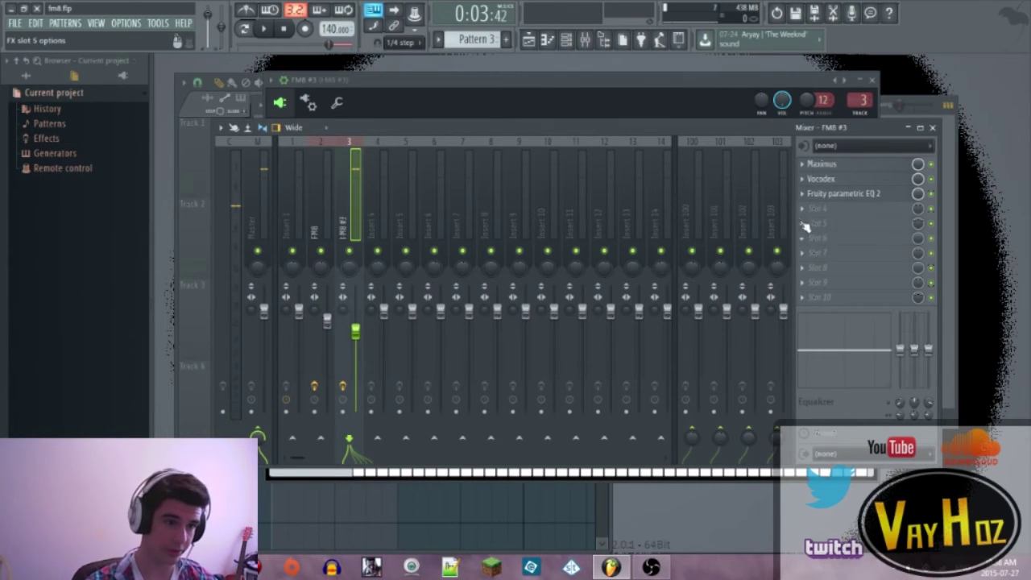
- Load CamelCrusher in the fourth effect slot, audition its distortion and close it
left_click(808, 212)
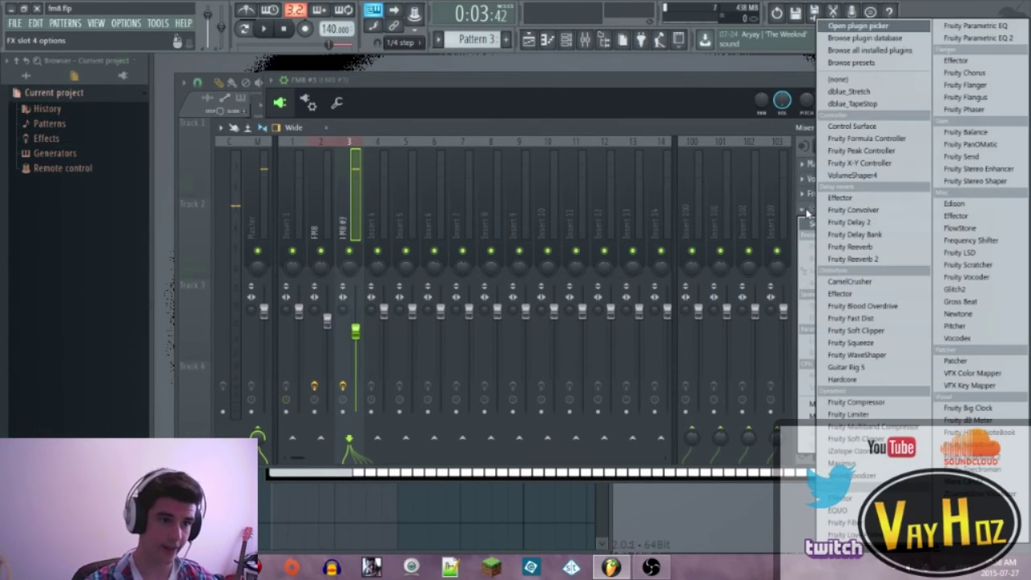
left_click(892, 281)
key("space")
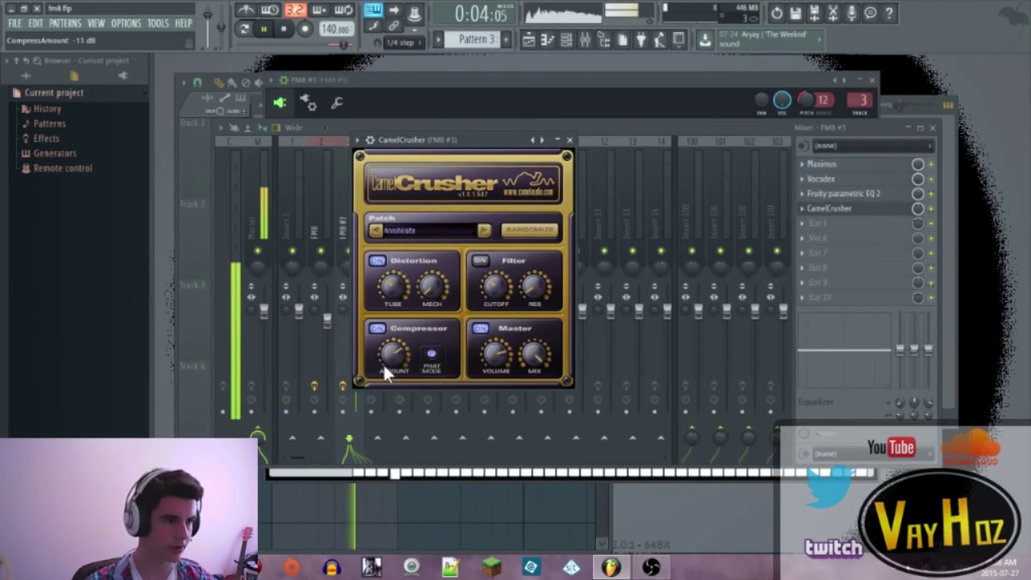
key("space")
key("Escape")
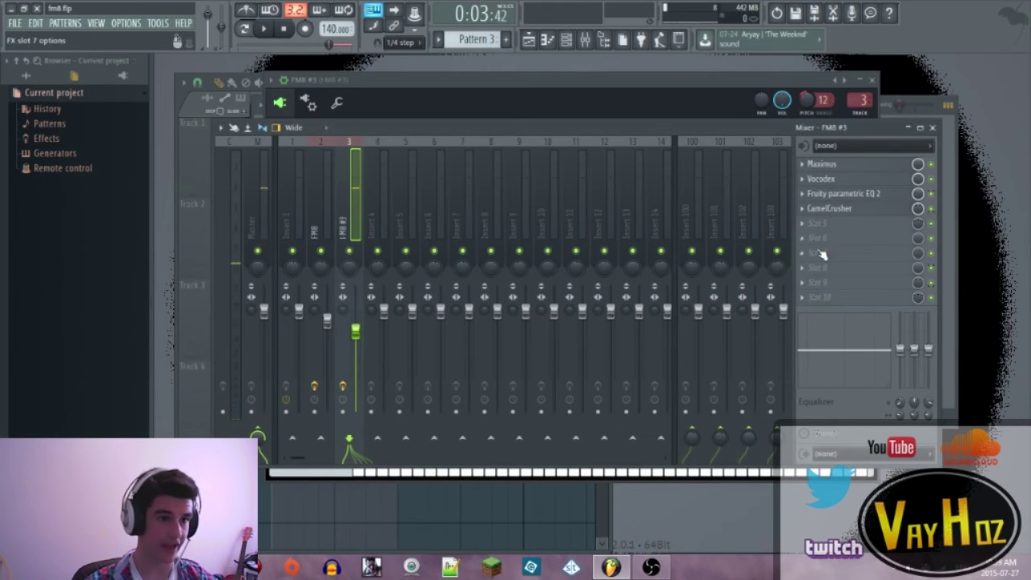
- Move CamelCrusher down to the fifth effect slot and audition the effect chain
left_click_drag(852, 218, 852, 228)
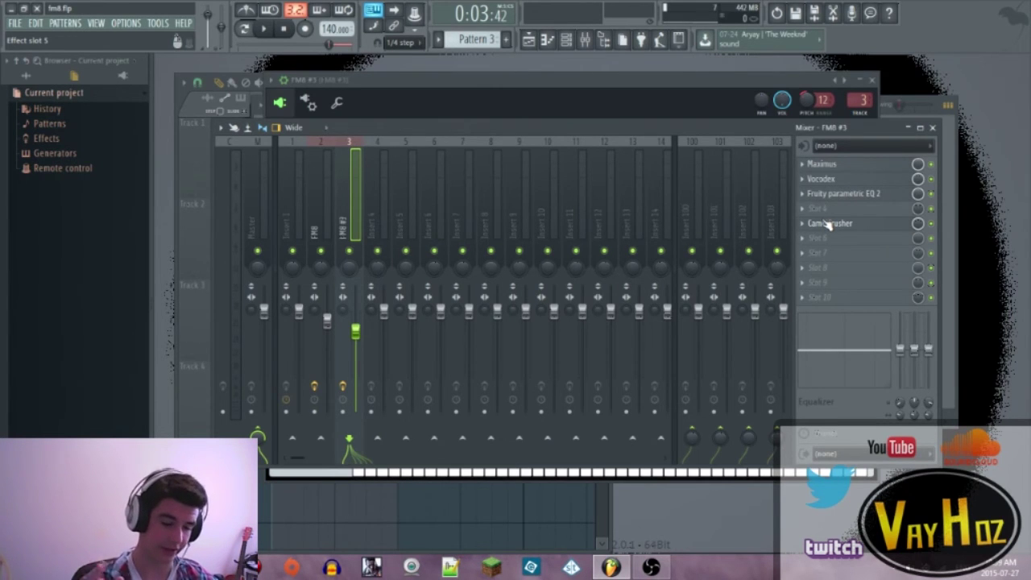
key("space")
key("space")
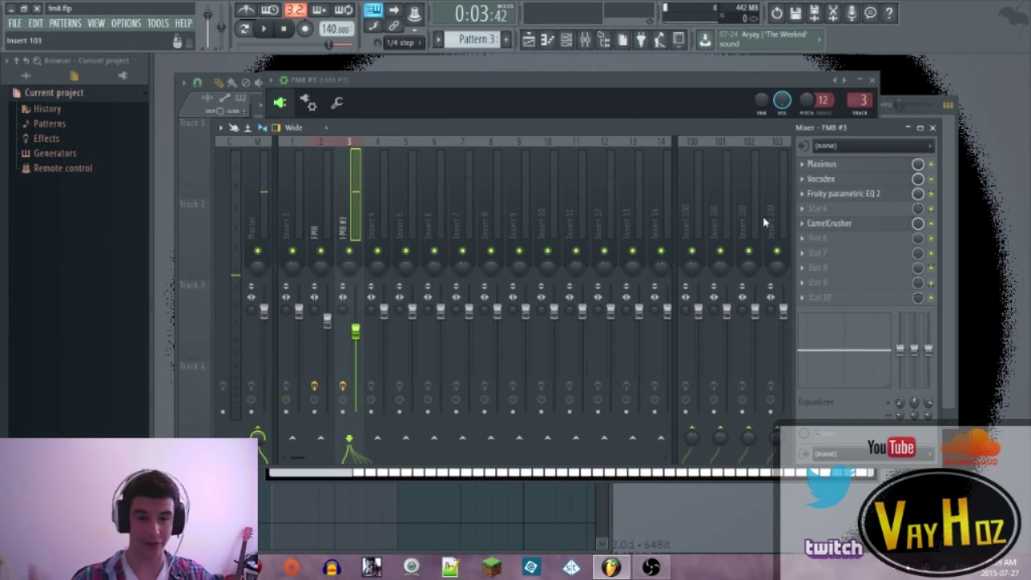
- Load a second Fruity parametric EQ 2 in the fourth slot, before CamelCrusher, and boost band 4 in the upper mids while auditioning
left_click(804, 208)
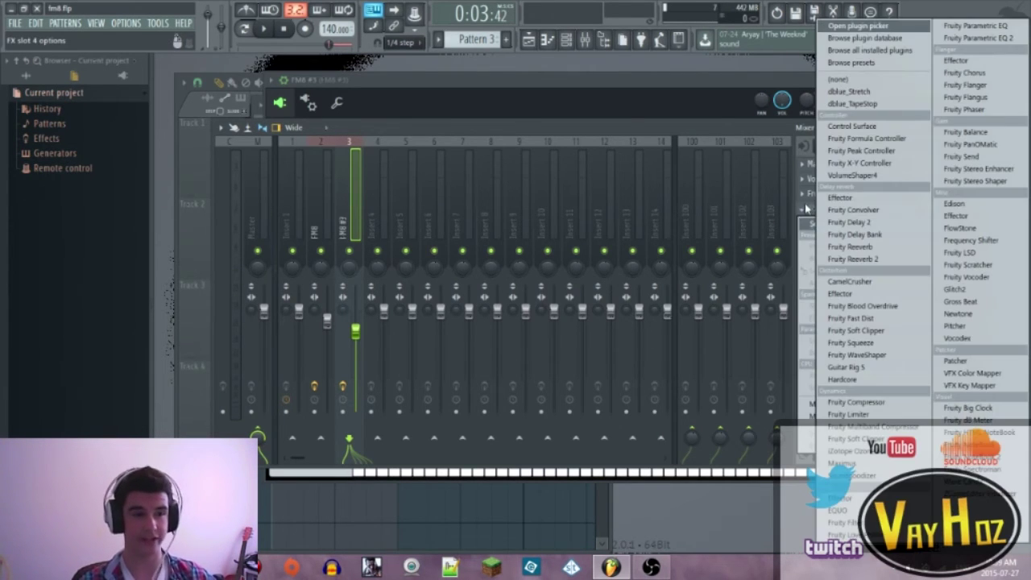
left_click(975, 38)
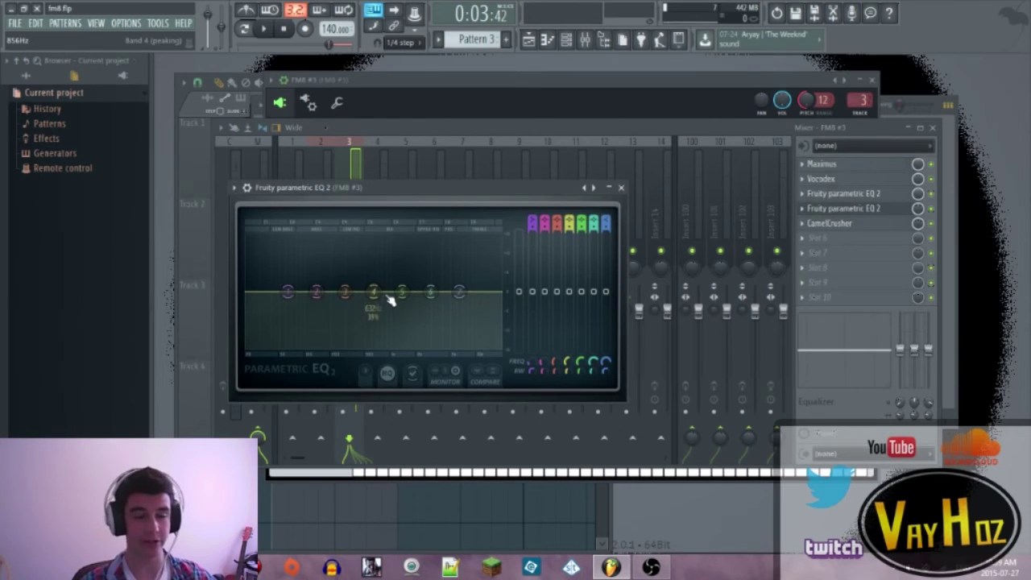
key("space")
left_click_drag(374, 293, 409, 262)
key("space")
key("space")
key("space")
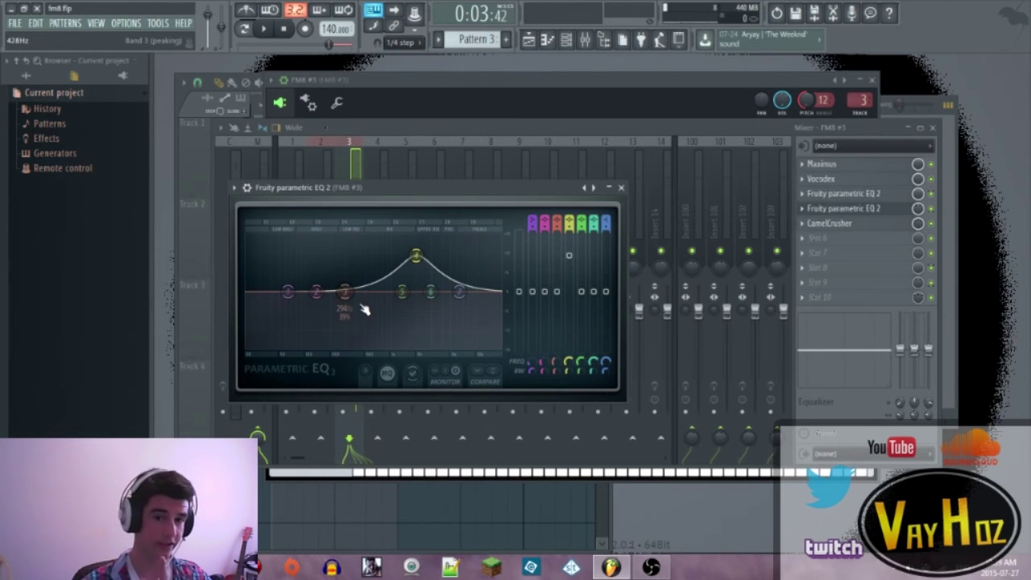
- Cut band 3 of the second EQ deeply just below the boosted band, audition it and shift the cut slightly lower in frequency
key("space")
left_click_drag(344, 292, 376, 334)
key("space")
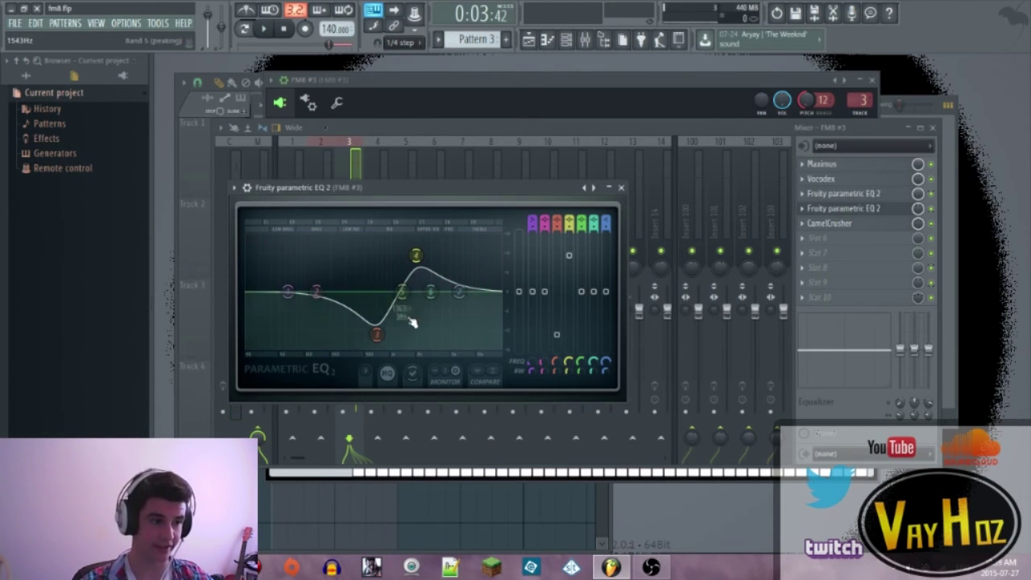
left_click_drag(377, 335, 365, 334)
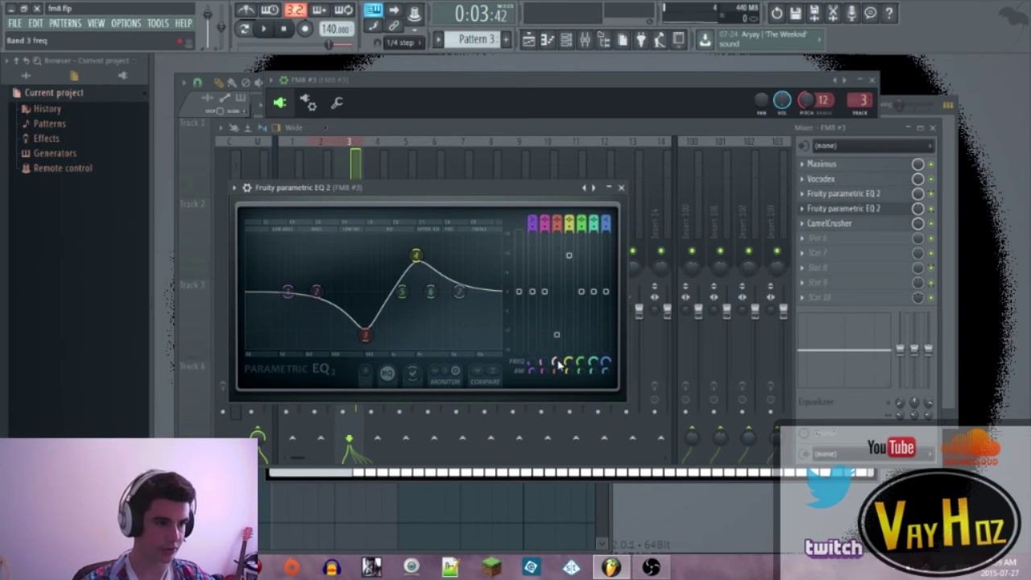
- Create automation clips for the band 3 and band 4 frequencies of the second parametric EQ
right_click(558, 362)
left_click(588, 440)
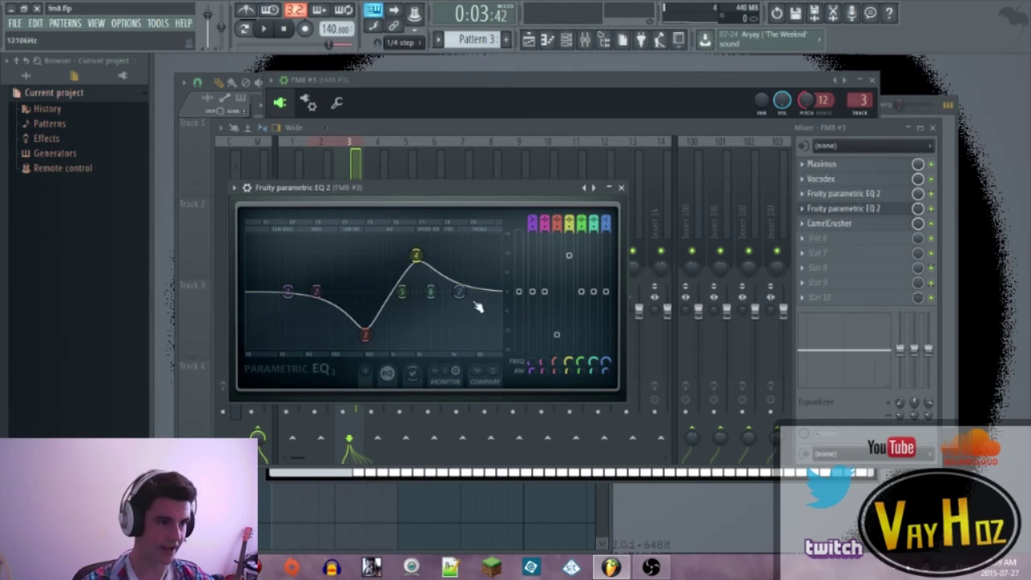
right_click(572, 369)
left_click(570, 364)
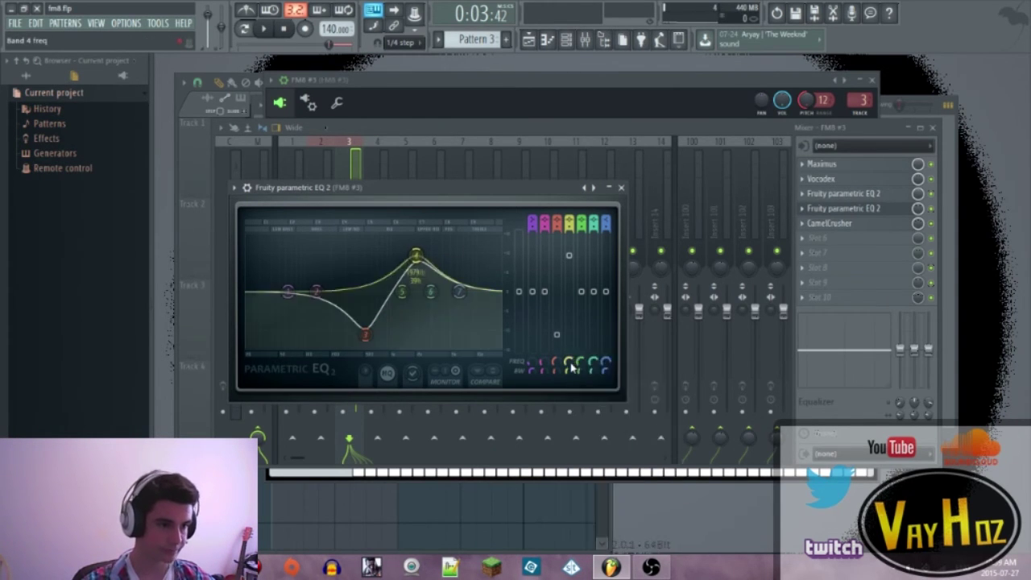
right_click(570, 363)
left_click(591, 440)
- Detach the second EQ's window and place it beside the playlist so its automation clips are accessible
left_click(234, 187)
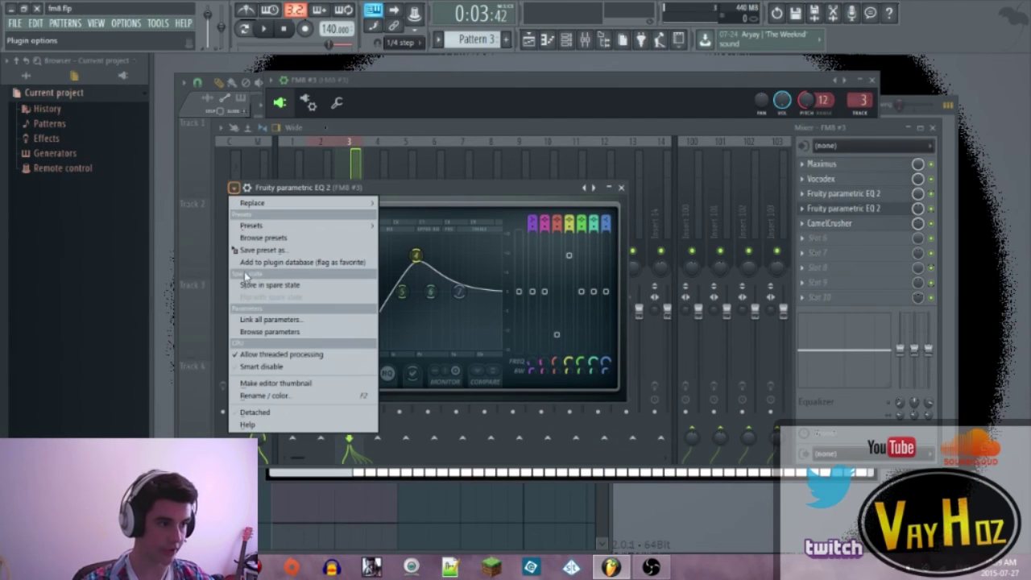
left_click(272, 413)
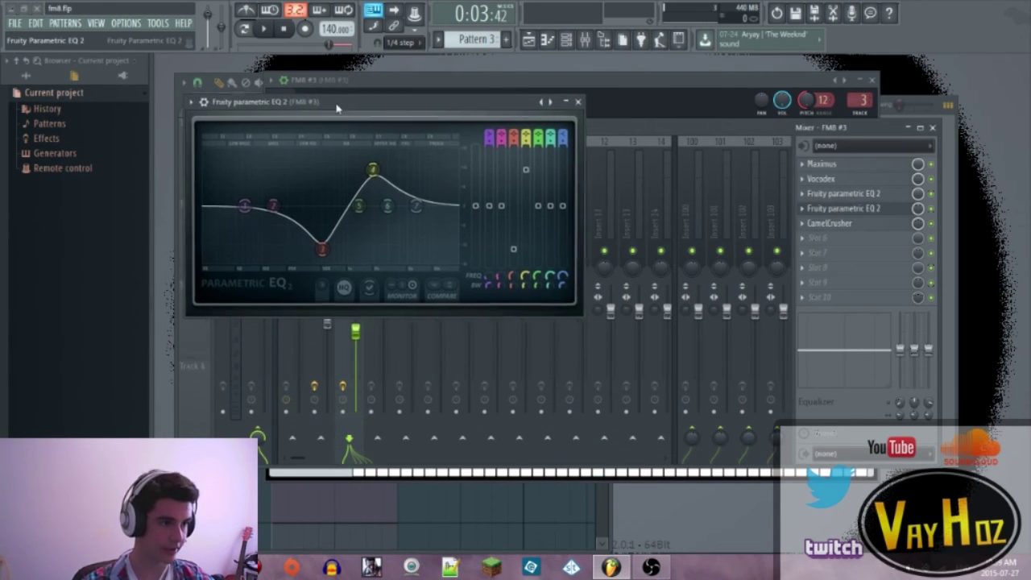
left_click_drag(482, 110, 947, 80)
scroll(339, 299, "down", 2)
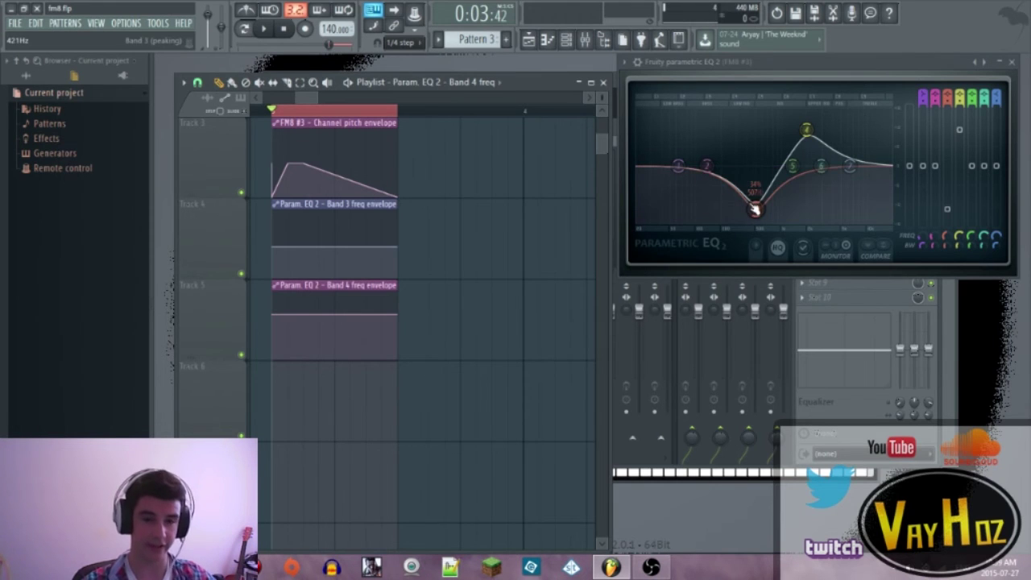
- Shape the band 3 frequency envelope with an early dip followed by a rise to a second point, auditioning the sweep
right_click(304, 273)
key("space")
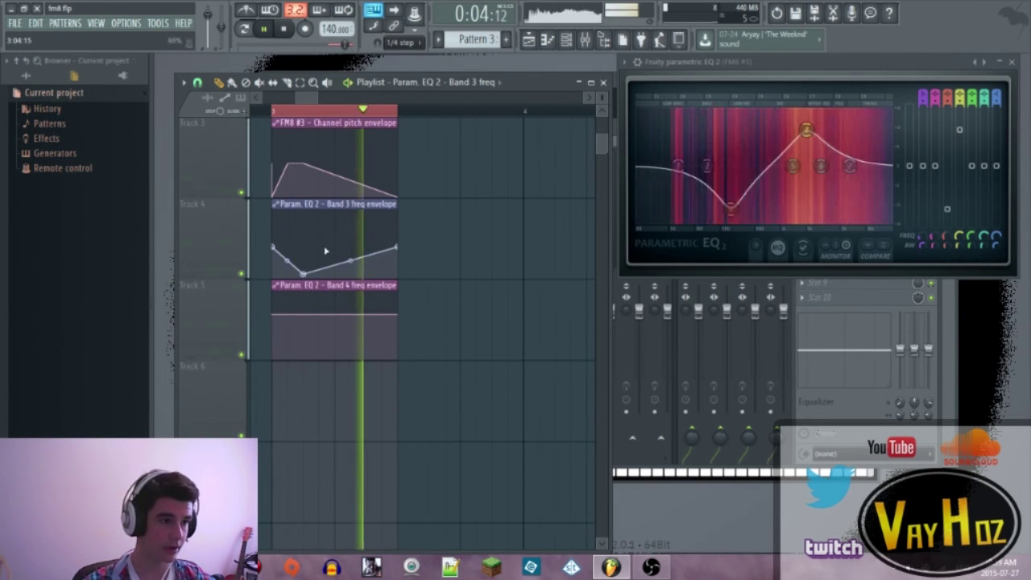
key("space")
left_click_drag(304, 272, 368, 242)
right_click(335, 231)
key("space")
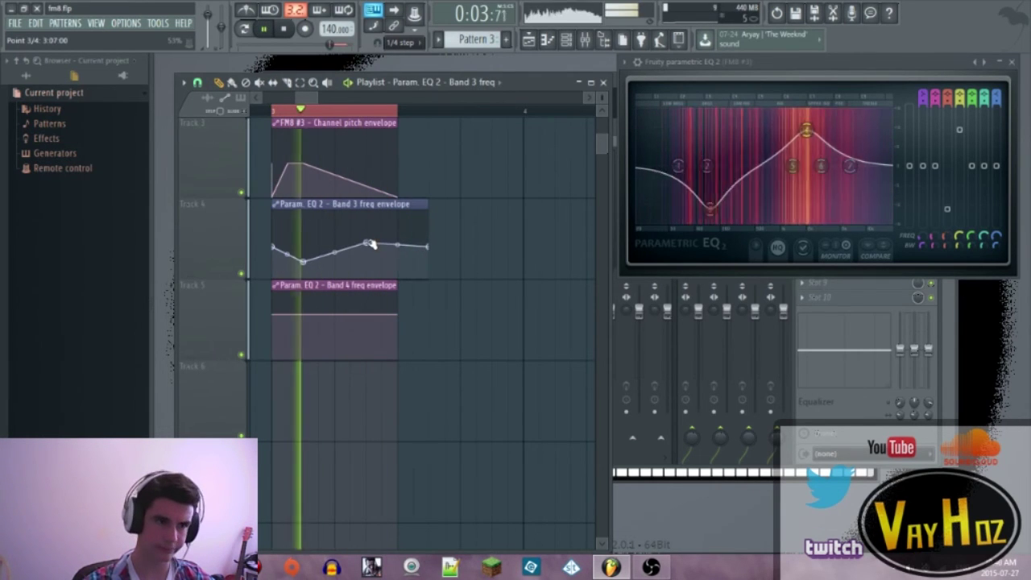
key("space")
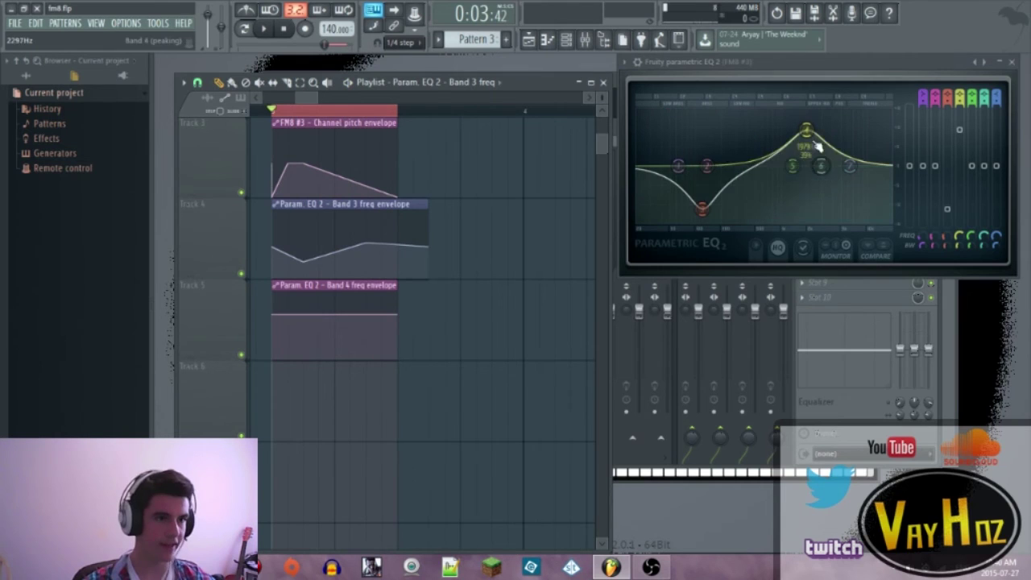
- Shape the band 4 frequency envelope to rise early, stay nearly level and fall at the end, auditioning it, and close the EQ
right_click(302, 325)
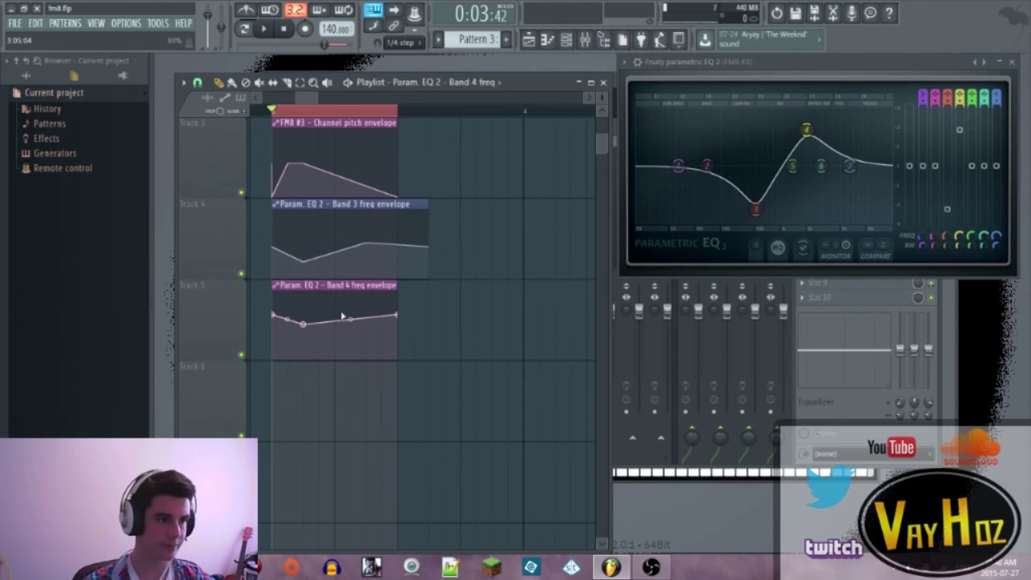
right_click(382, 305)
key("space")
key("space")
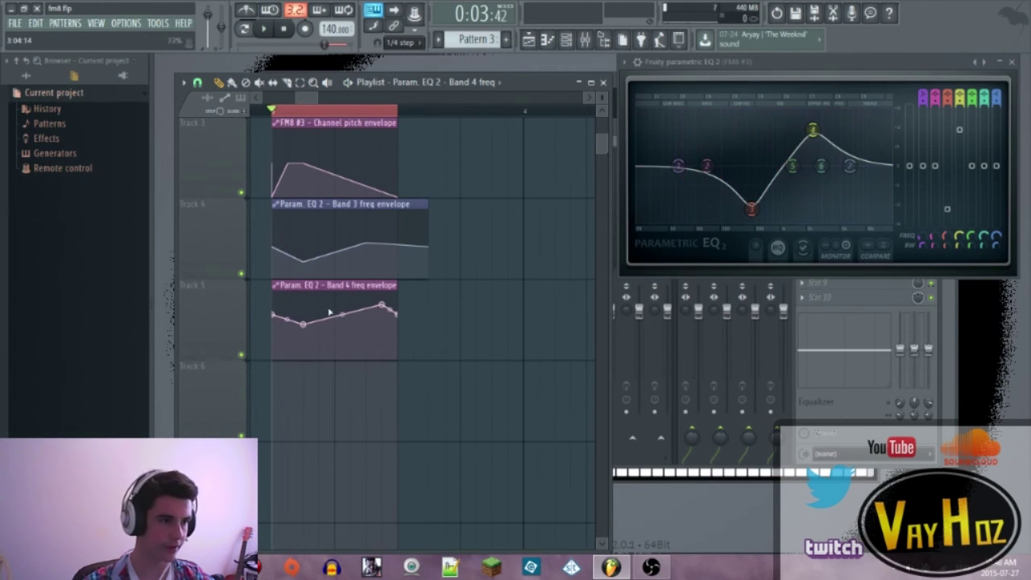
left_click_drag(303, 325, 304, 302)
key("space")
key("space")
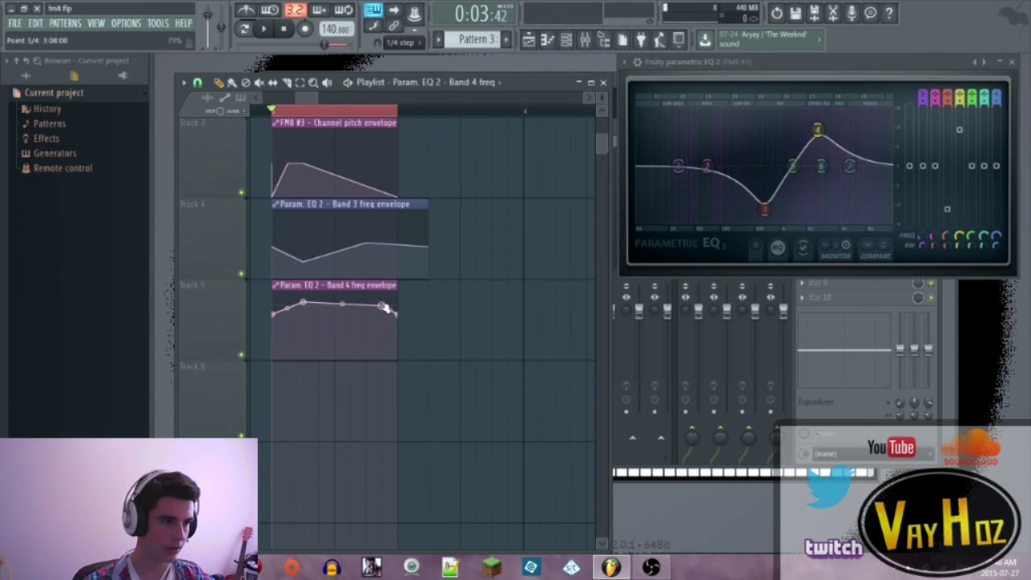
key("space")
mouse_move(382, 305)
left_mouse_down()
mouse_move(385, 319)
mouse_move(382, 303)
left_mouse_up()
key("space")
key("space")
key("space")
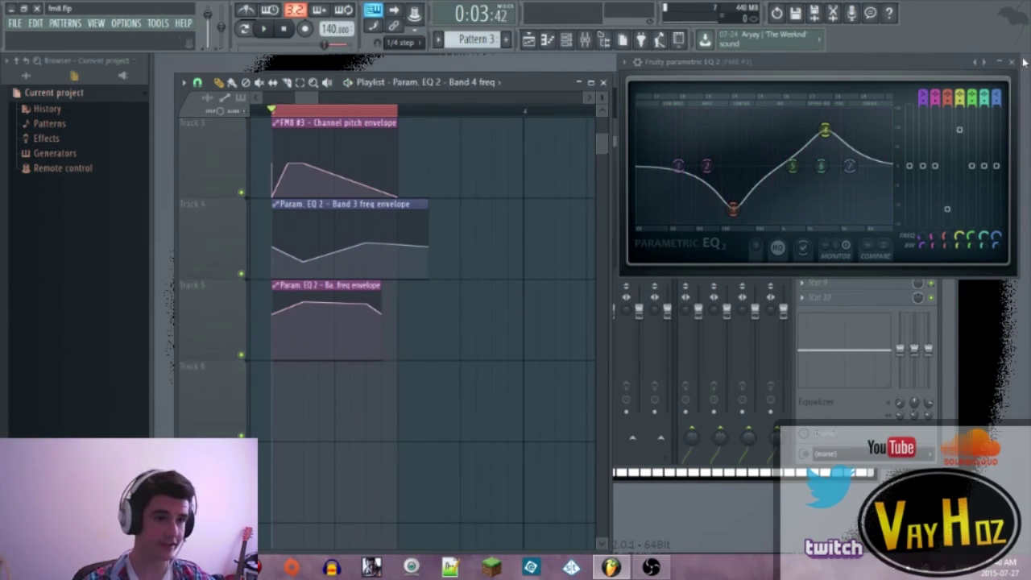
left_click(1013, 63)
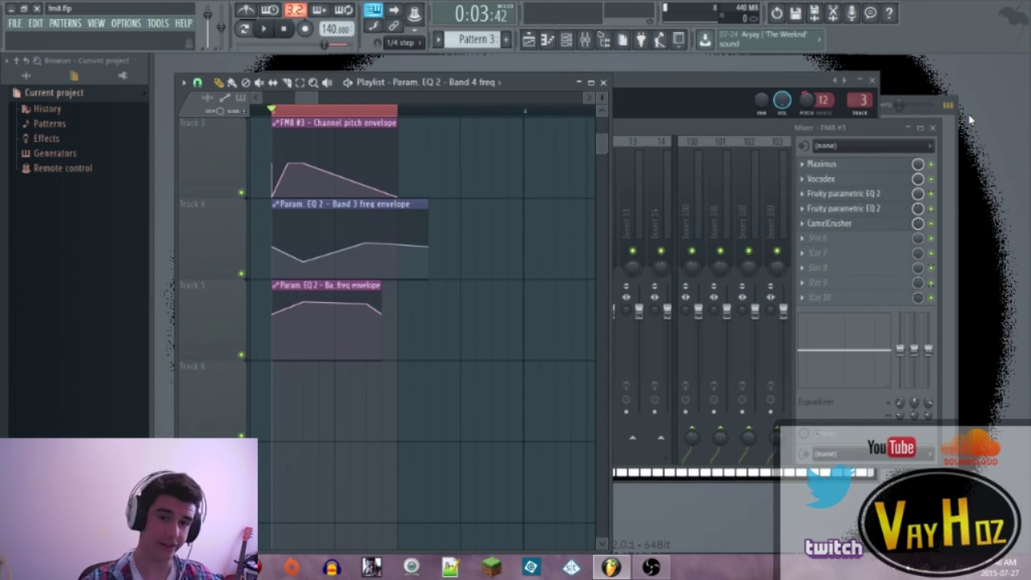
- Load Fruity Chorus in the sixth effect slot and open its settings
left_click(815, 240)
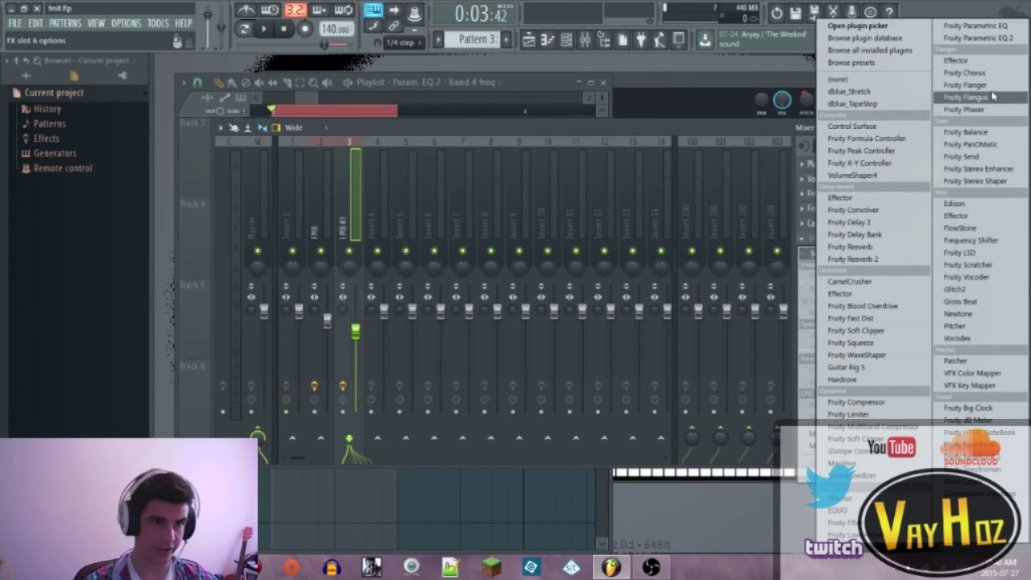
left_click(965, 72)
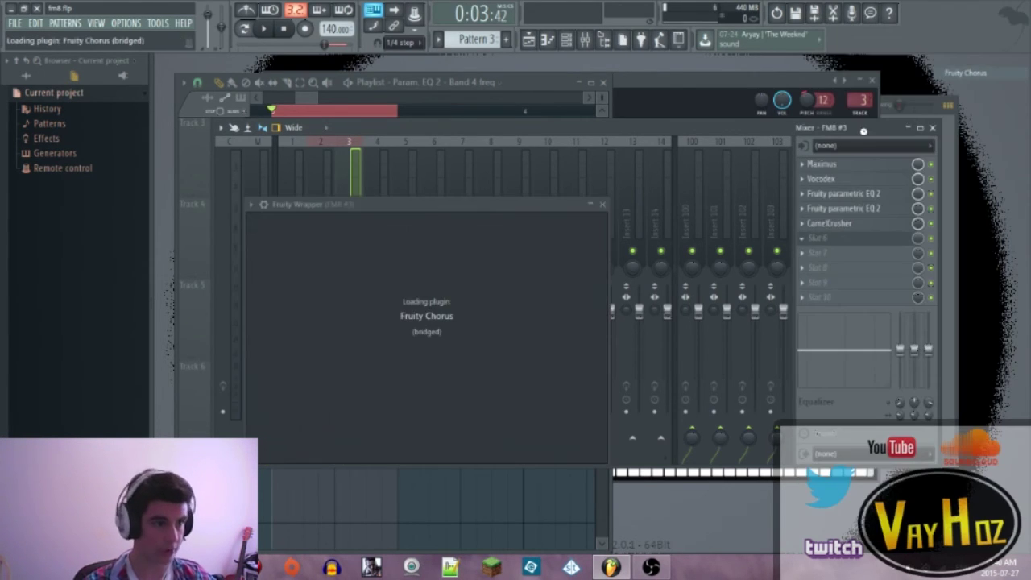
left_click(814, 252)
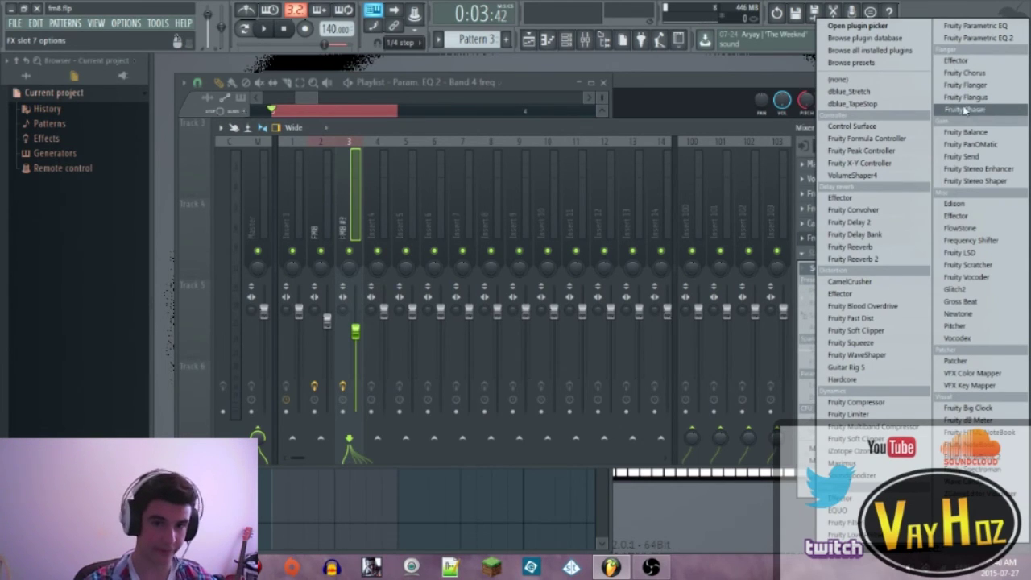
key("Escape")
left_click(844, 238)
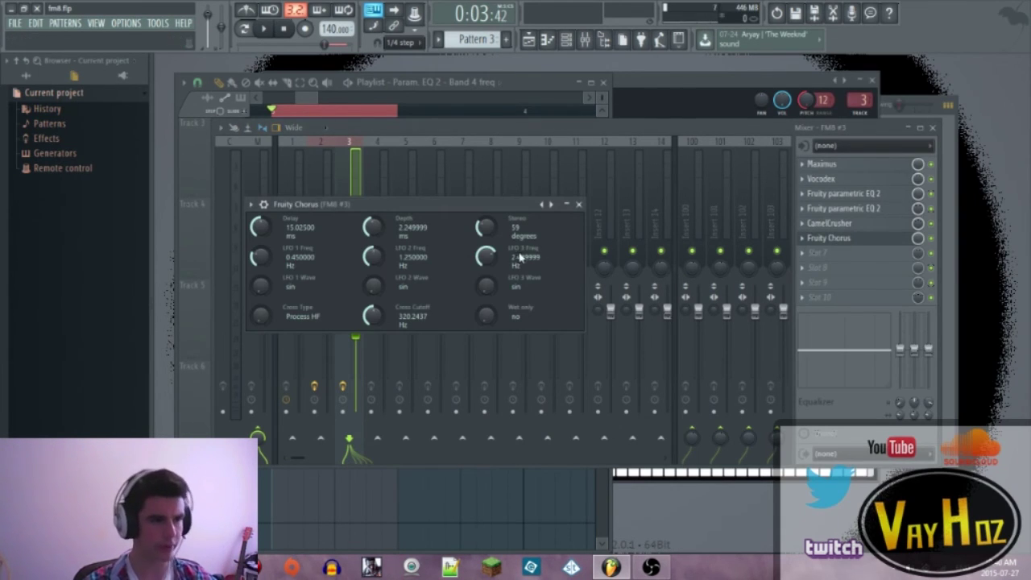
- Lower the chorus's LFO 1 frequency to about 0.34 Hz, LFO 2 to about 0.61 Hz and LFO 3 to about 1.01 Hz, auditioning the result
scroll(487, 257, "down", 5)
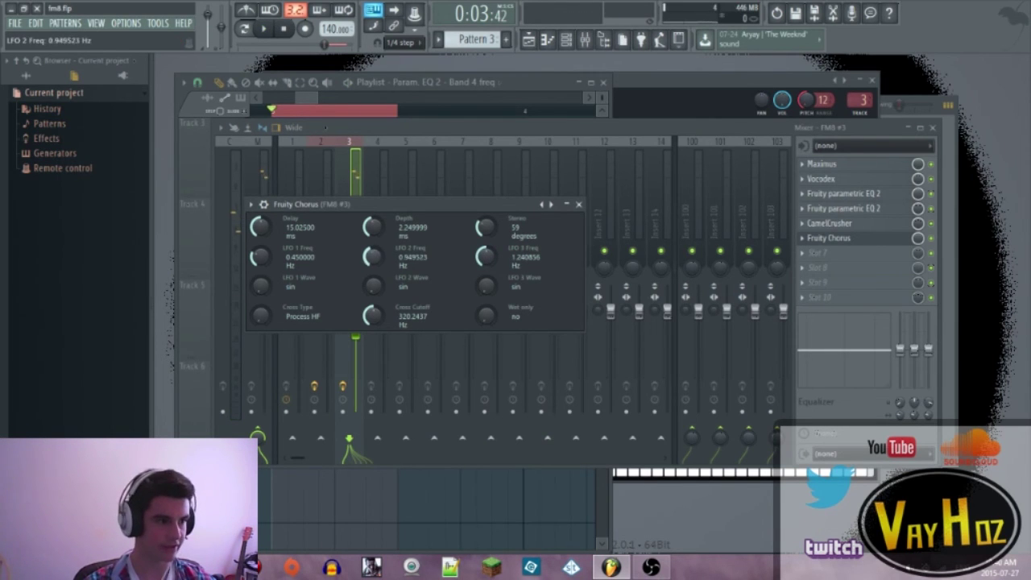
scroll(261, 256, "down", 2)
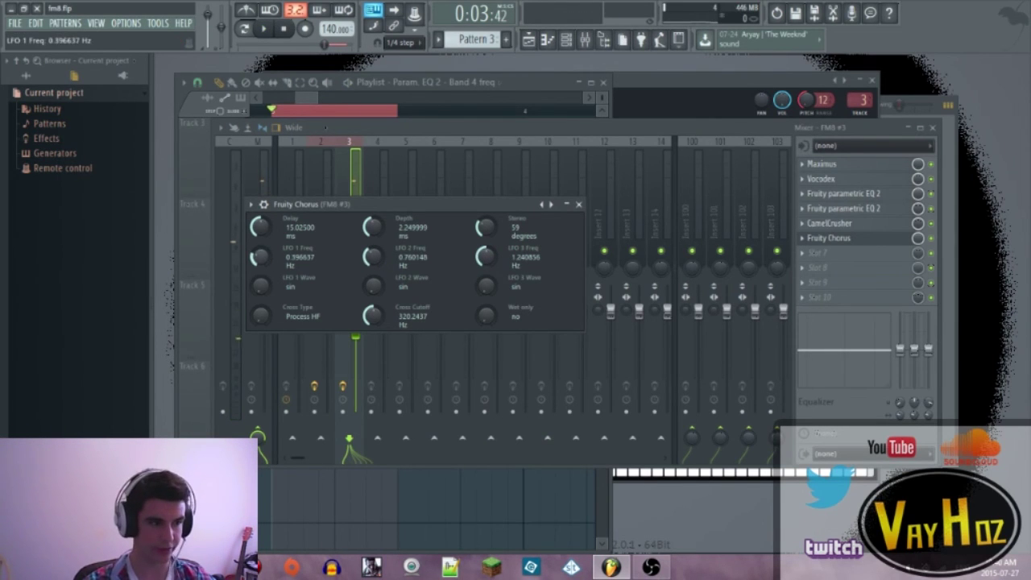
left_click_drag(263, 258, 262, 262)
right_click(263, 262)
left_click_drag(373, 257, 373, 264)
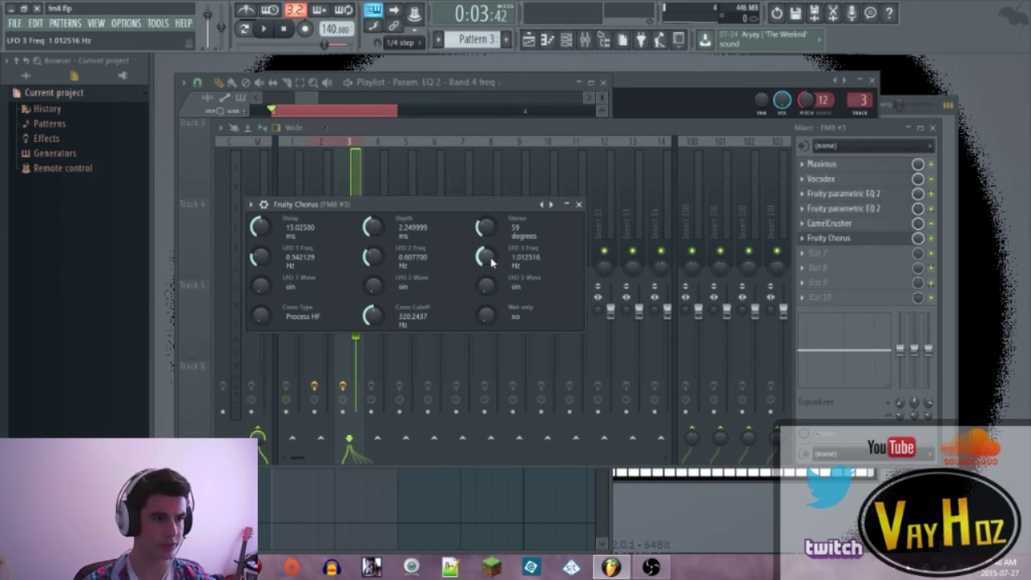
key("space")
key("space")
- Reduce Fruity Chorus's mix level to about 77% and audition the effect chain
left_click_drag(917, 238, 918, 242)
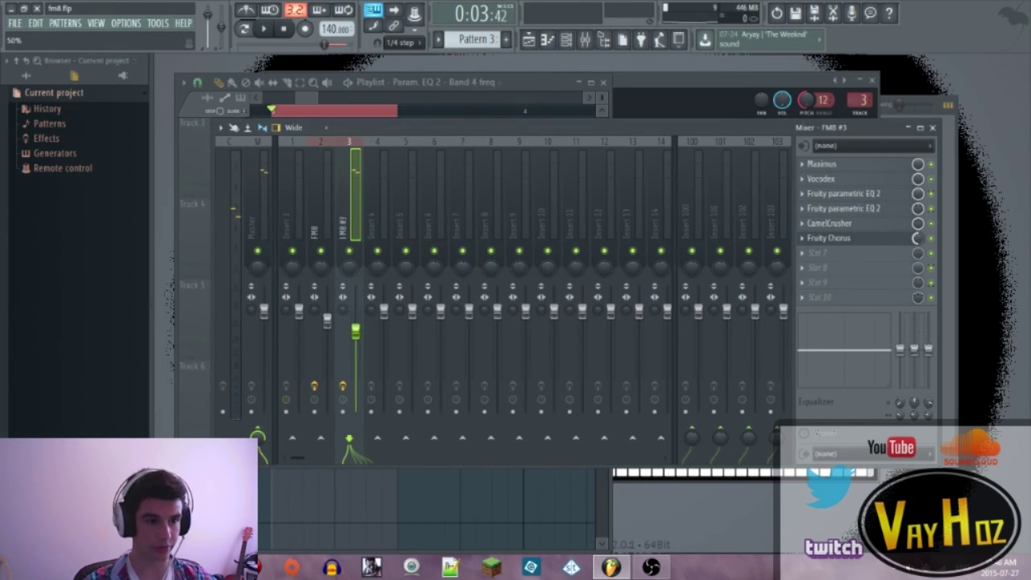
key("space")
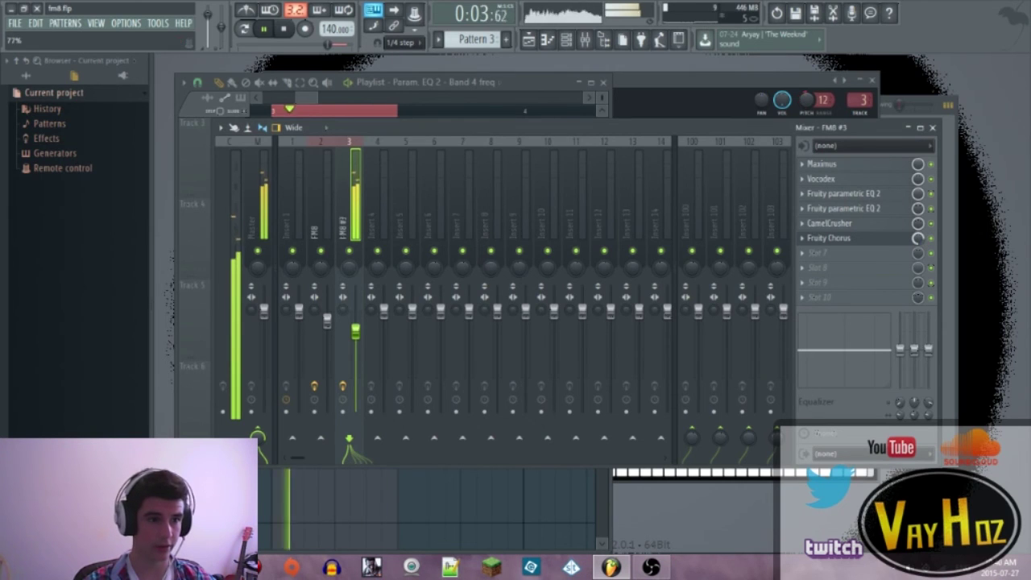
key("space")
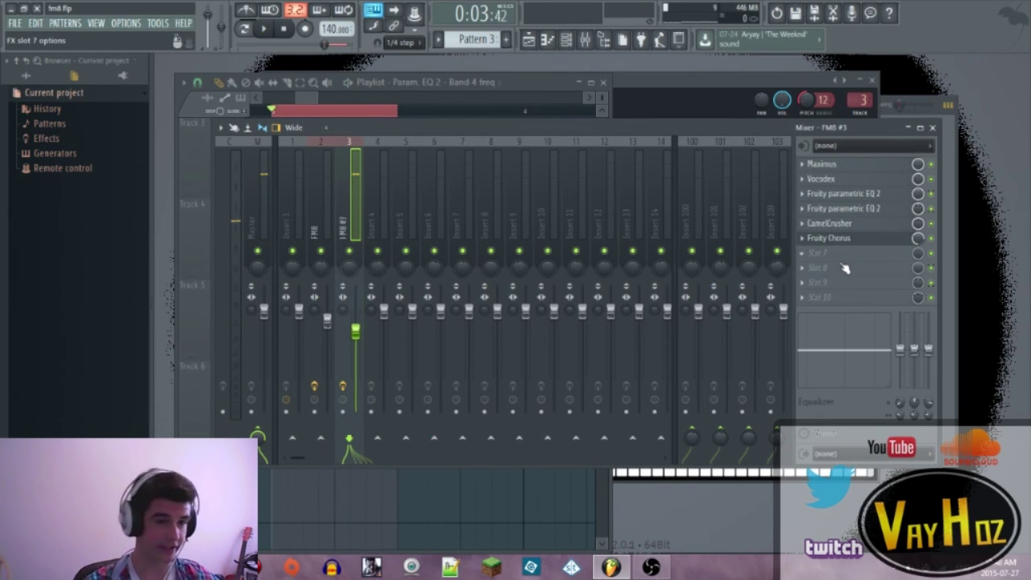
- Load a second Maximus in the seventh effect slot, bend its master curve steeply upward, close it and audition the sound
left_click(810, 258)
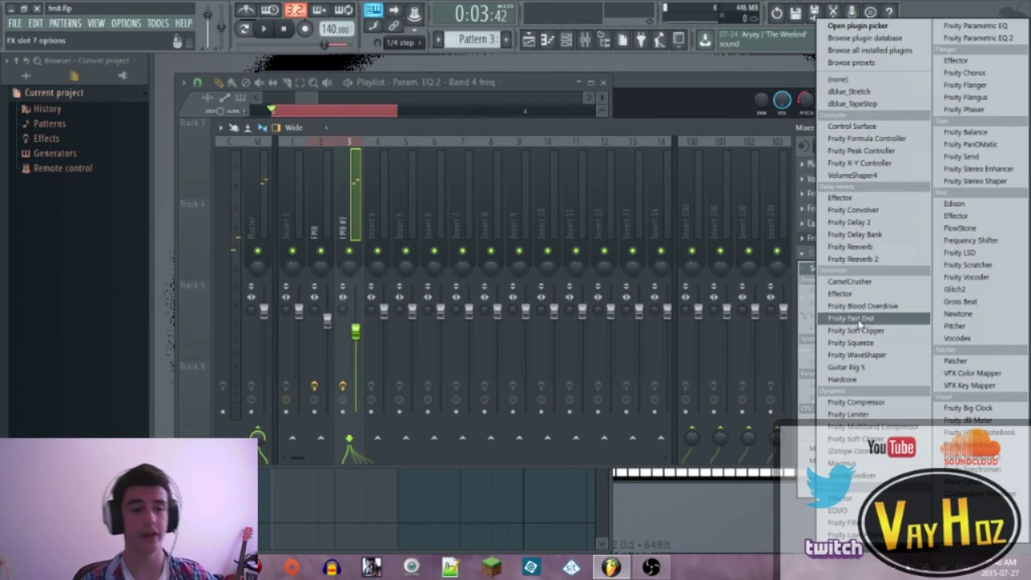
left_click(841, 463)
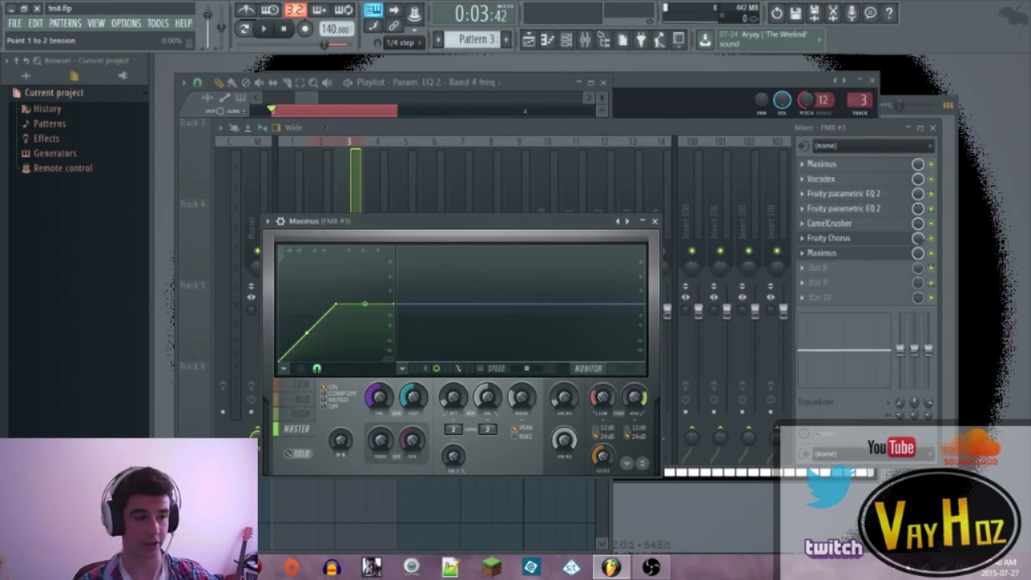
left_click_drag(307, 333, 307, 304)
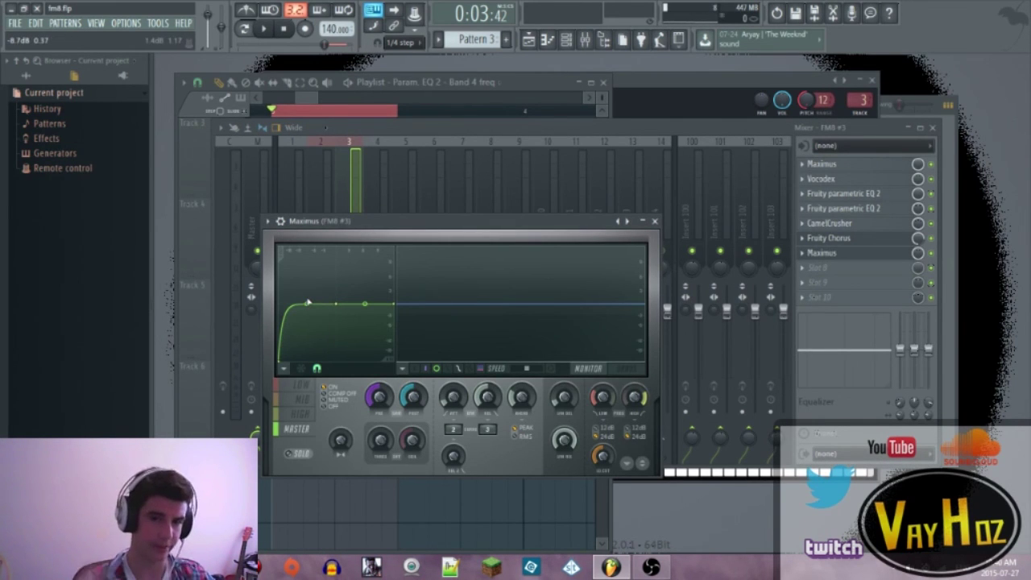
key("Escape")
key("space")
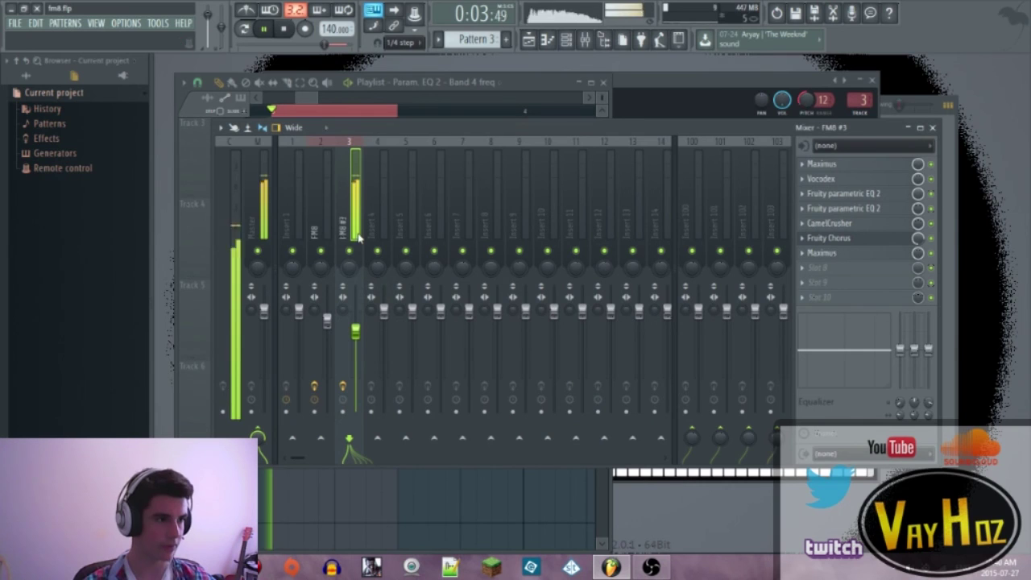
key("space")
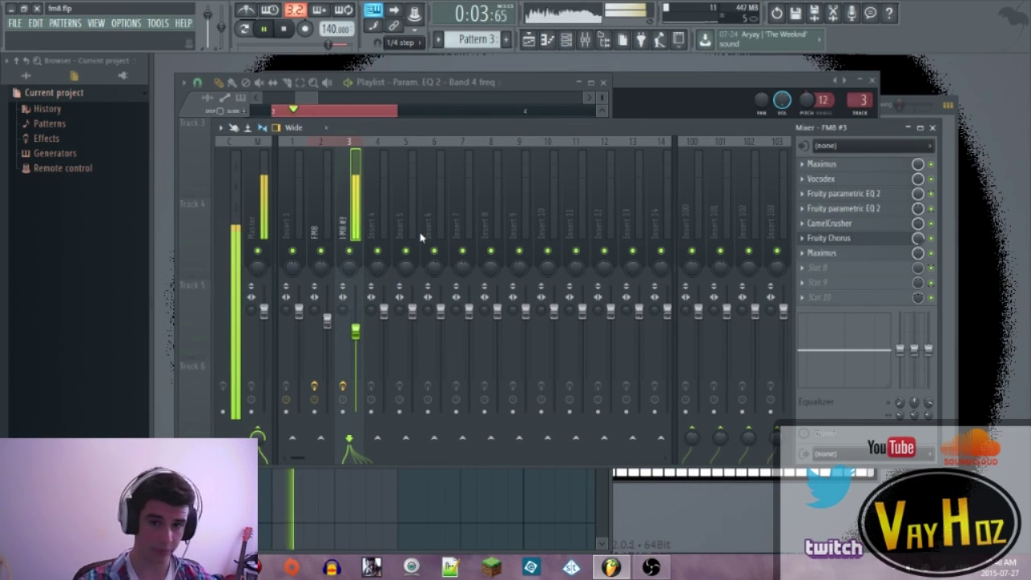
key("space")
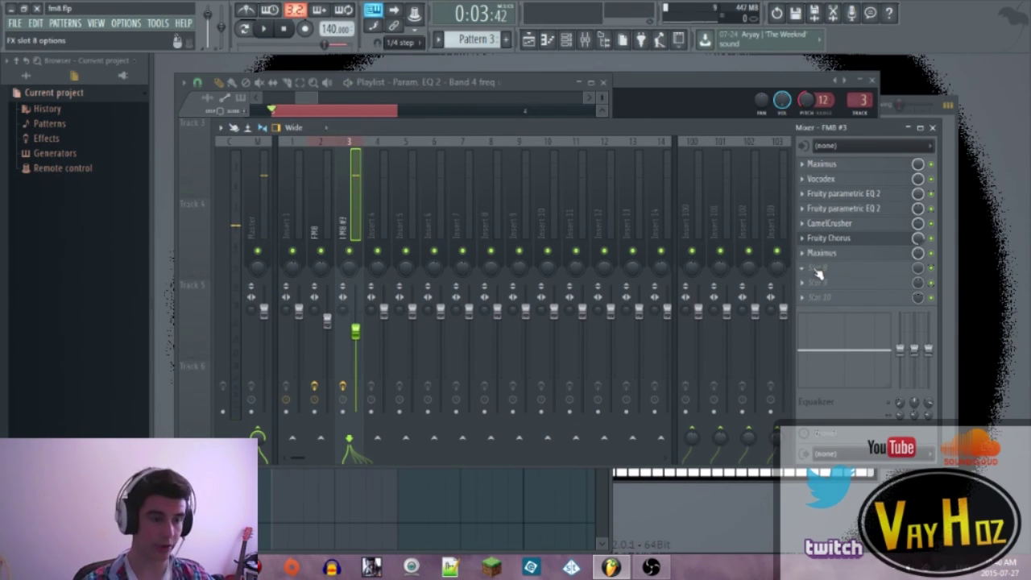
- Load Effector in the eighth effect slot, choose its Lo-Fi effect, turn off bypass and set a low X parameter
left_click(817, 273)
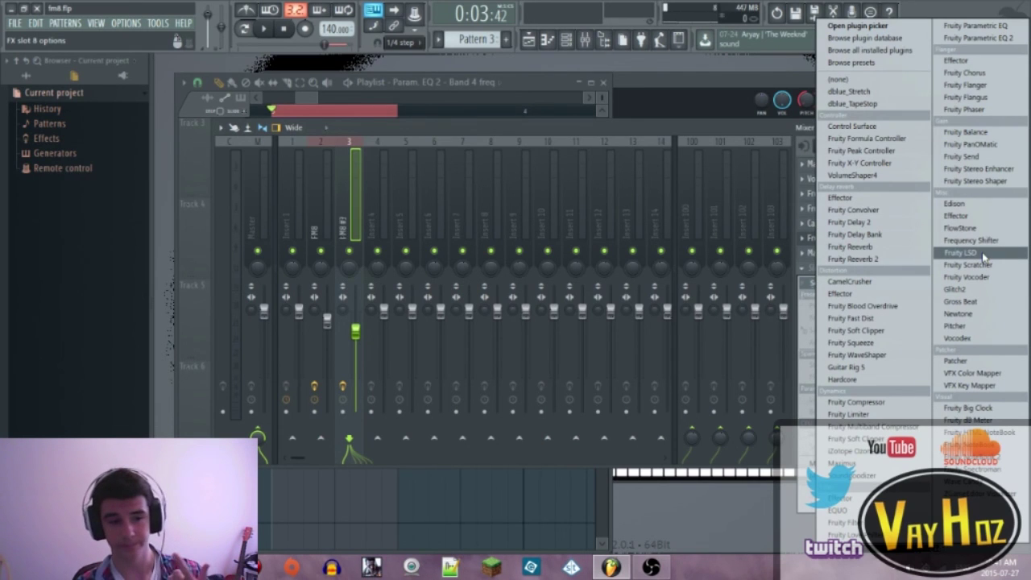
left_click(956, 216)
left_click_drag(441, 240, 509, 206)
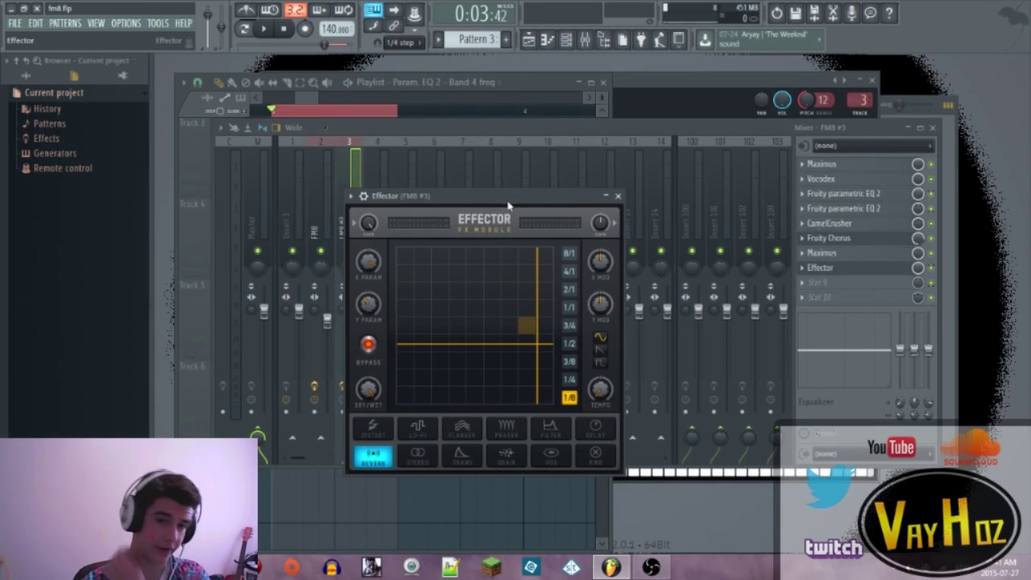
left_click(417, 429)
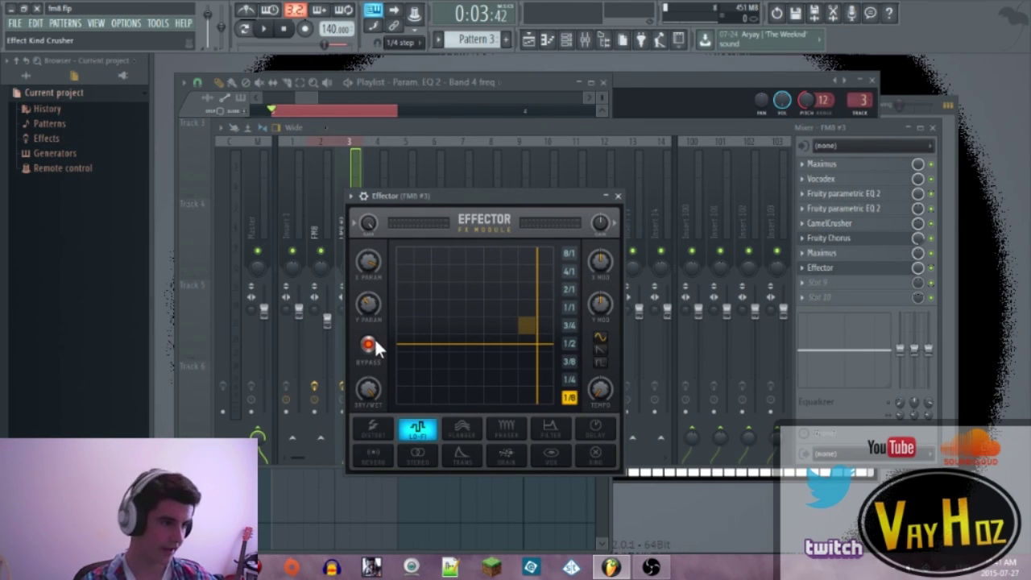
left_click(368, 344)
left_click_drag(408, 341, 416, 350)
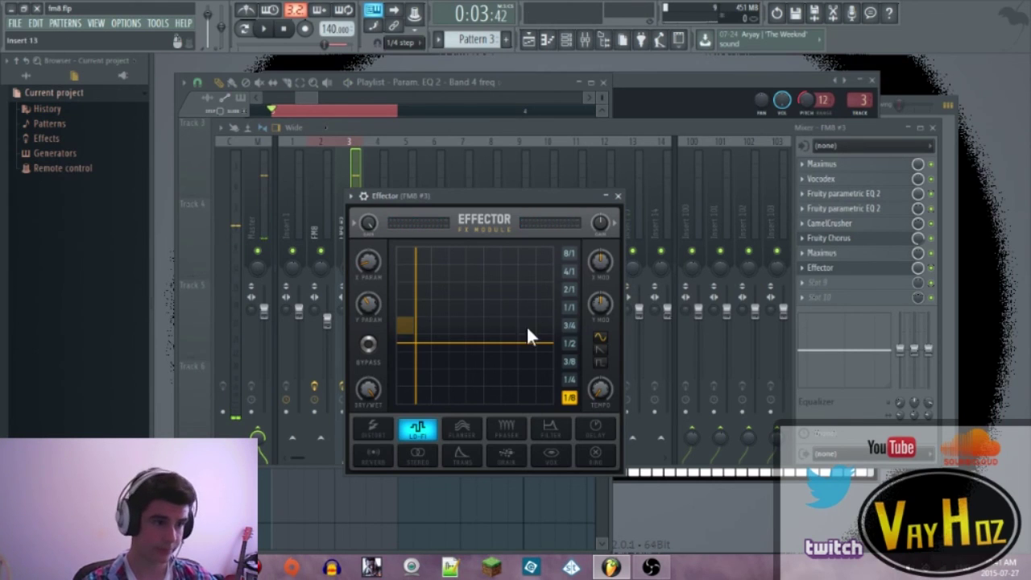
- Close Effector and audition the chain while switching its effect slot off for comparison
left_click(827, 269)
key("space")
left_click(931, 268)
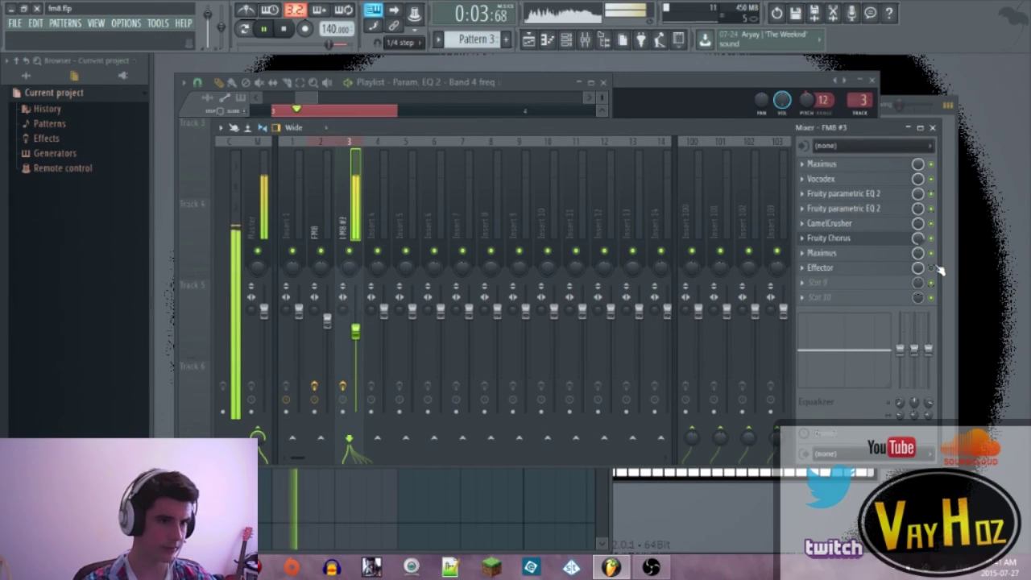
key("space")
- Load Fruity Phaser in the ninth effect slot, reduce its mix level and audition the effect chain
left_click(818, 282)
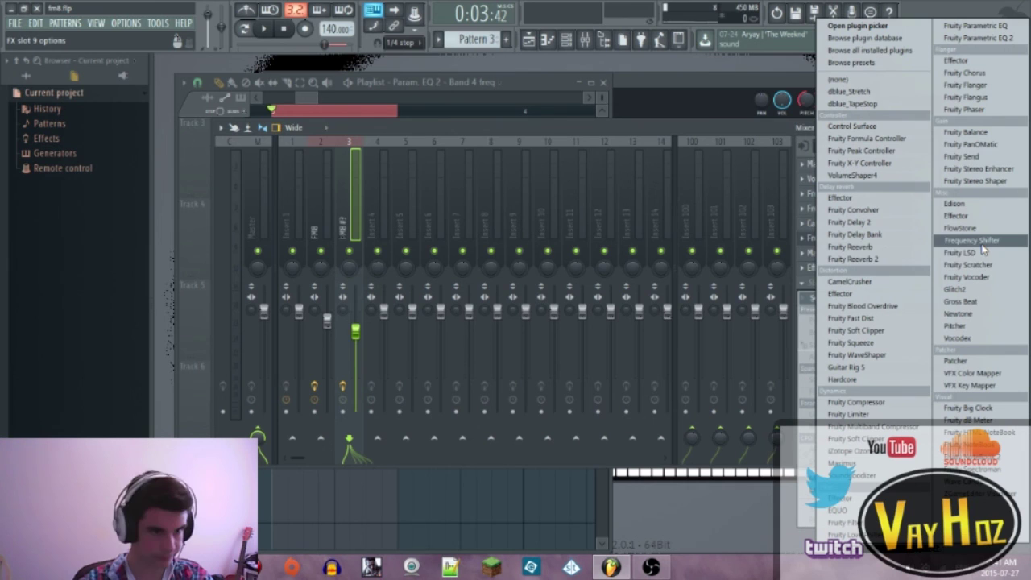
left_click(985, 110)
key("space")
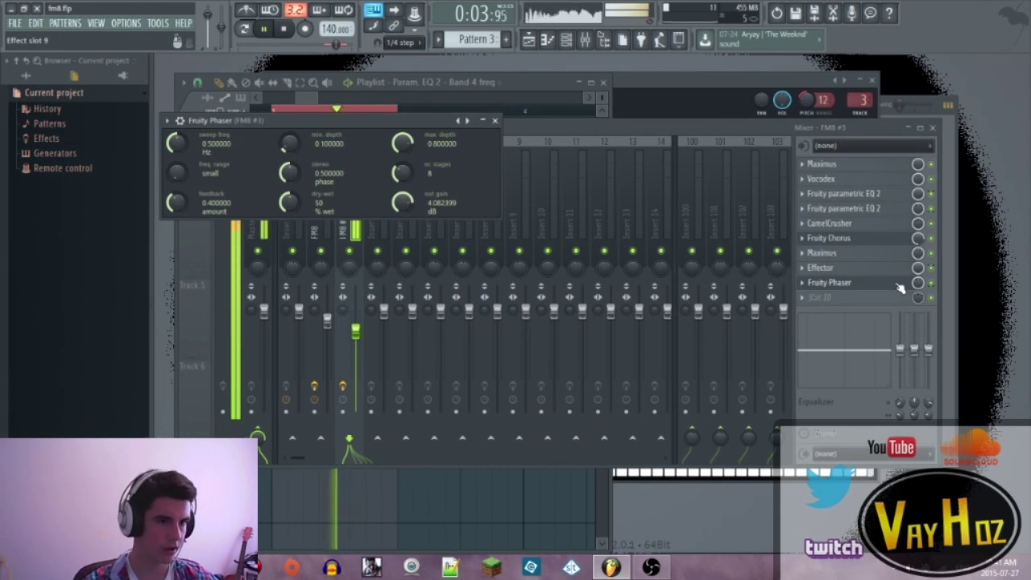
left_click_drag(918, 282, 918, 310)
key("space")
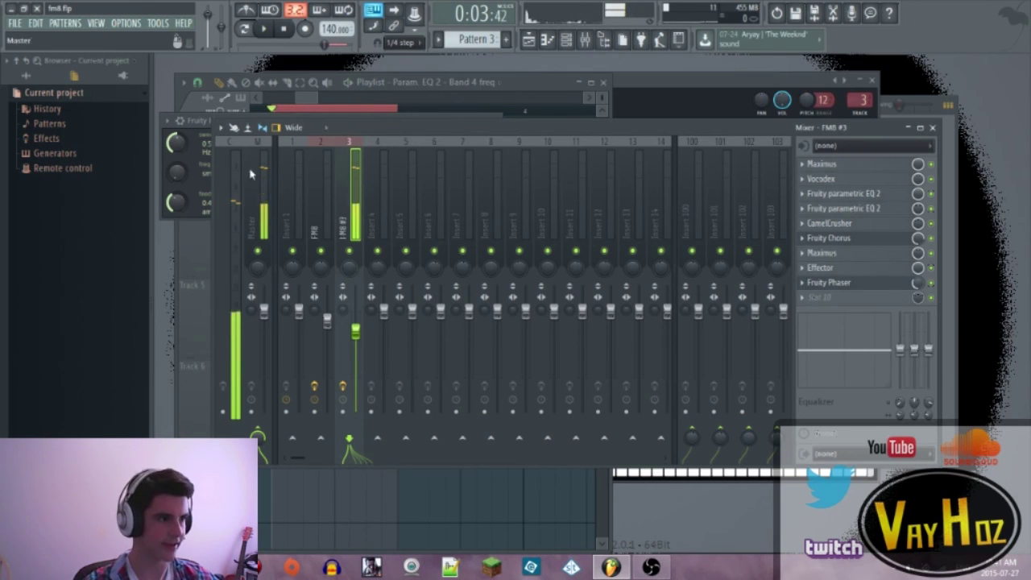
- Move the Fruity Phaser window clear of the mixer's edge, audition the sound with its current settings and close it
left_click_drag(230, 118, 433, 115)
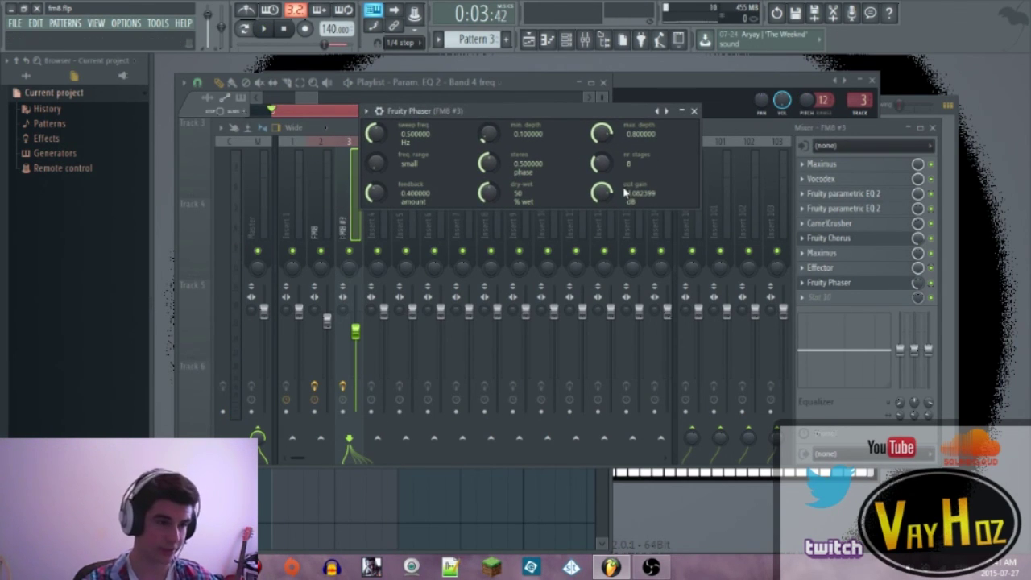
key("space")
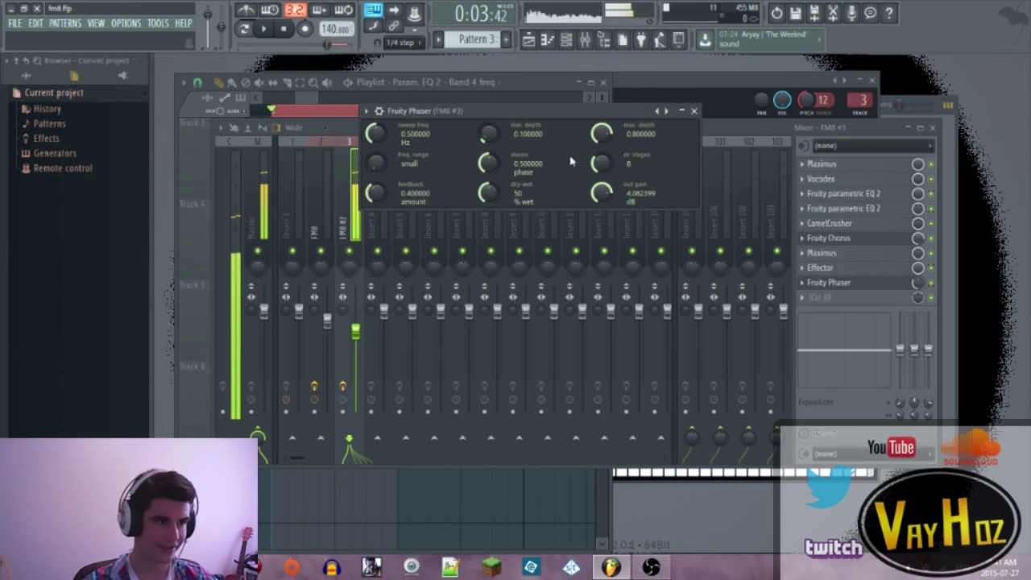
key("Escape")
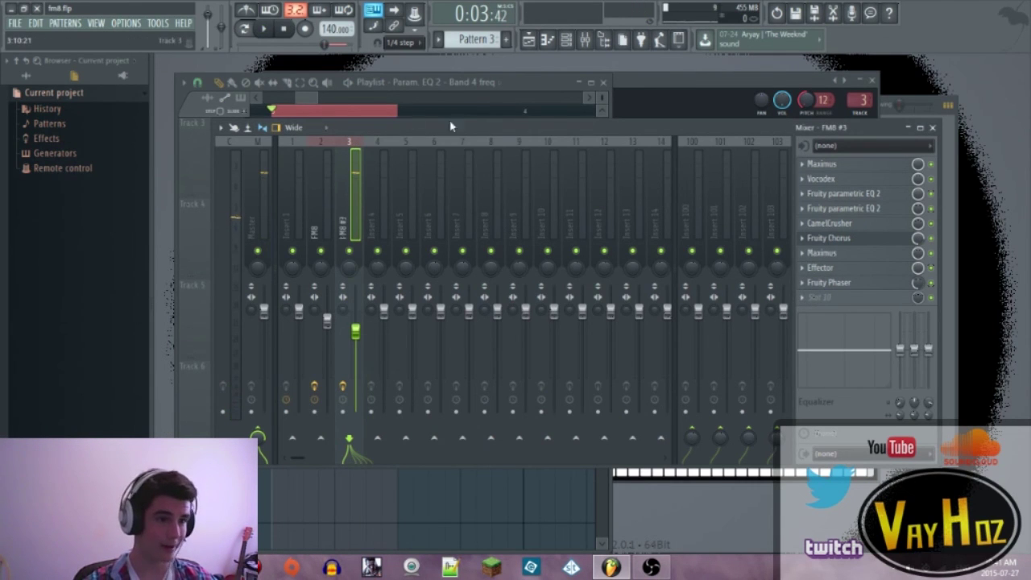
- Bring the playlist to the front and review the Pattern 3 clip with its mod wheel, pitch and EQ automation envelopes
left_click(318, 99)
scroll(370, 167, "up", 2)
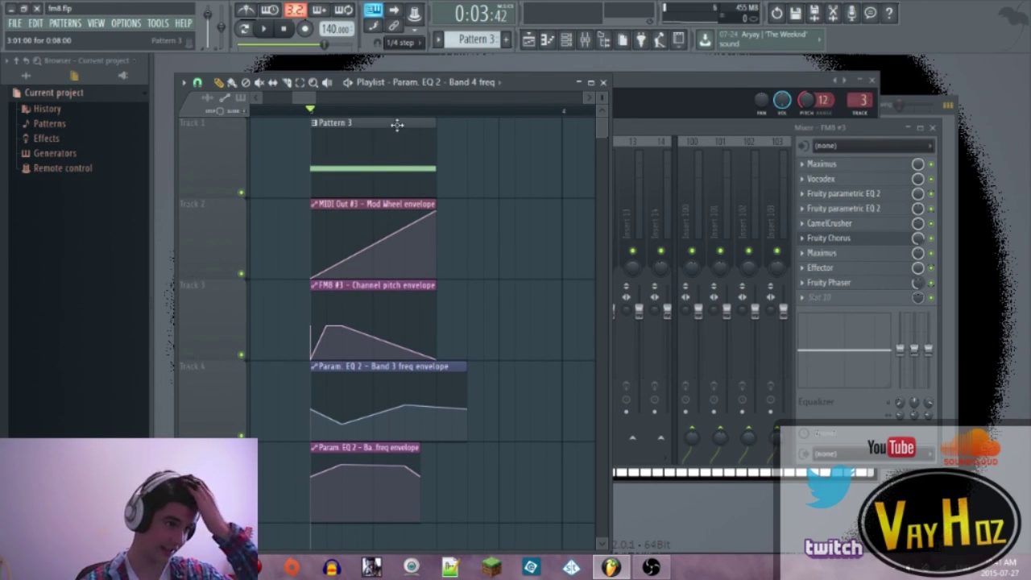
scroll(397, 124, "down", 2)
scroll(453, 226, "down", 1)
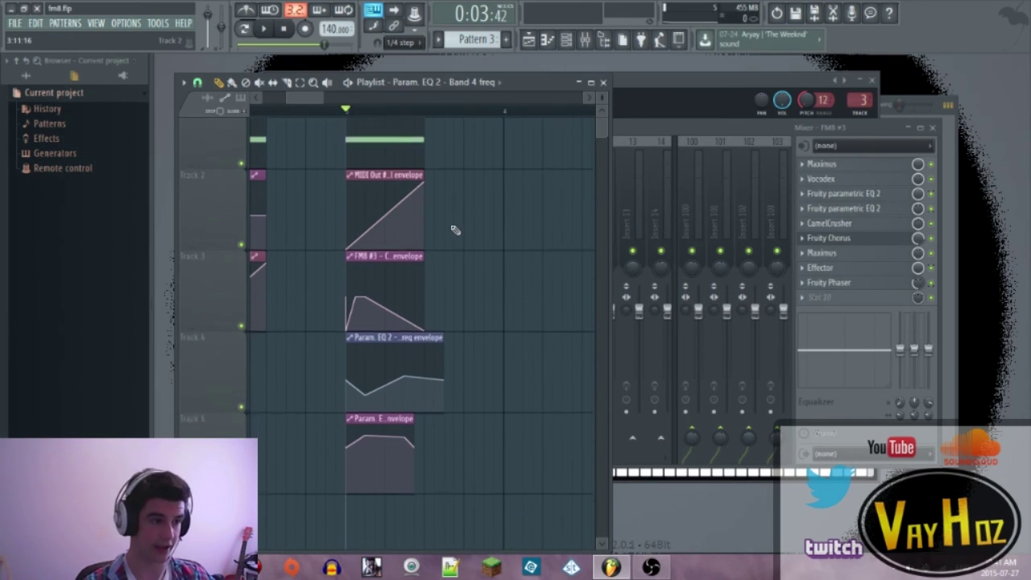
scroll(452, 226, "up", 1)
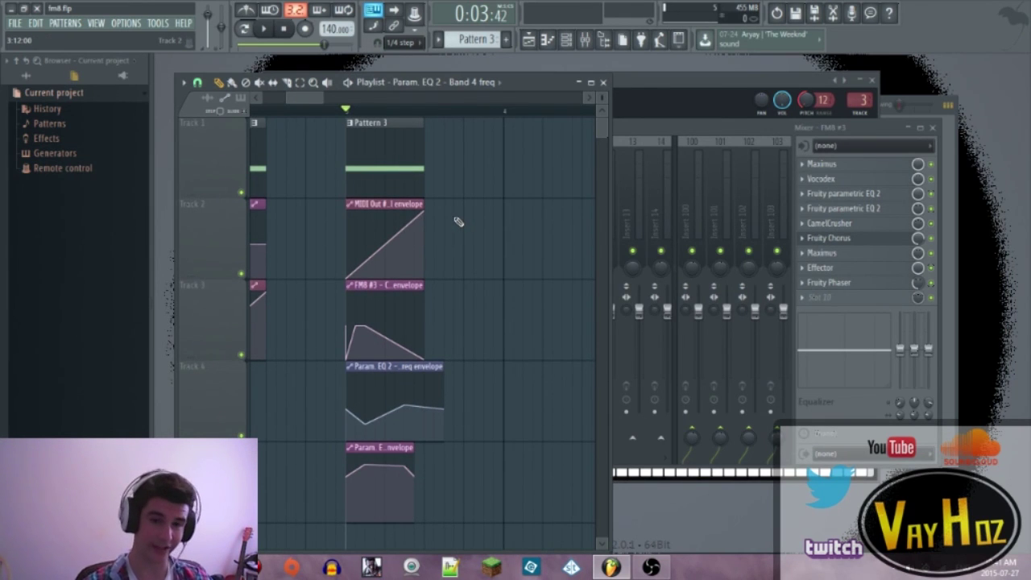